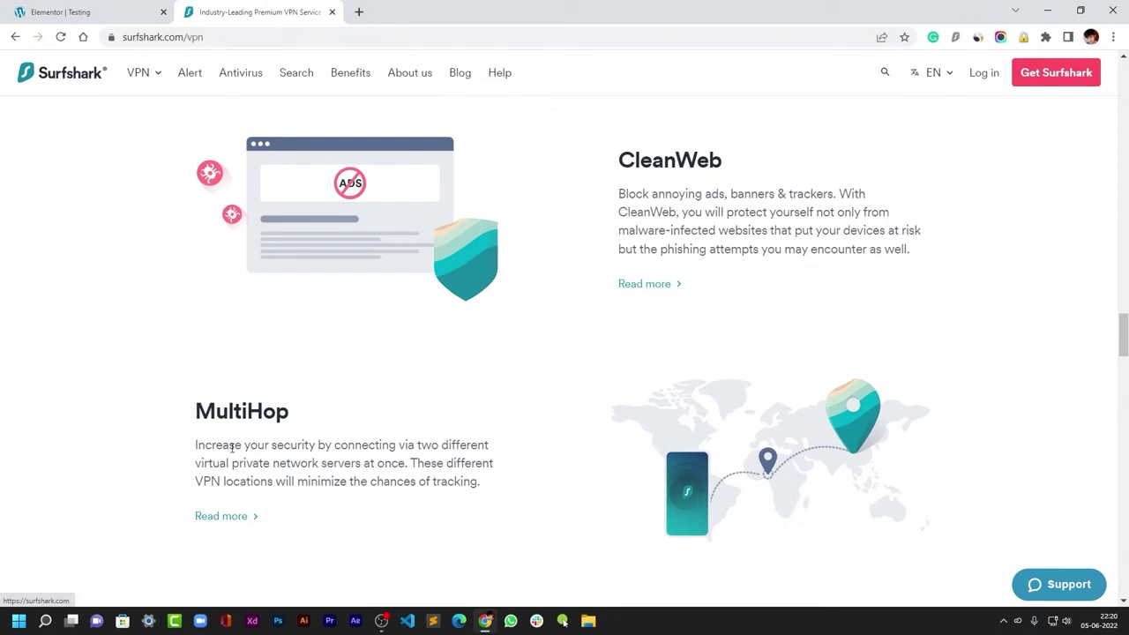
- Switch from the Surfshark features page to the Elementor editor for the Testing page
scroll(232, 448, down, 4)
scroll(474, 428, up, 2)
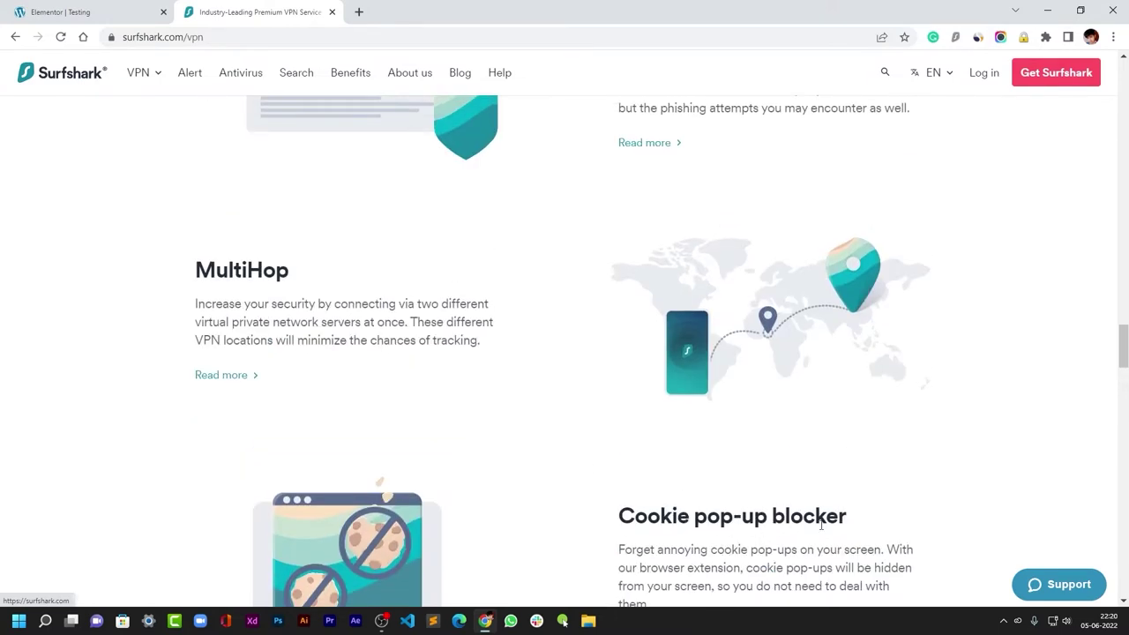
click(113, 7)
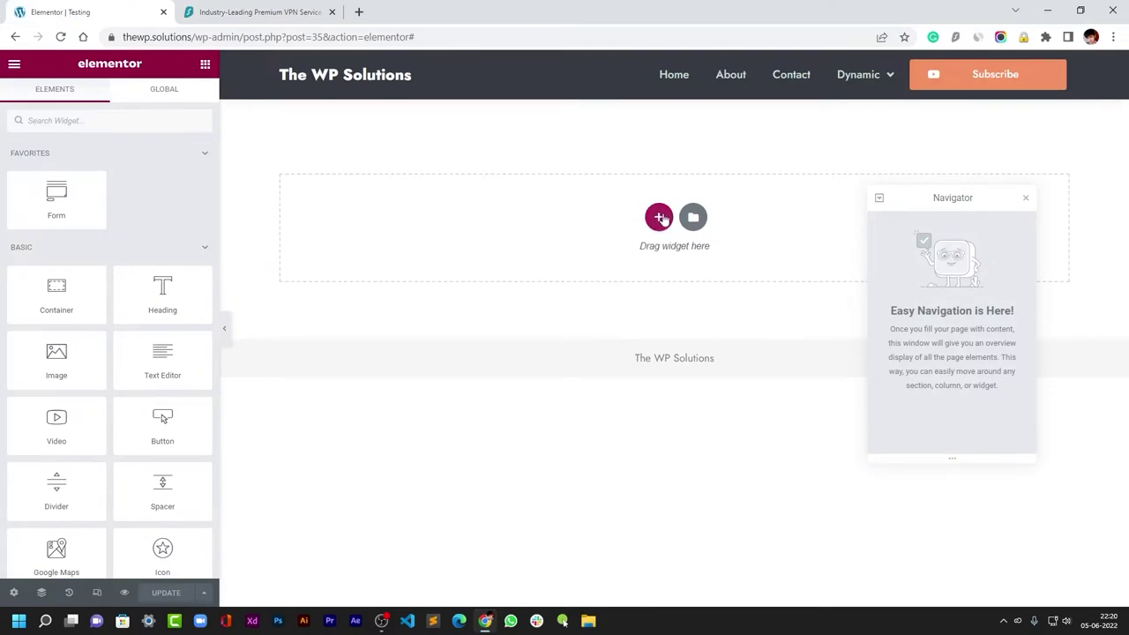
- Add a two-column container row and nest a new container inside the left column
click(660, 218)
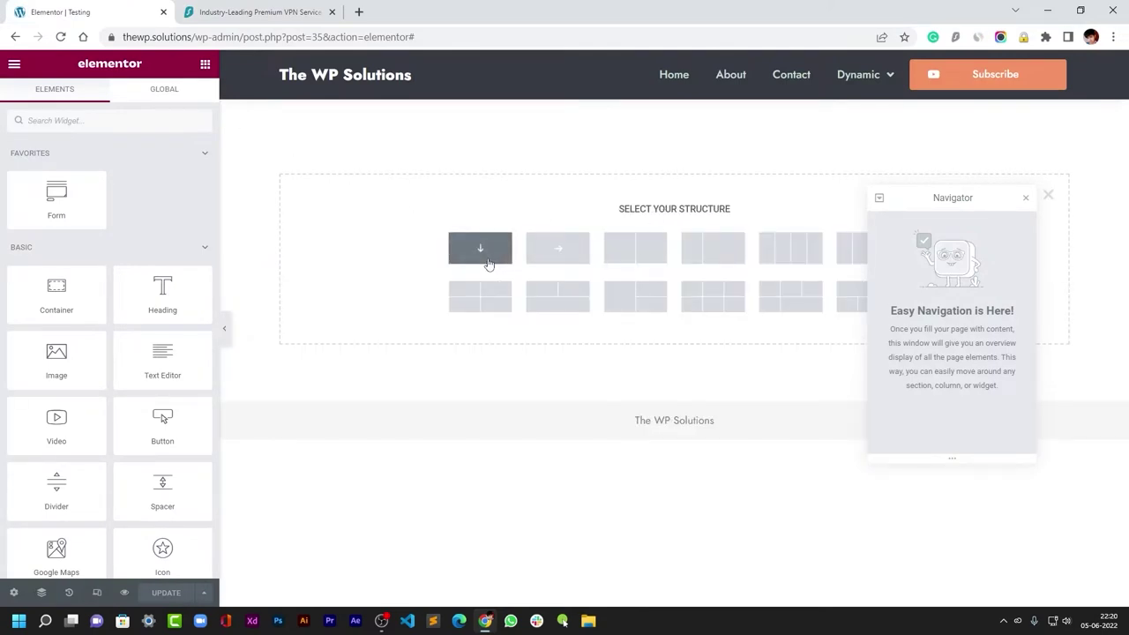
click(558, 251)
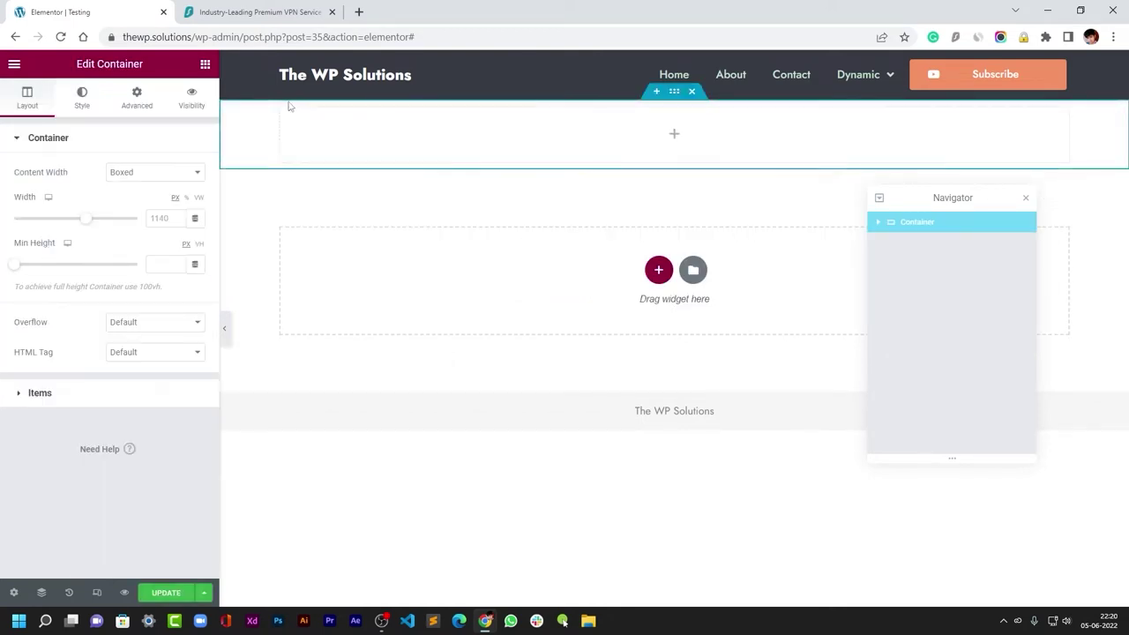
click(205, 64)
drag(70, 265, 359, 147)
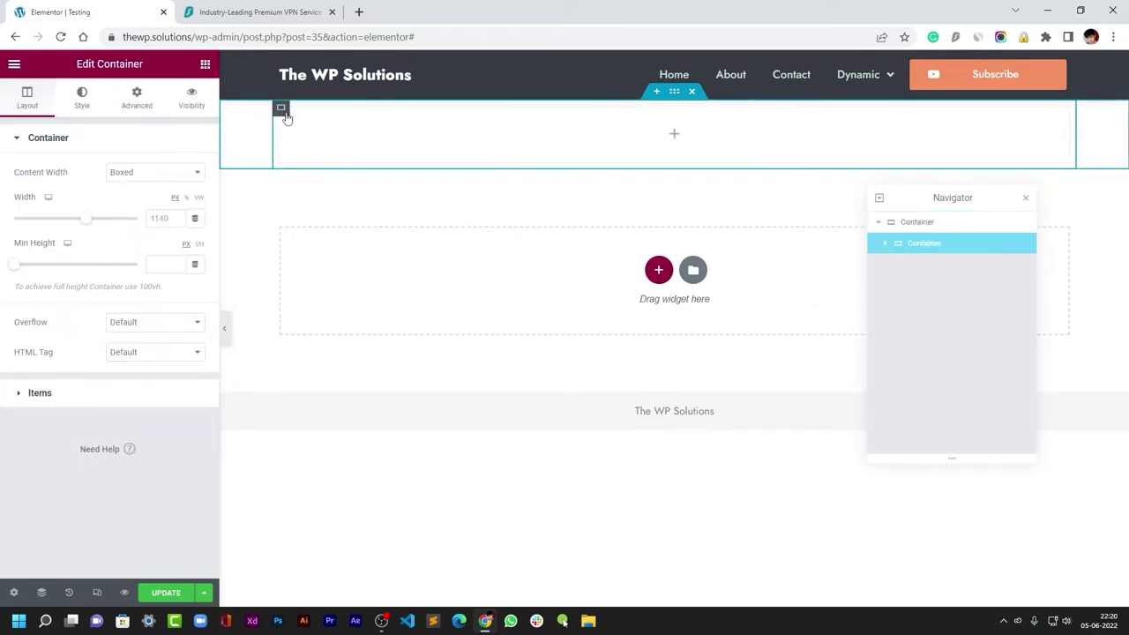
right_click(287, 117)
click(317, 147)
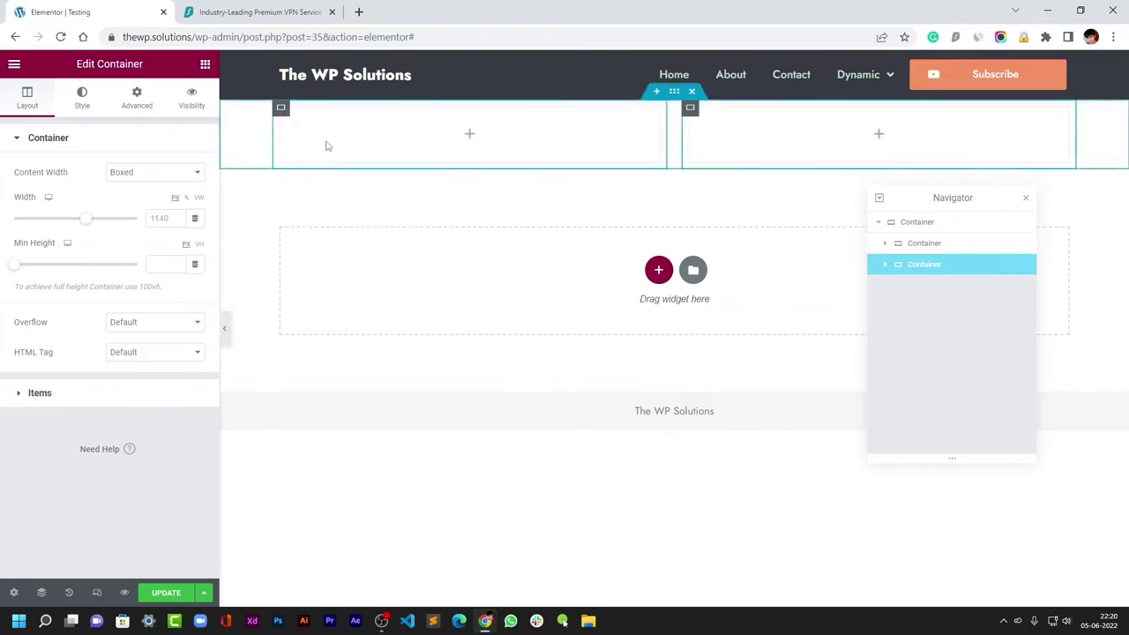
click(204, 64)
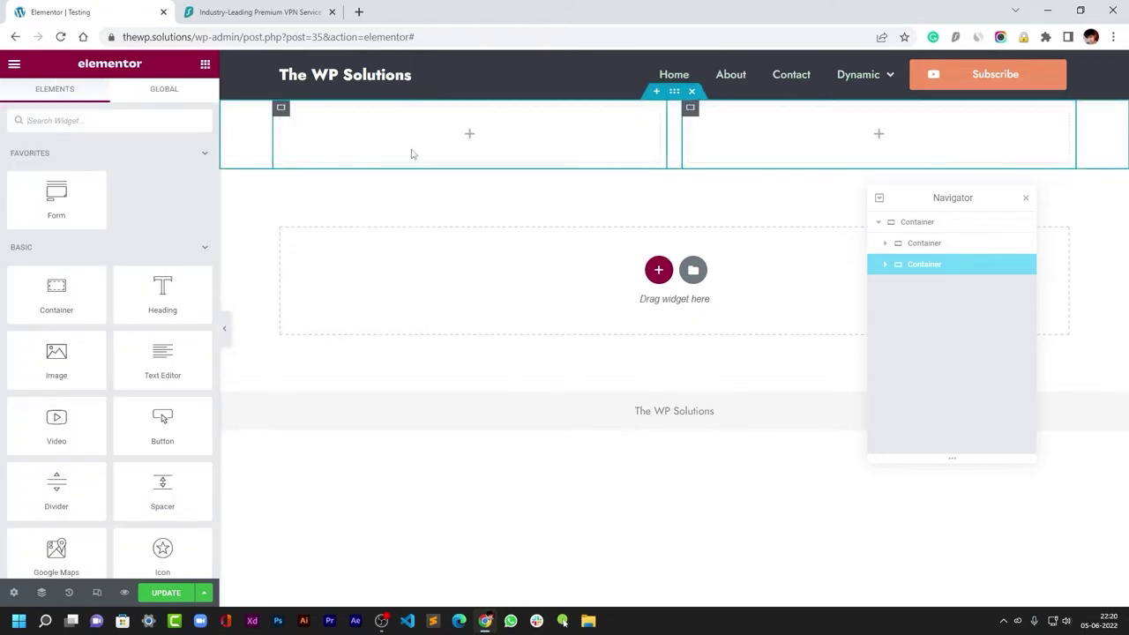
drag(59, 292, 404, 146)
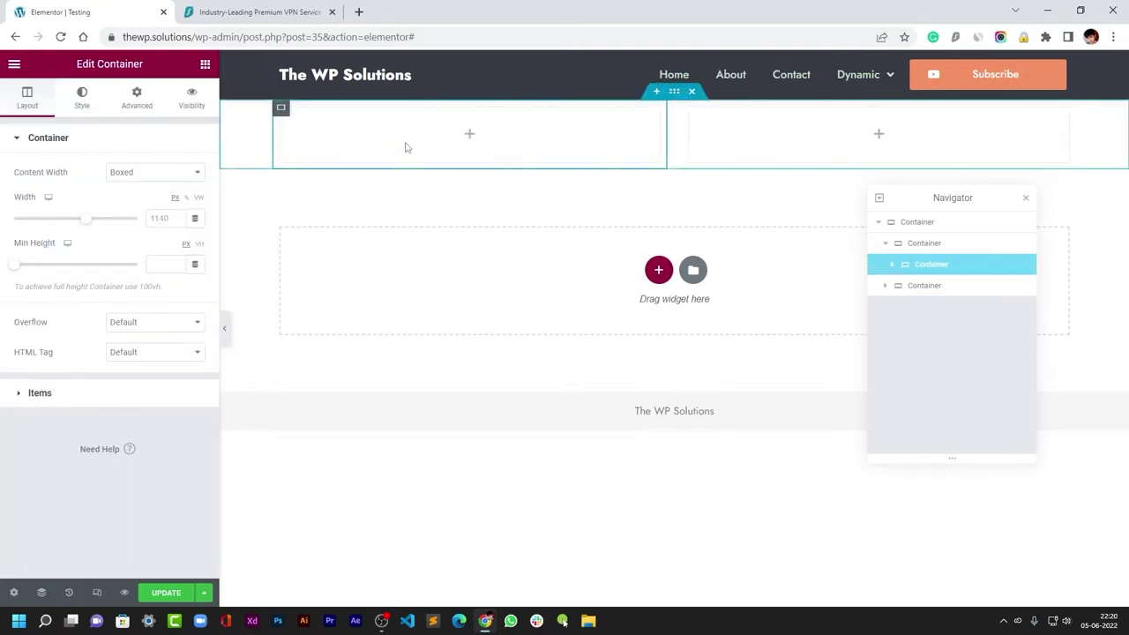
- Give the nested left container a 12 px margin on every side
click(137, 97)
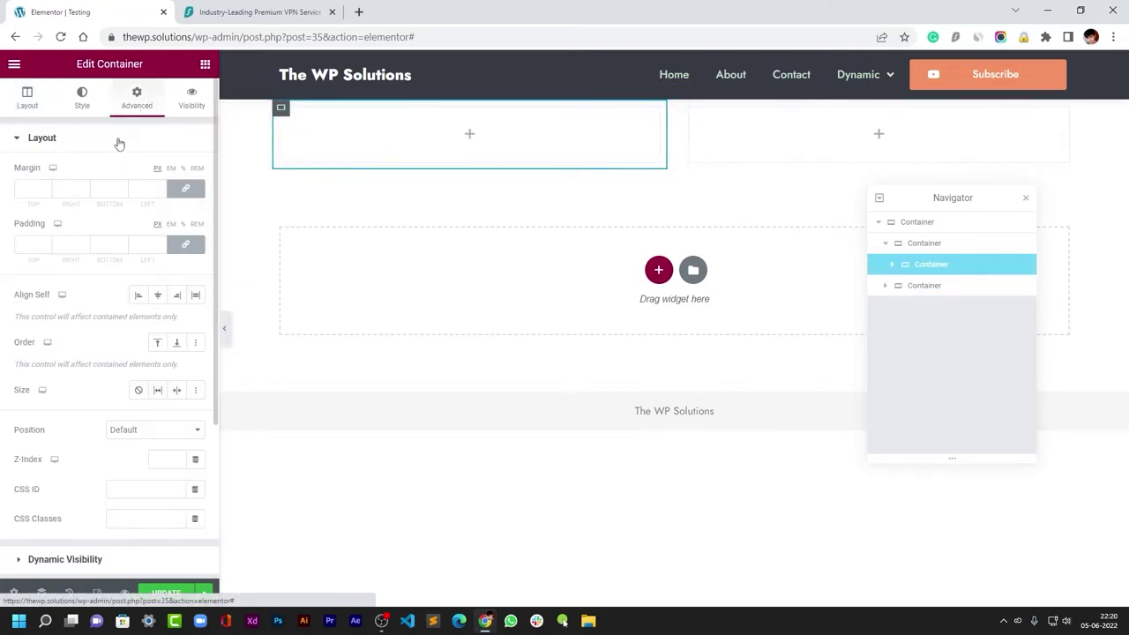
click(161, 187)
click(161, 187)
click(161, 187)
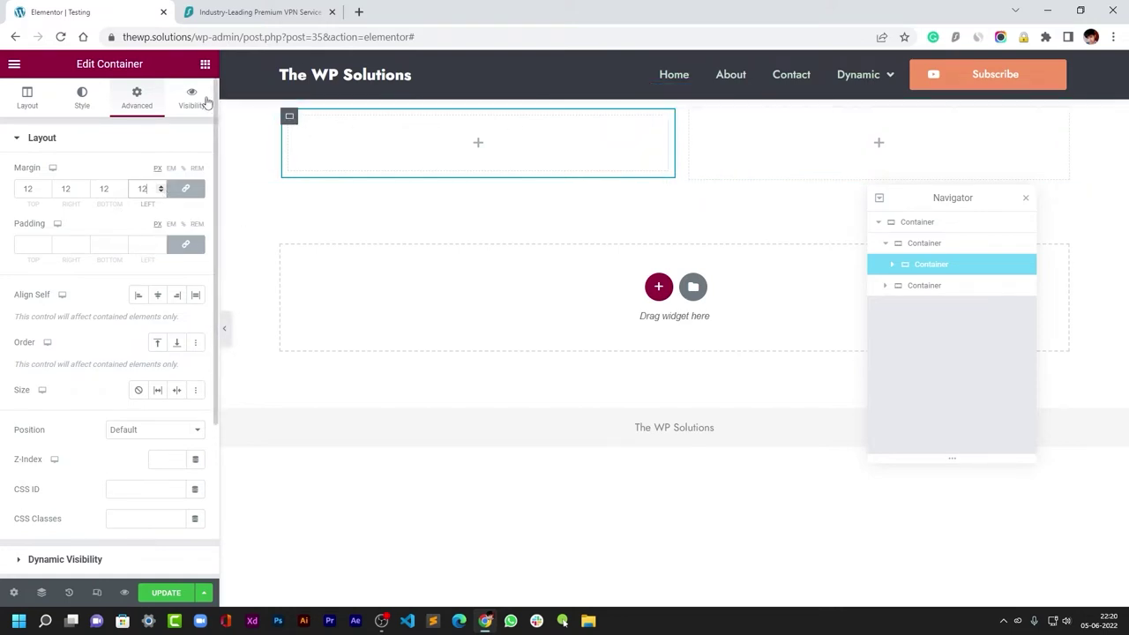
click(208, 64)
- Copy 'CleanWeb' from the Surfshark page and paste it as a new Heading's title in the left box
click(245, 11)
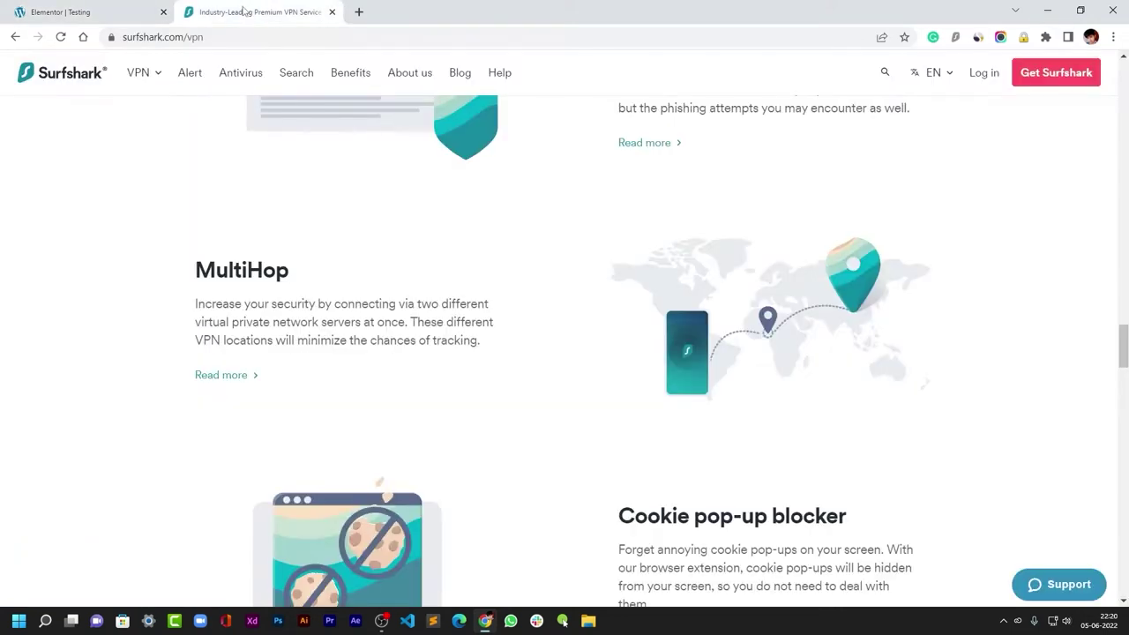
scroll(647, 230, up, 2)
double_click(659, 231)
key(ctrl+c)
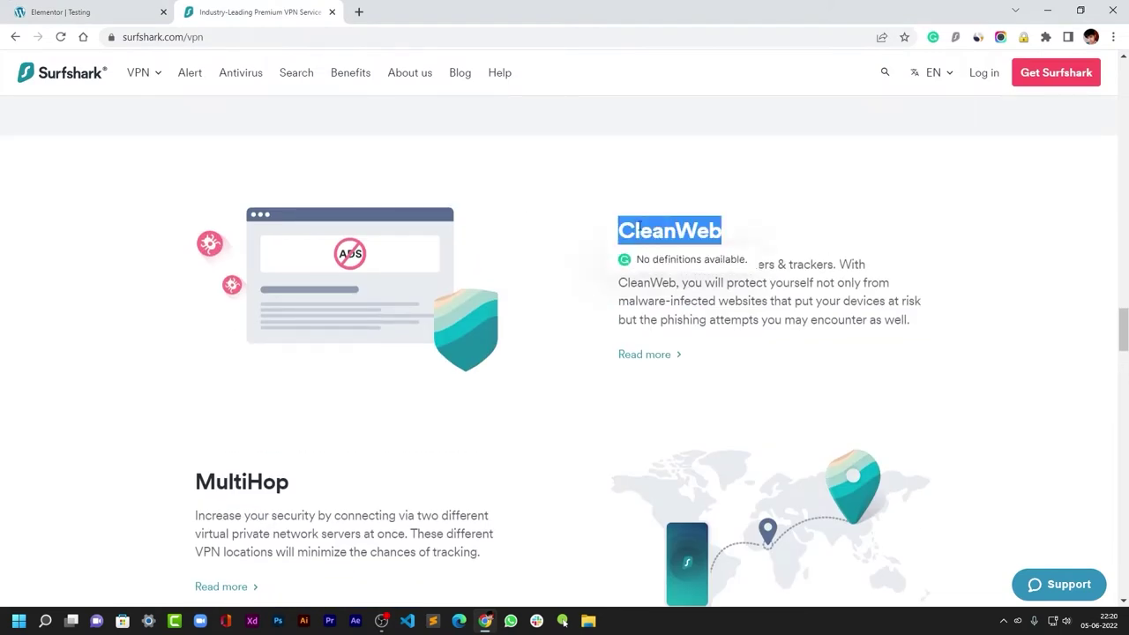
click(80, 13)
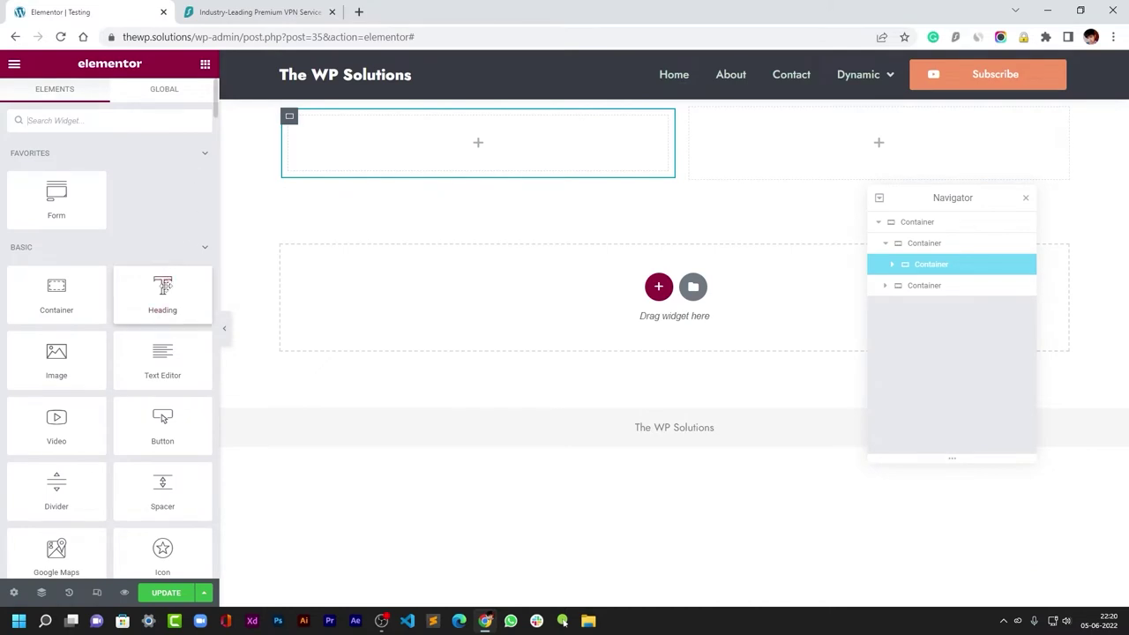
drag(162, 293, 477, 145)
click(144, 214)
key(ctrl+a)
key(ctrl+v)
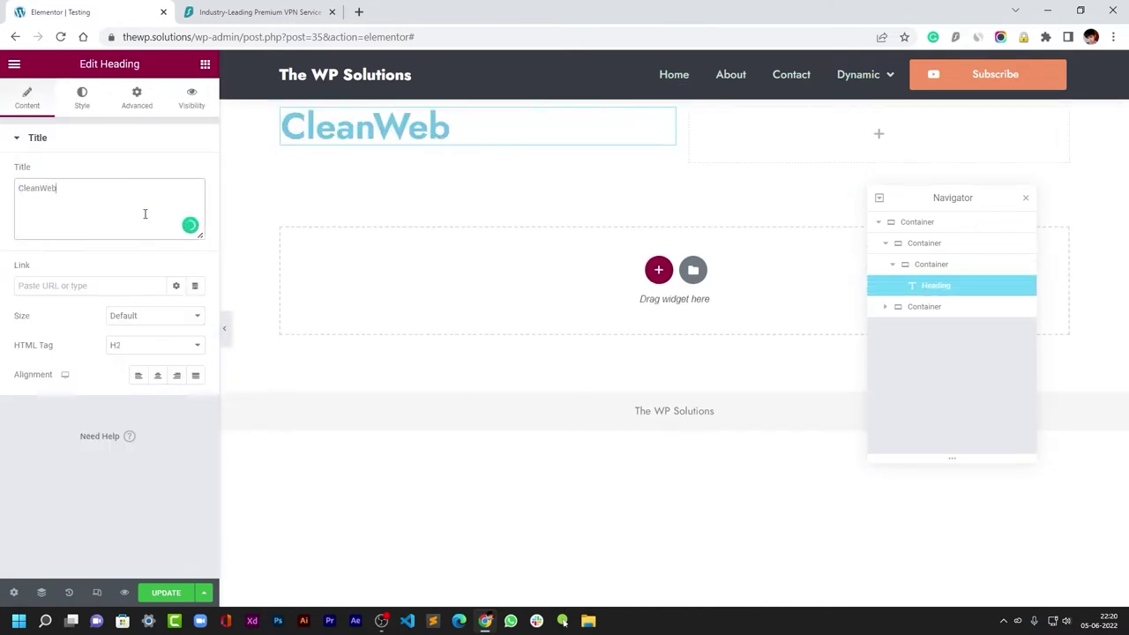
- Set the CleanWeb heading's text colour to a muted blue-grey
click(82, 97)
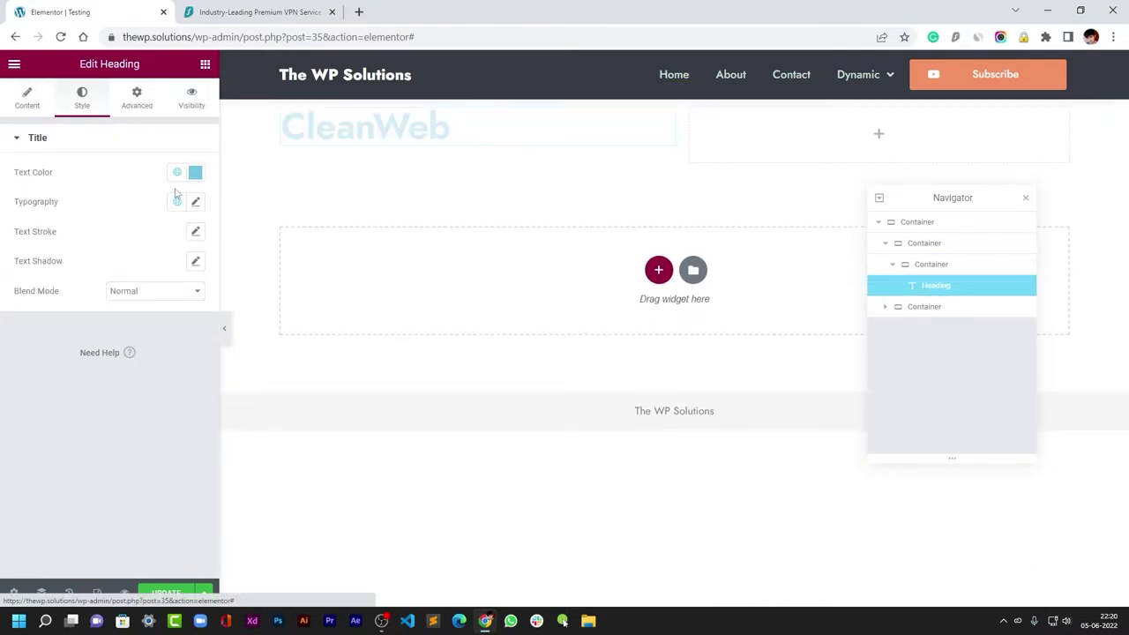
click(195, 173)
mouse_move(93, 291)
mouse_down()
mouse_move(58, 335)
mouse_move(80, 283)
mouse_up()
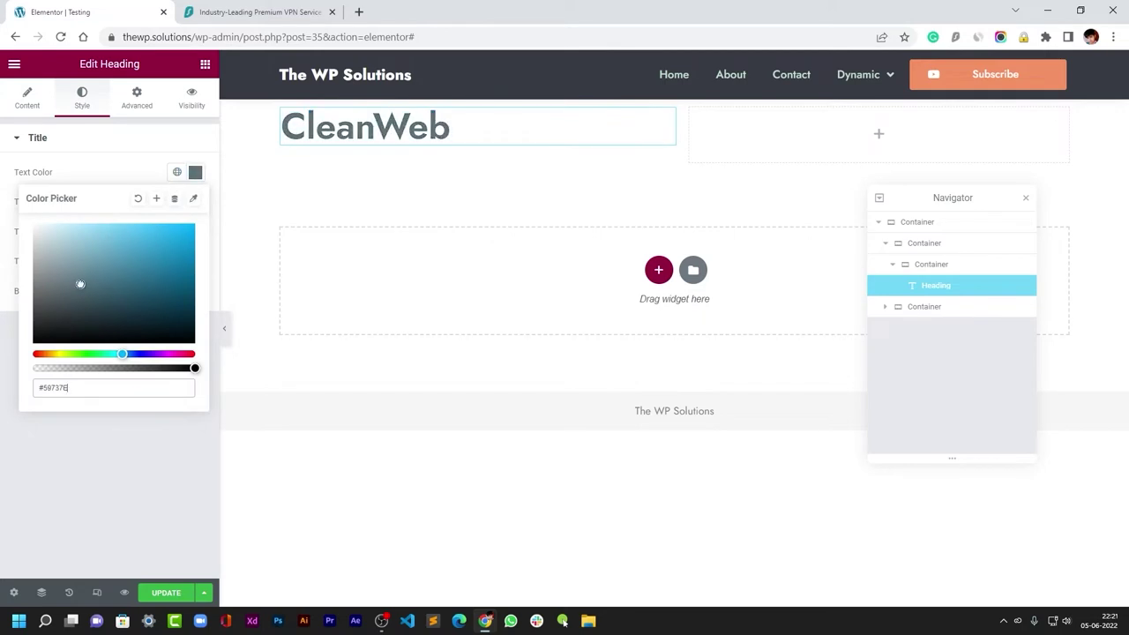
click(353, 144)
click(273, 19)
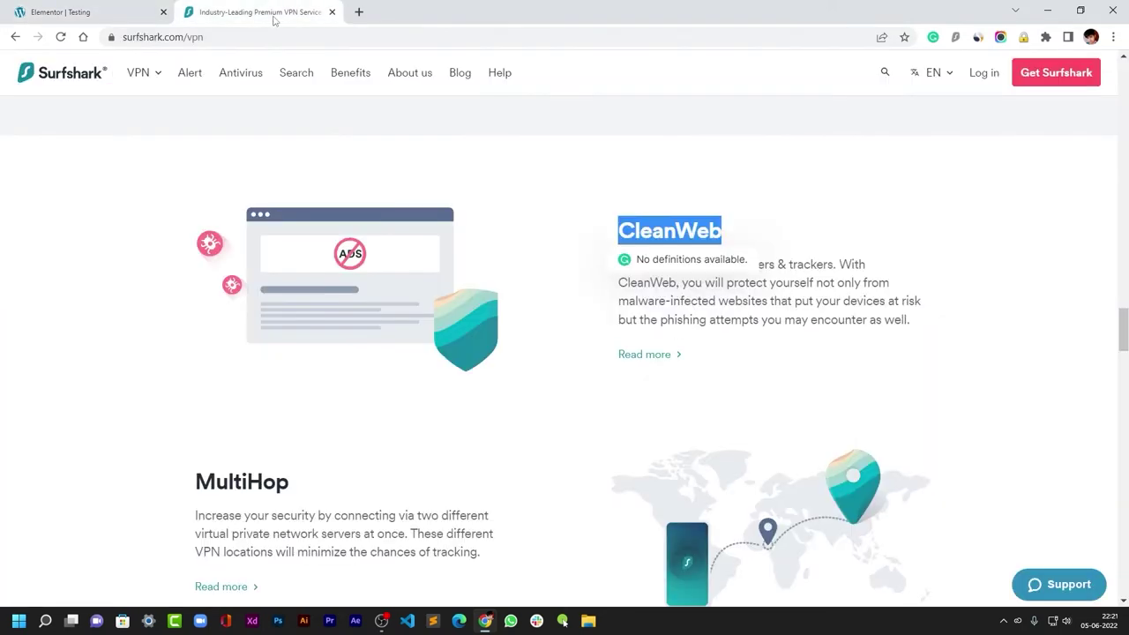
click(662, 293)
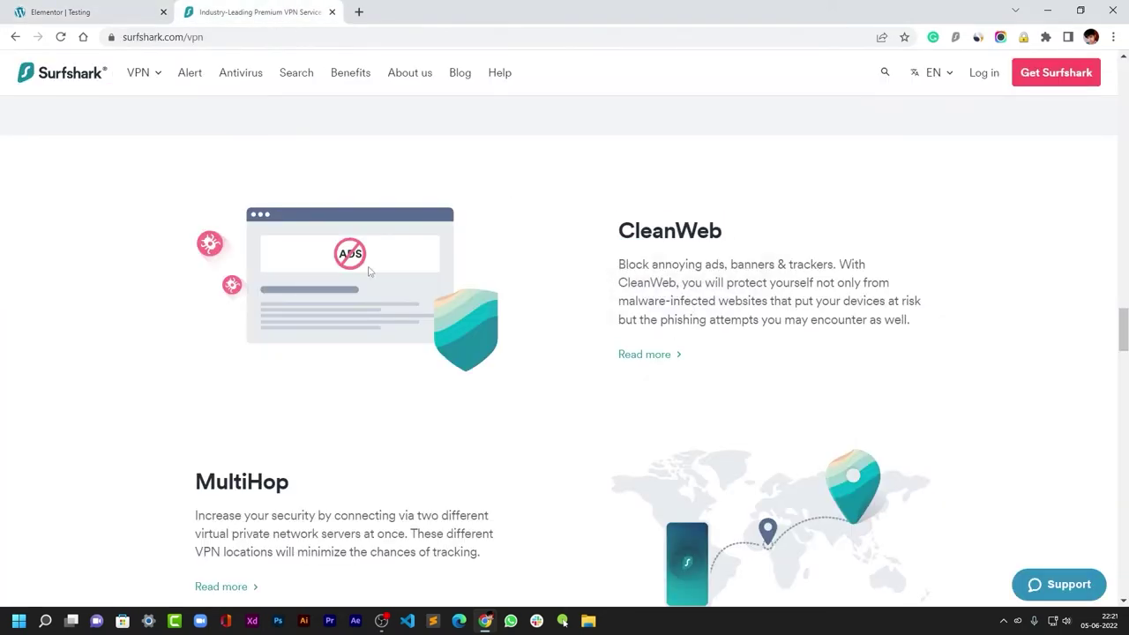
scroll(723, 486, down, 4)
scroll(739, 461, up, 4)
click(88, 11)
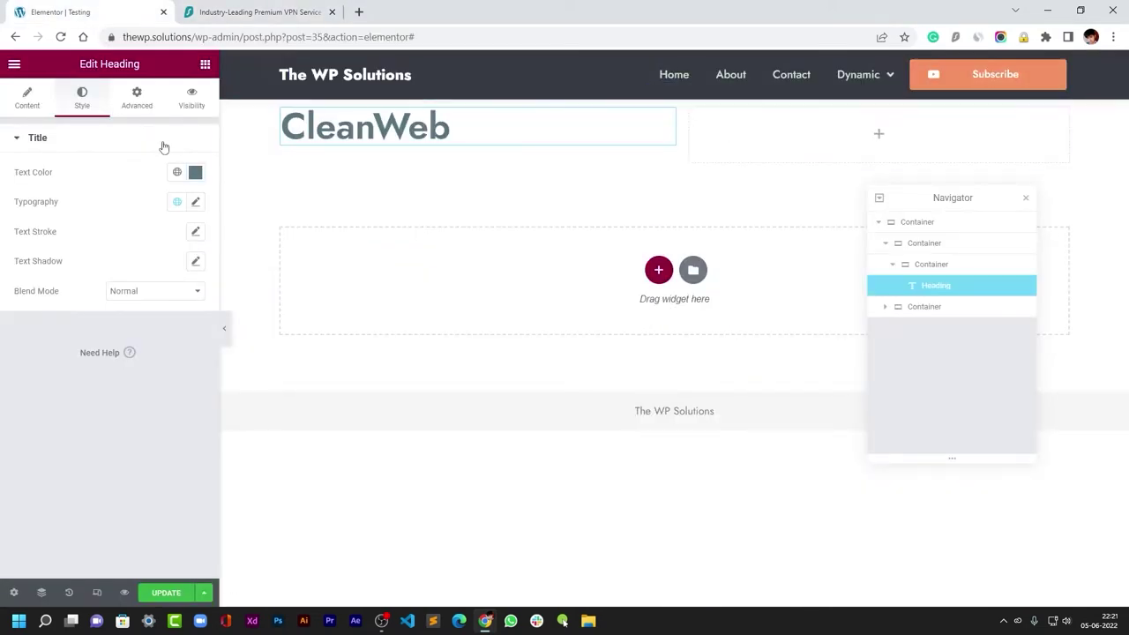
click(205, 65)
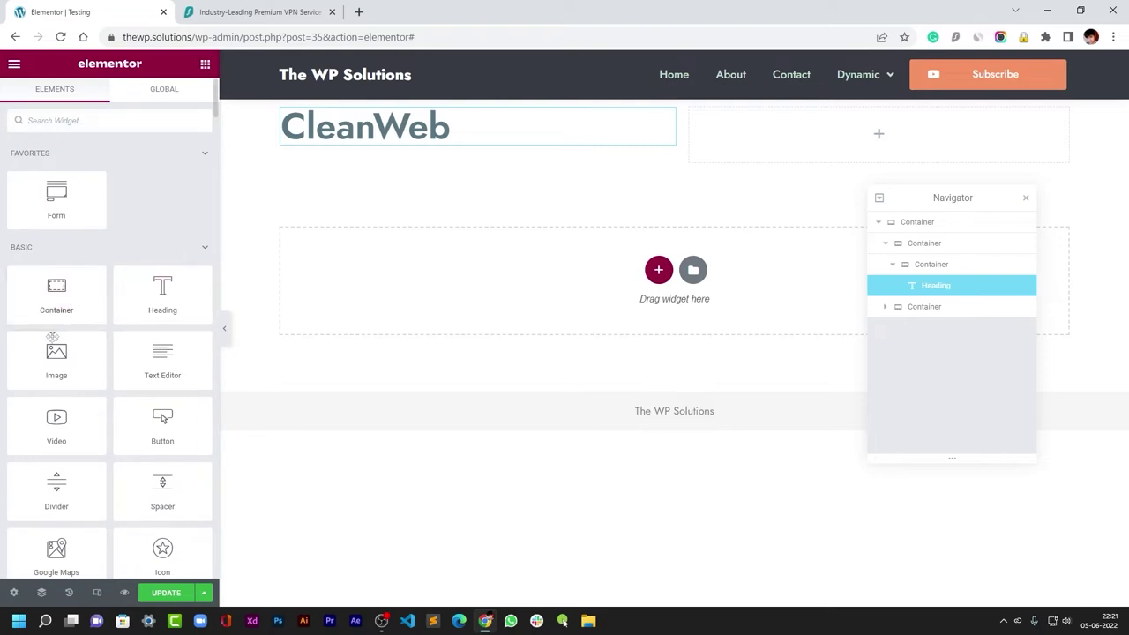
- Add an Image widget to the right column showing the cleanweb illustration
drag(53, 356, 723, 145)
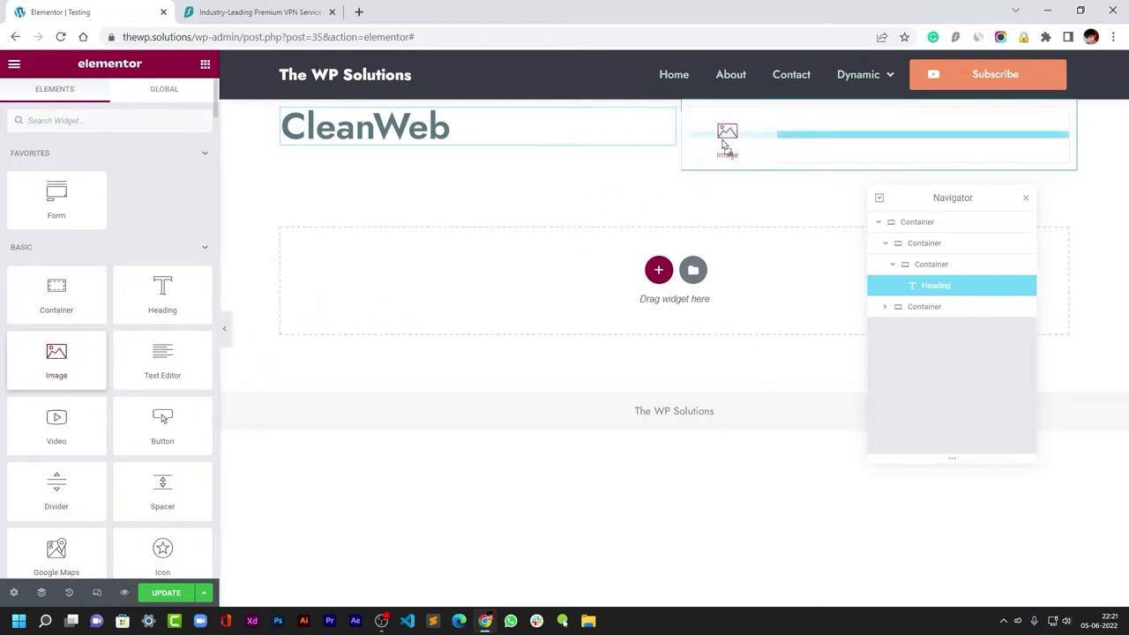
drag(724, 145, 499, 189)
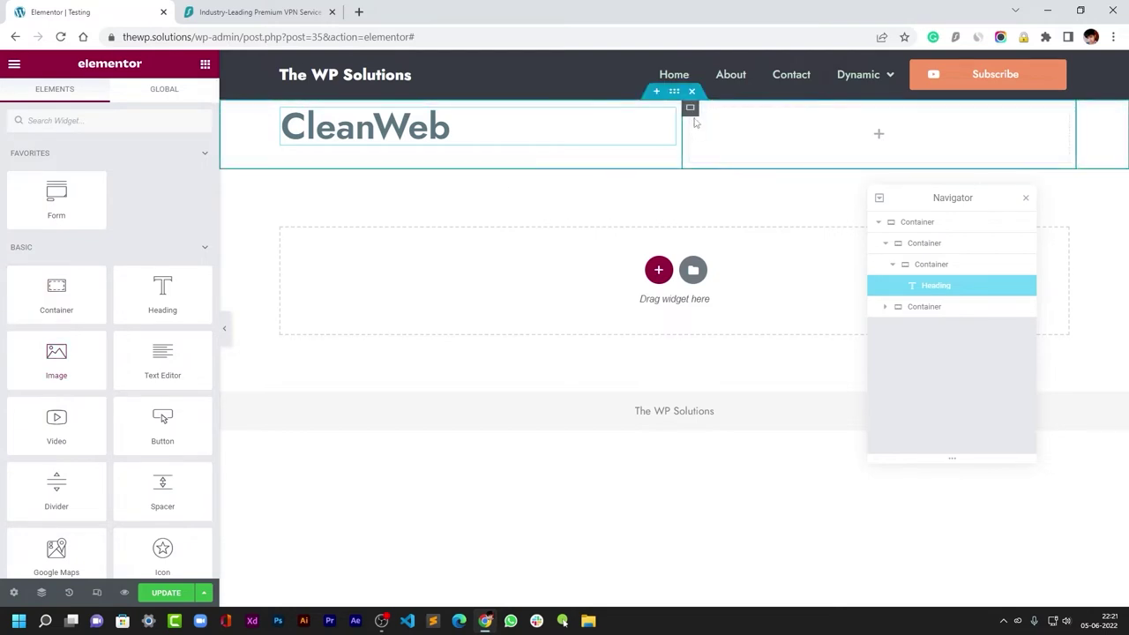
drag(79, 356, 815, 143)
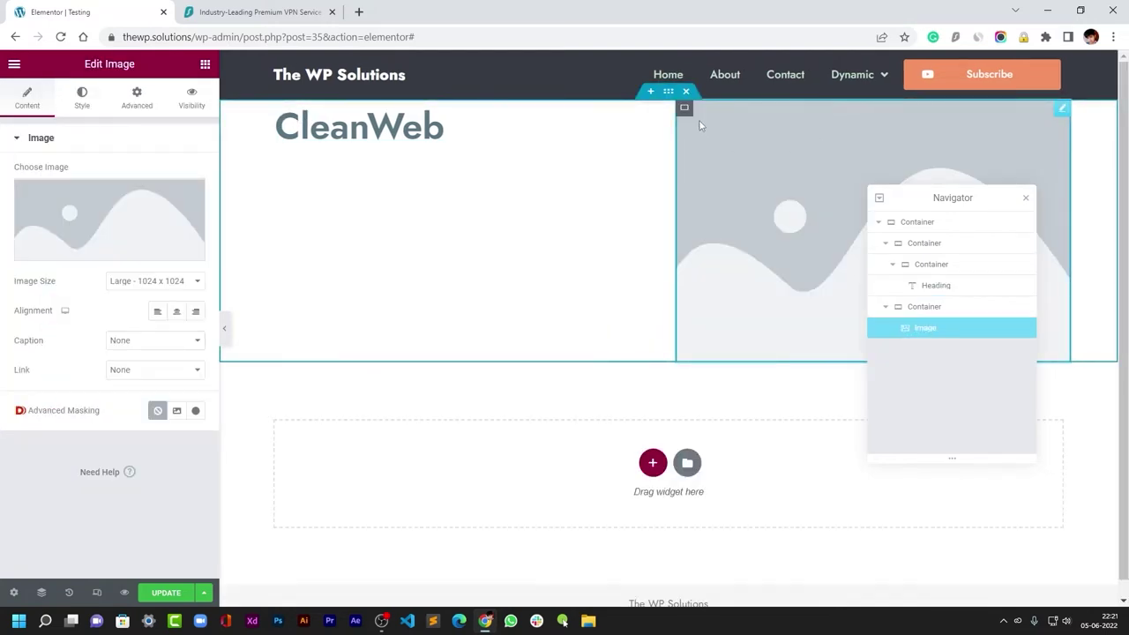
click(169, 199)
click(394, 231)
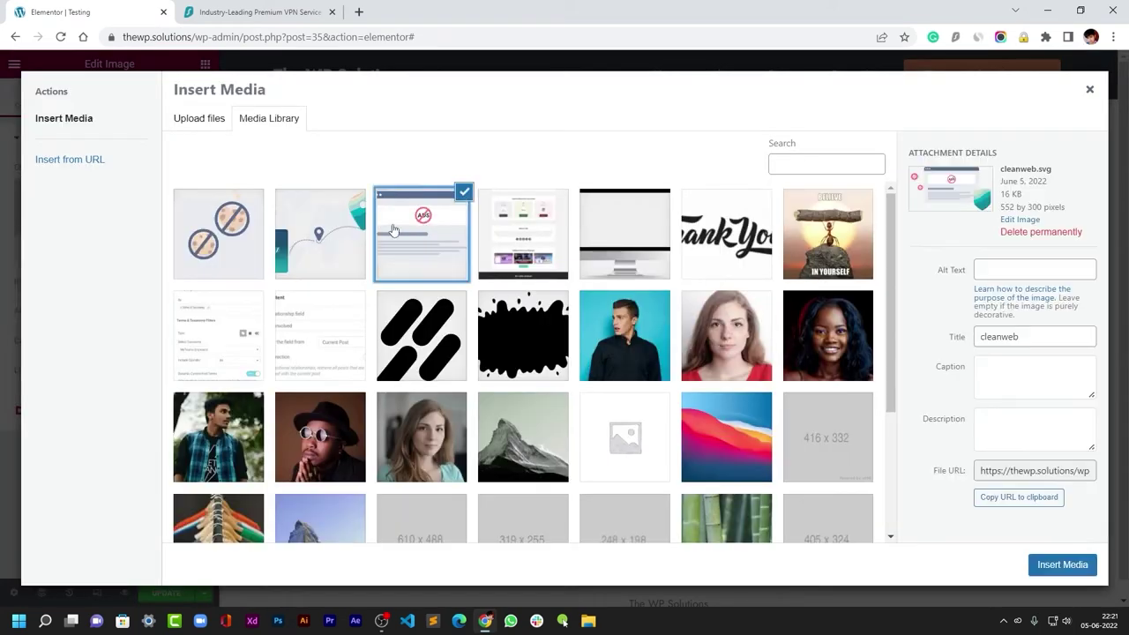
click(1046, 557)
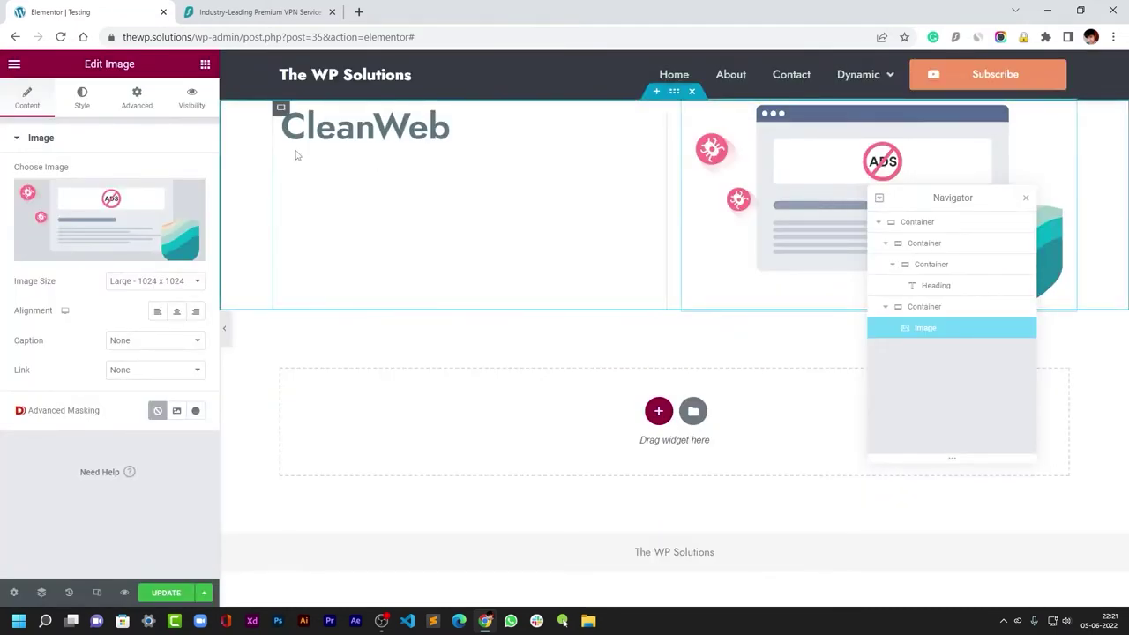
- Duplicate the cleanweb image twice so the right column holds three images
click(446, 128)
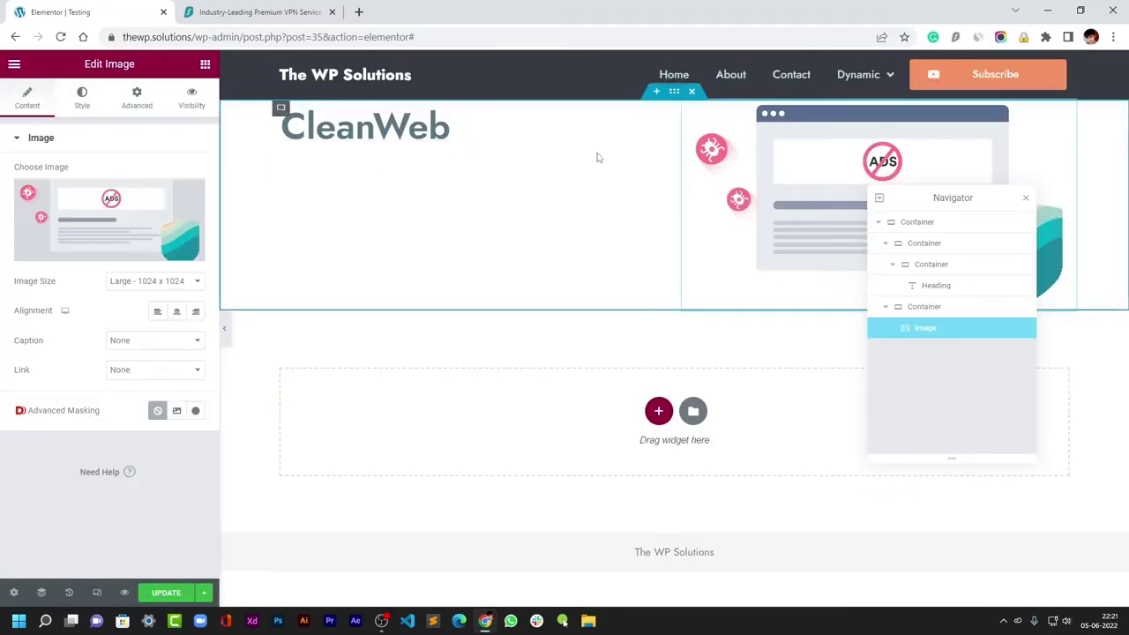
right_click(711, 194)
click(743, 221)
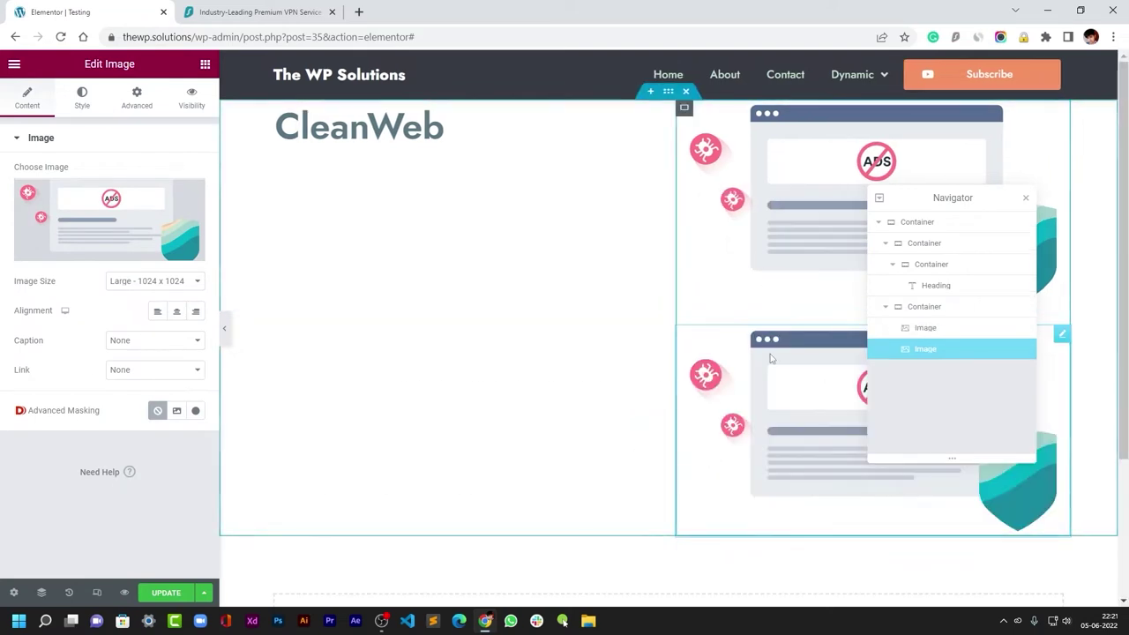
right_click(769, 330)
click(812, 356)
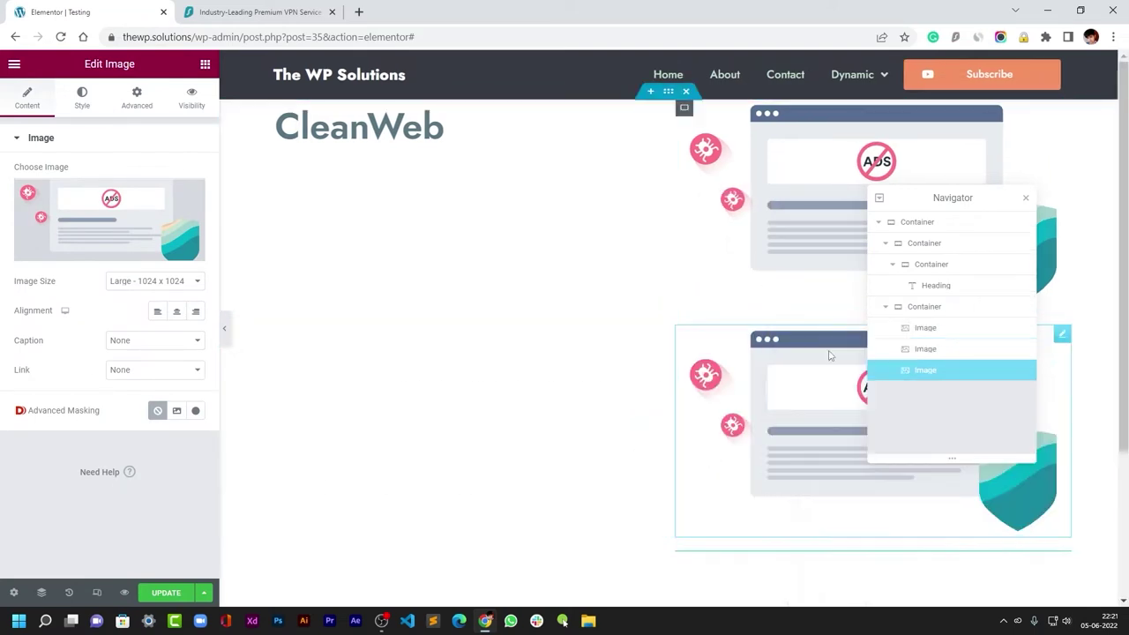
click(1025, 198)
- Replace the second image with multihop.svg and the third with cookie-popup-blocker.svg
scroll(872, 221, down, 2)
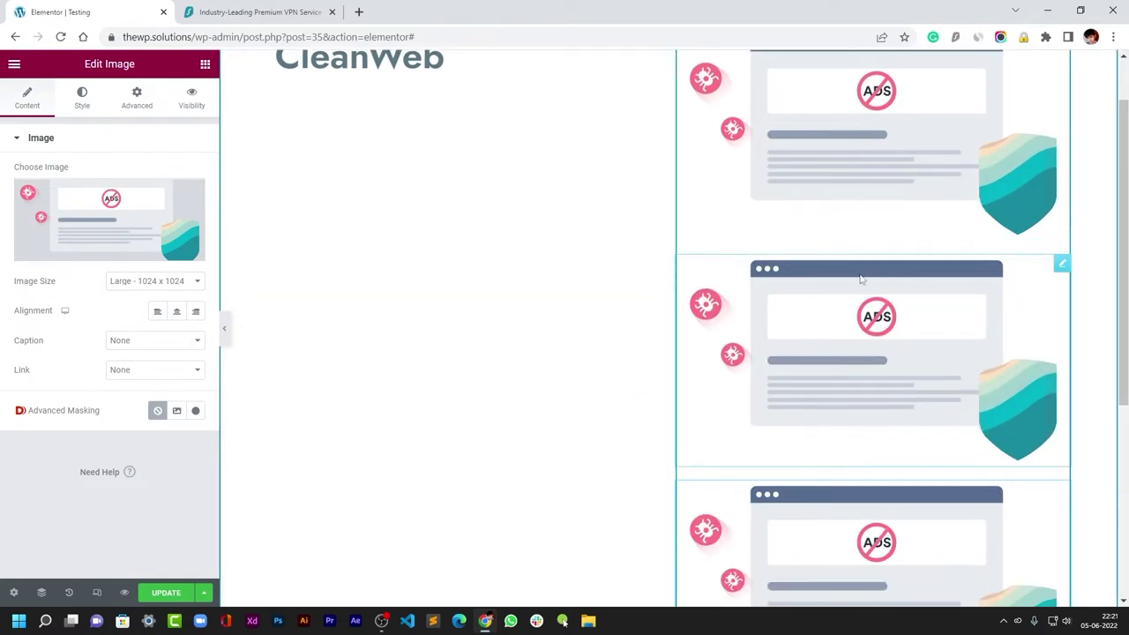
click(48, 208)
click(315, 225)
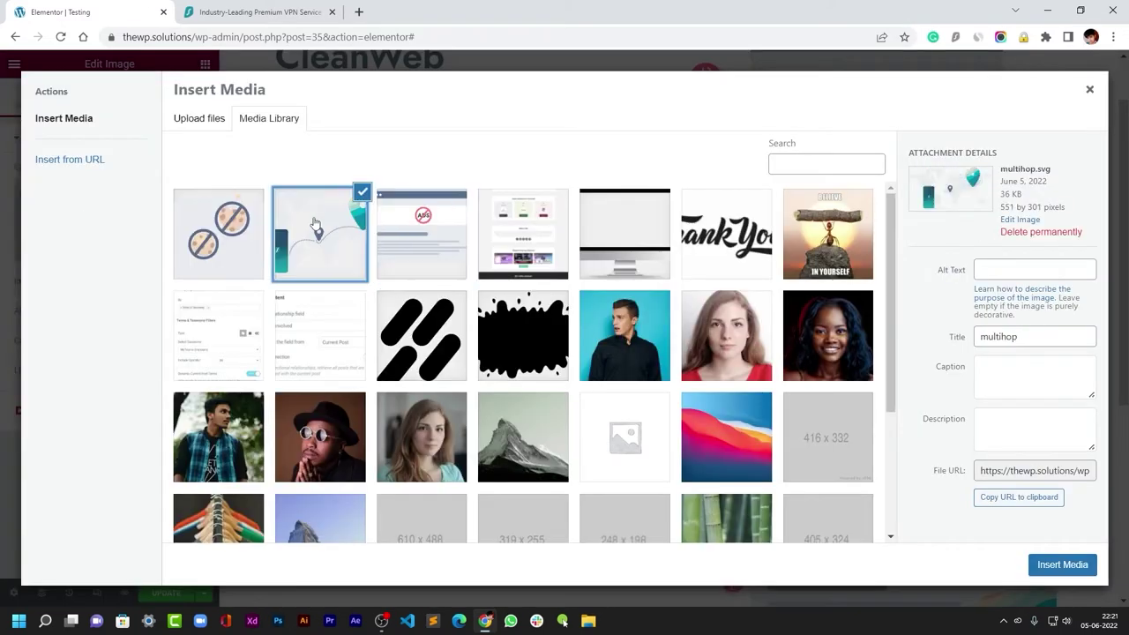
click(1062, 565)
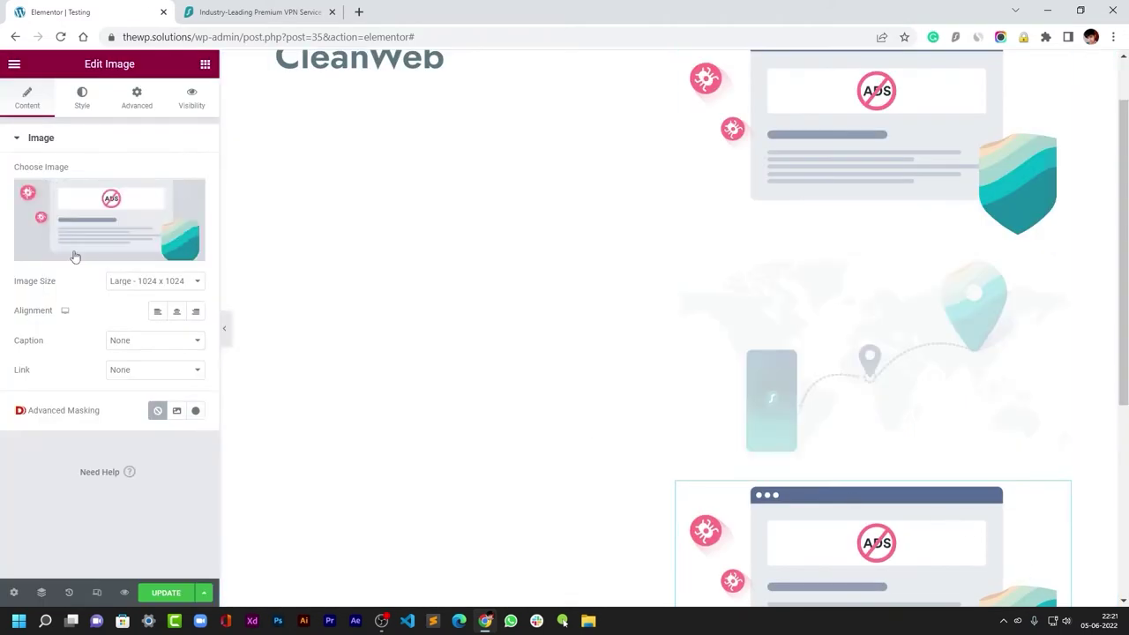
click(74, 252)
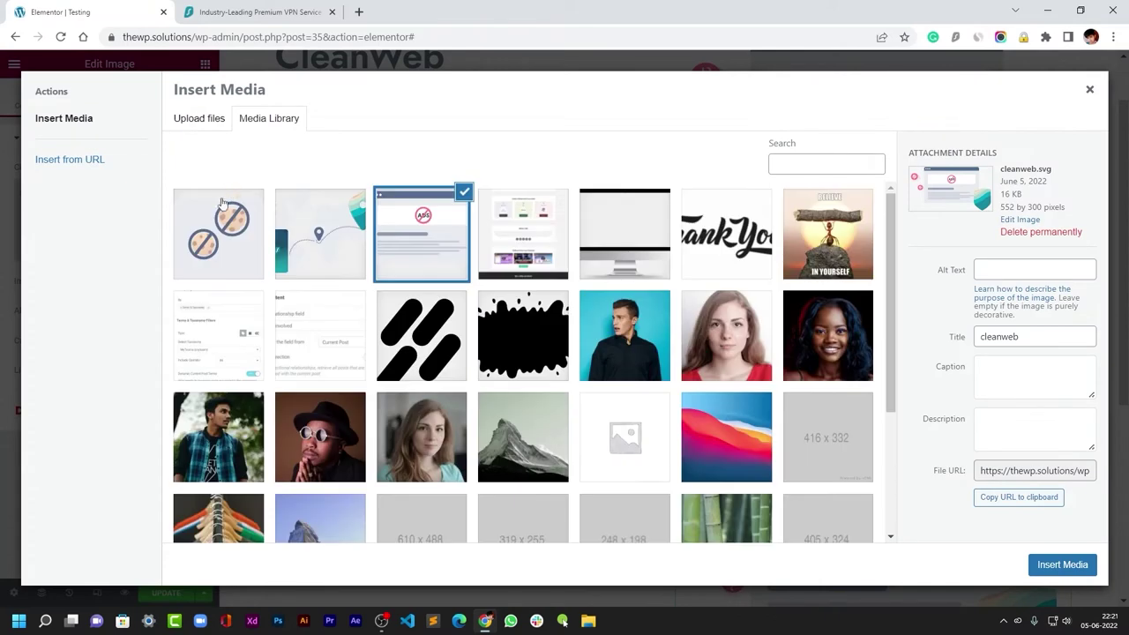
click(218, 220)
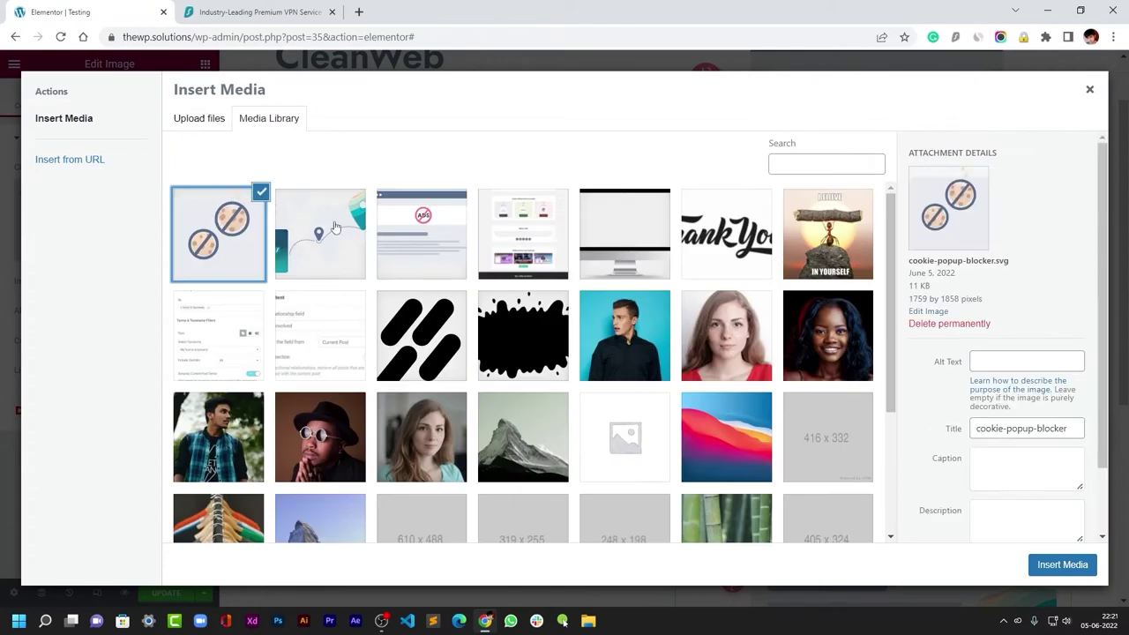
click(1062, 565)
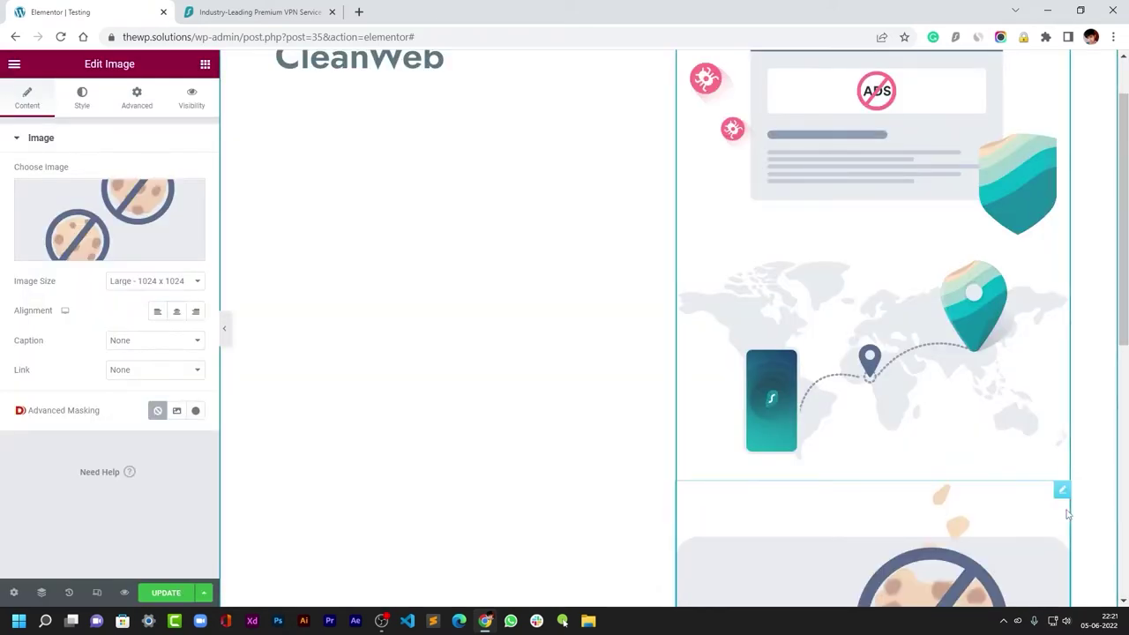
scroll(565, 141, up, 2)
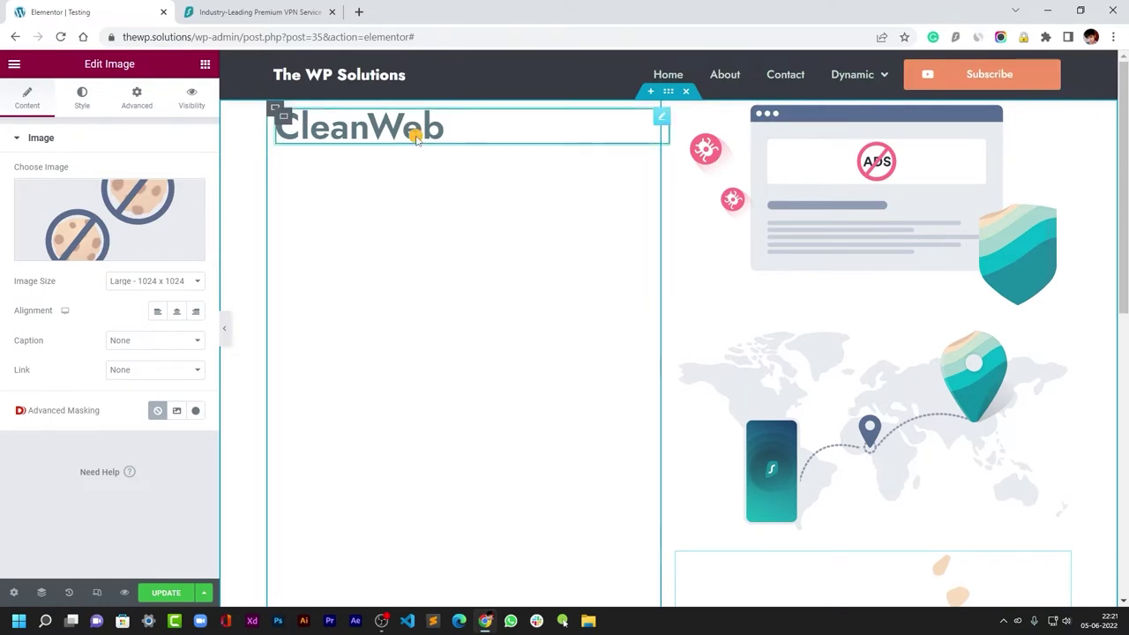
click(441, 128)
click(205, 64)
- Copy the CleanWeb description from Surfshark and add a Text Editor widget under the heading
key(ctrl+Tab)
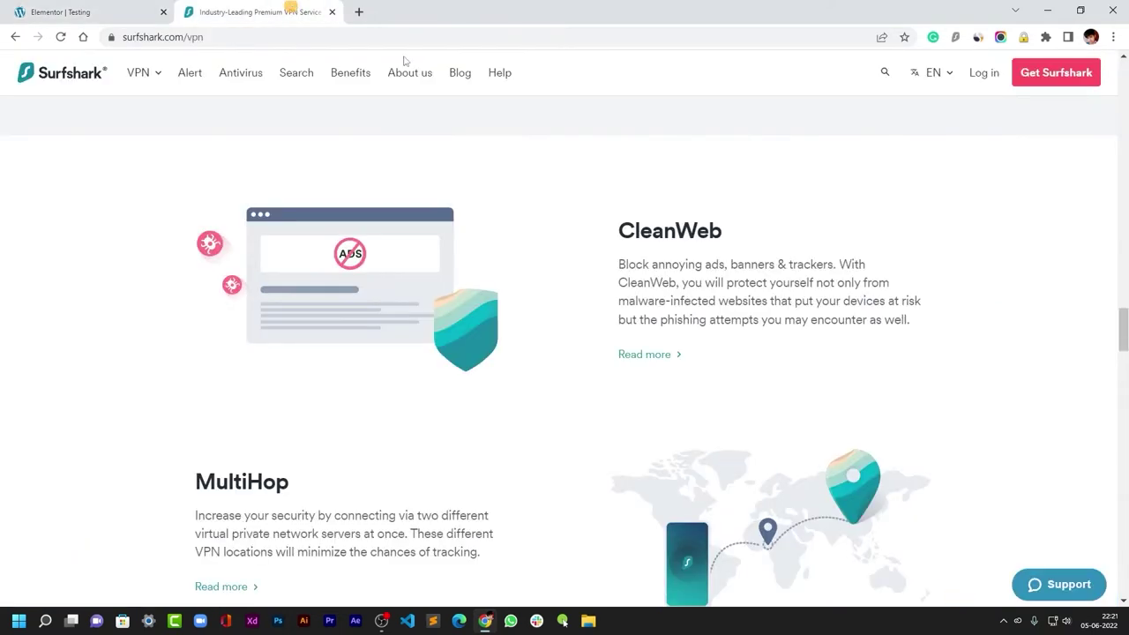
drag(620, 264, 918, 326)
key(ctrl+c)
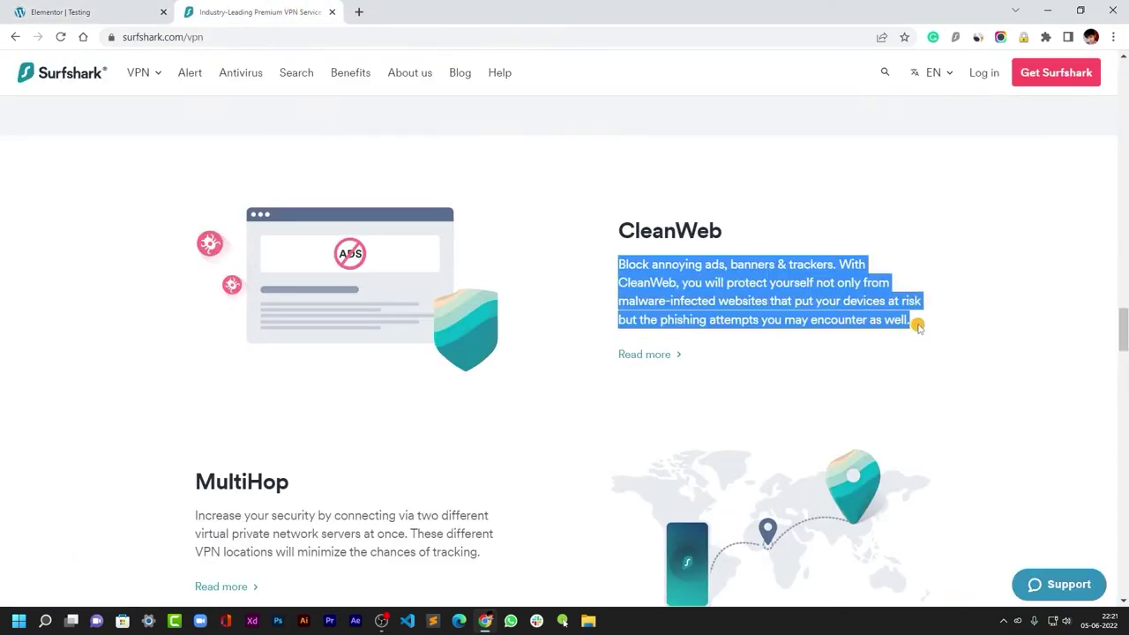
click(167, 5)
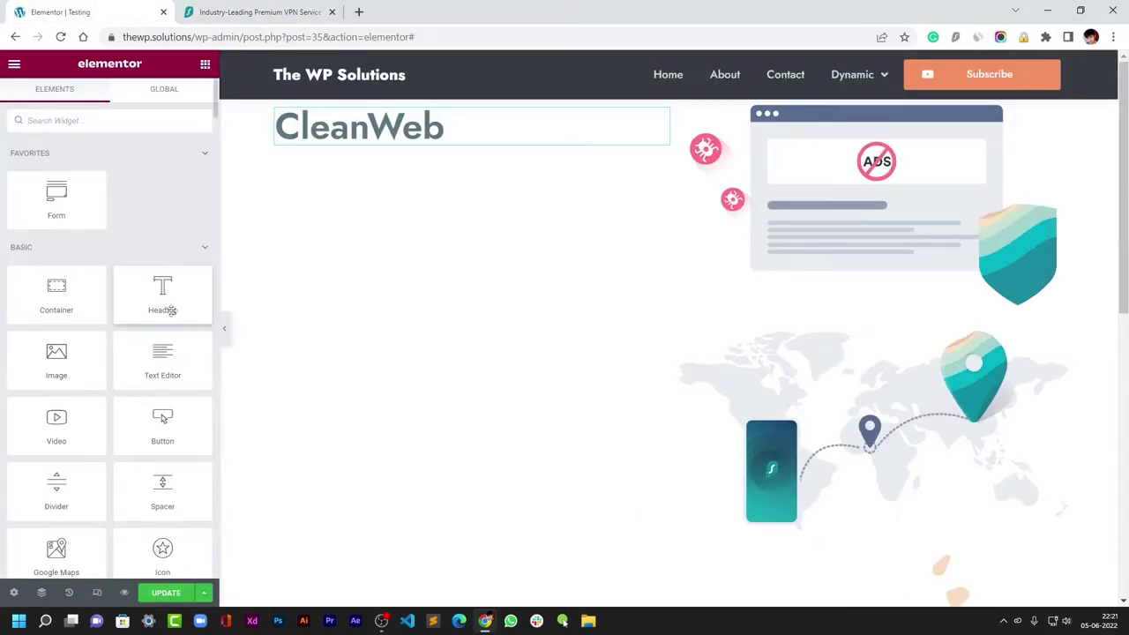
click(112, 120)
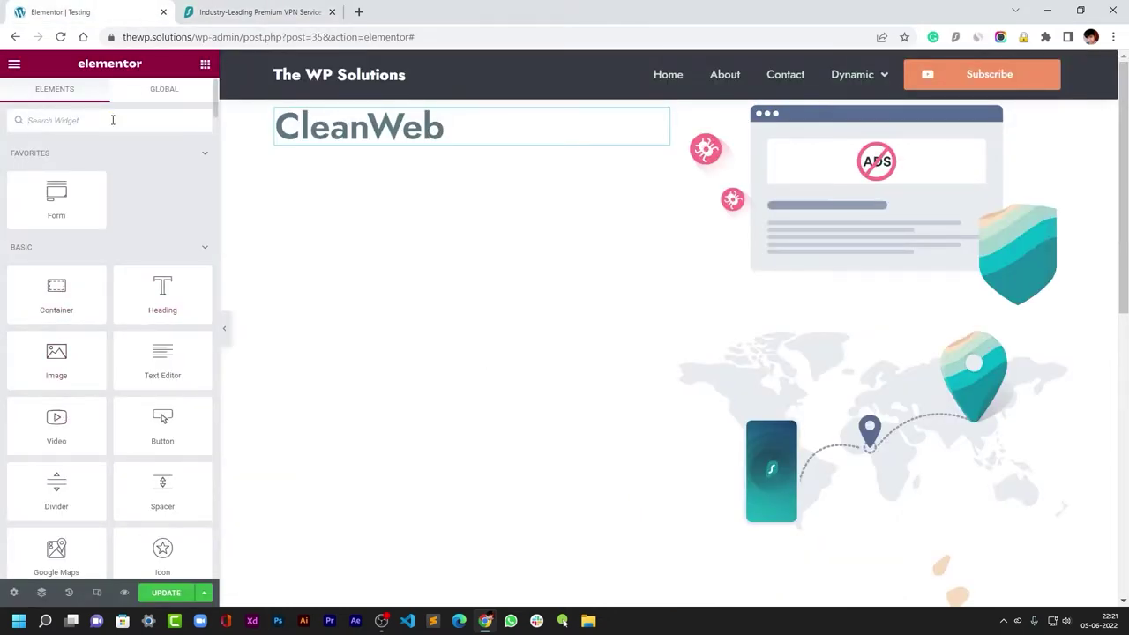
text(text)
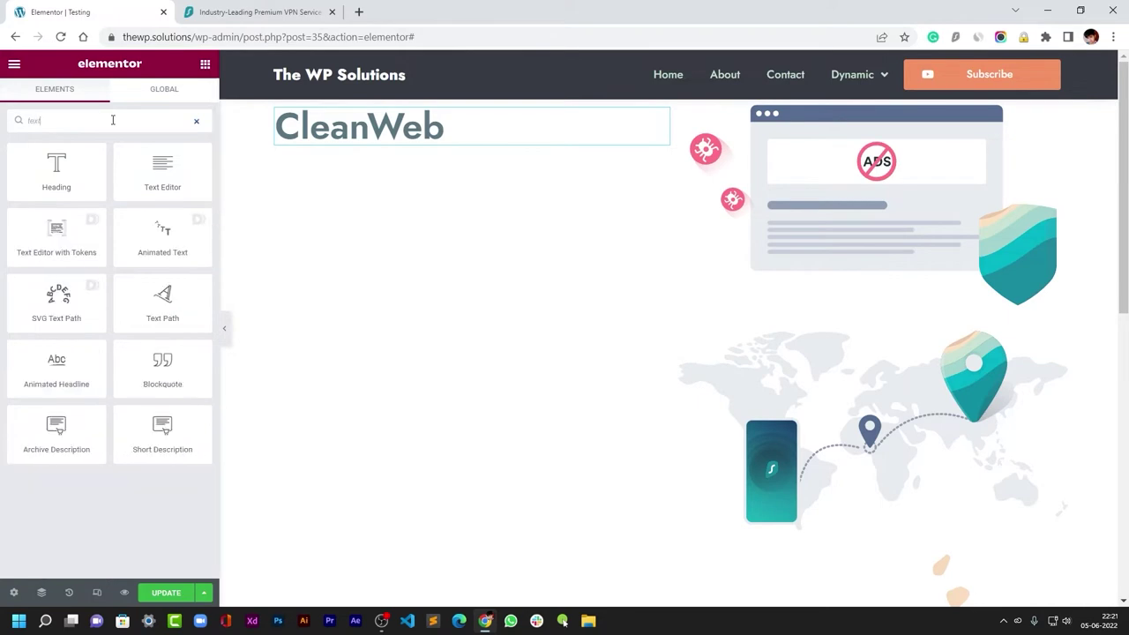
drag(163, 168, 375, 132)
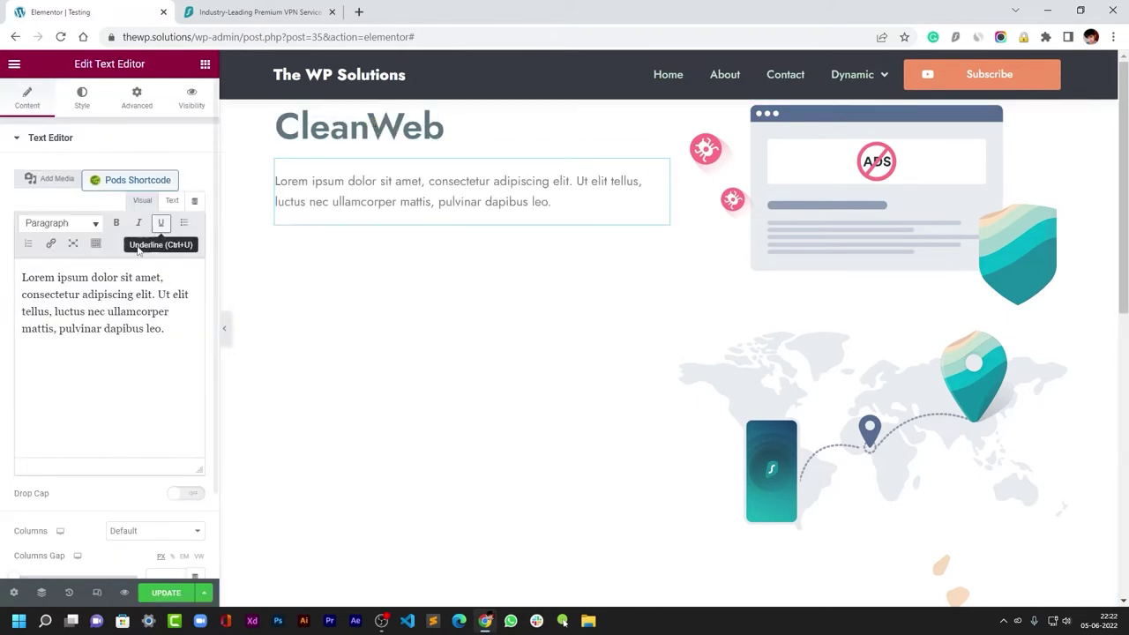
click(106, 300)
key(ctrl+a)
- Paste the CleanWeb description and set its typography to the Default font at 13 px
key(ctrl+v)
click(82, 97)
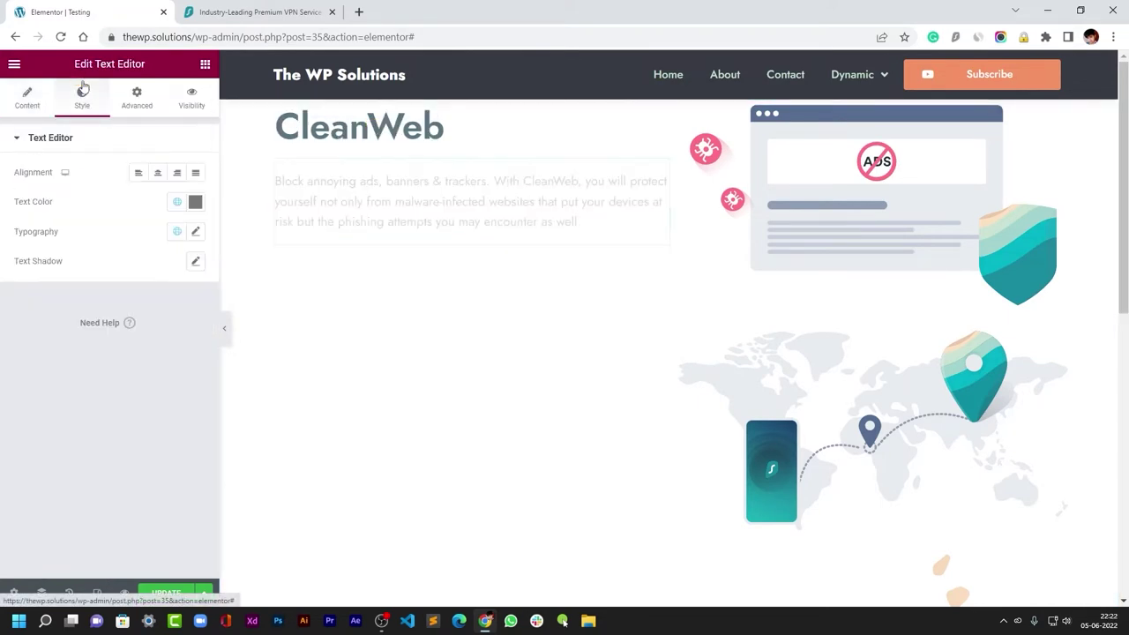
click(195, 231)
click(164, 297)
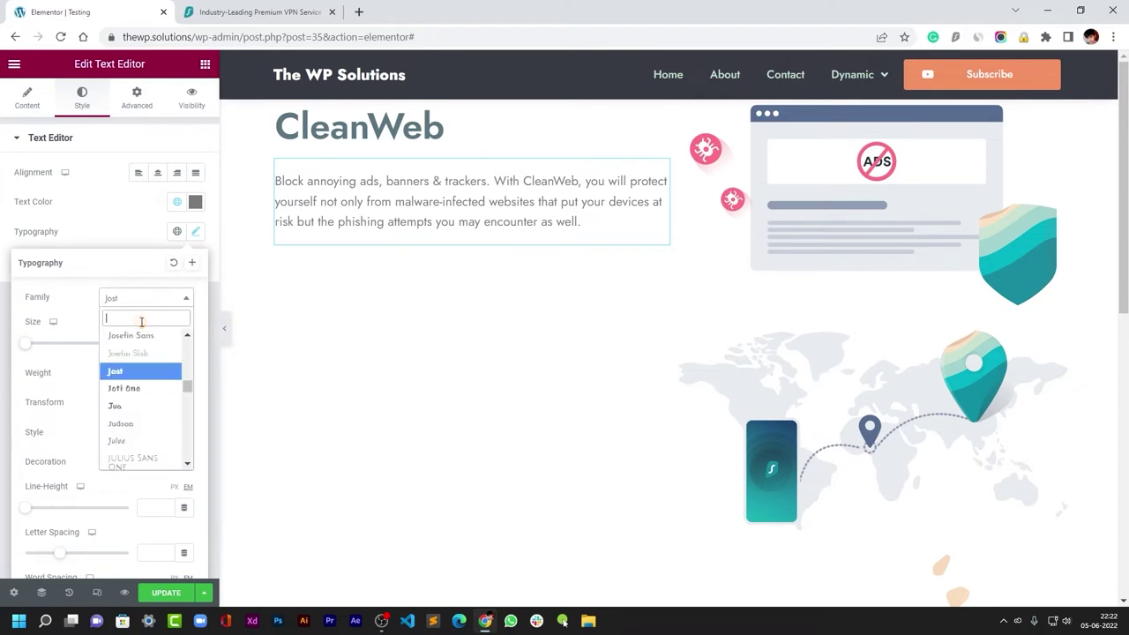
text(defa)
click(145, 343)
click(33, 342)
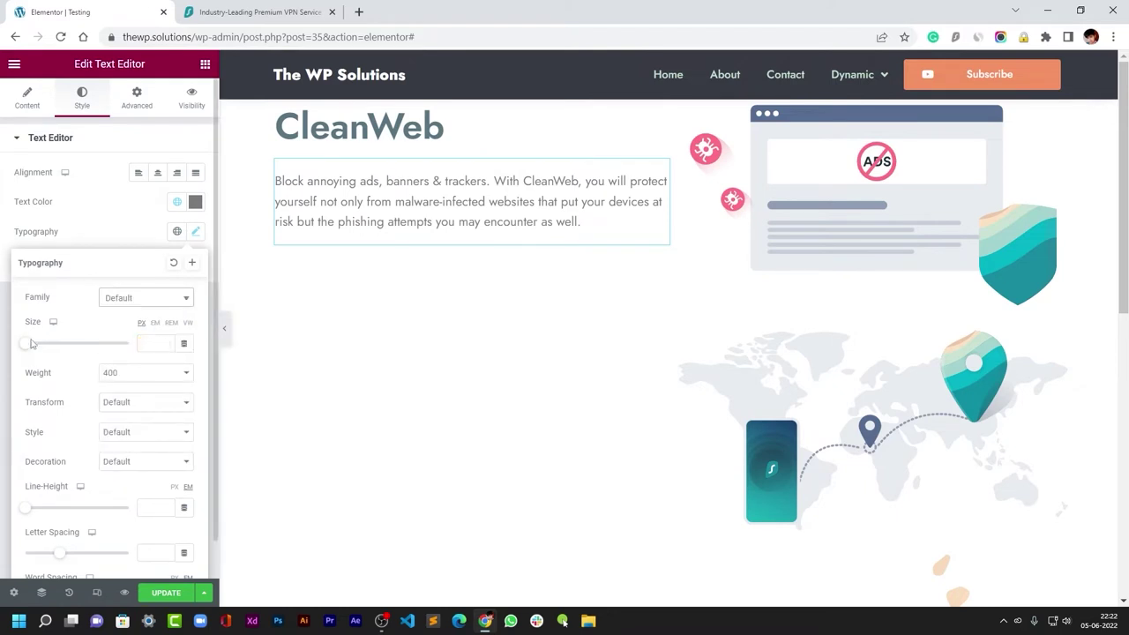
drag(33, 342, 31, 342)
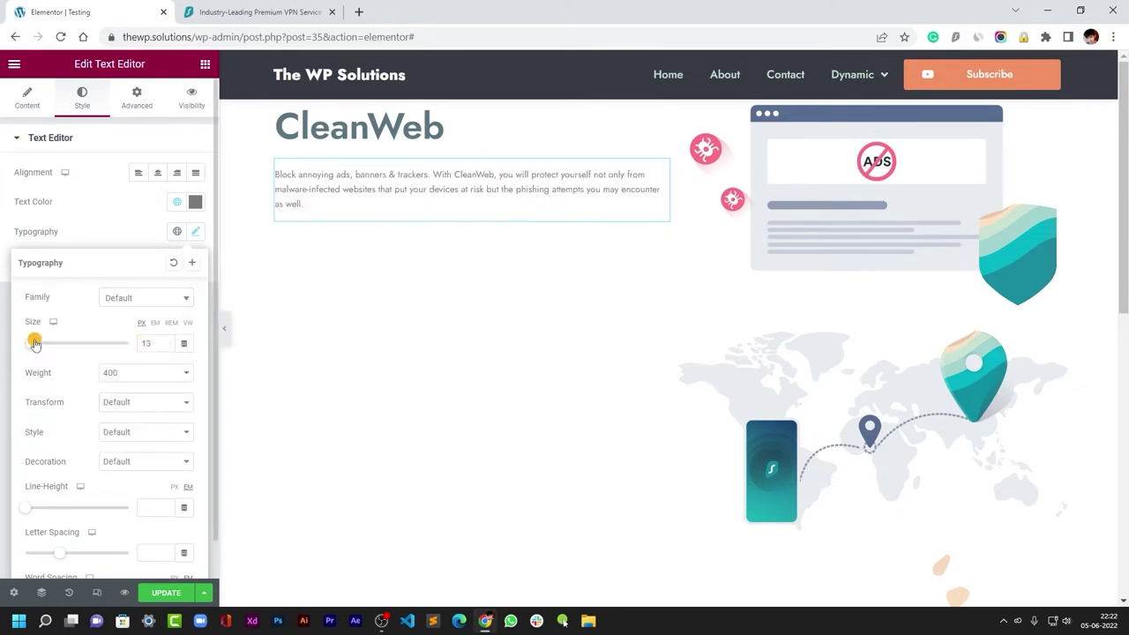
- Set the CleanWeb heading's typography to the Default font family at 27 px
click(441, 127)
click(195, 202)
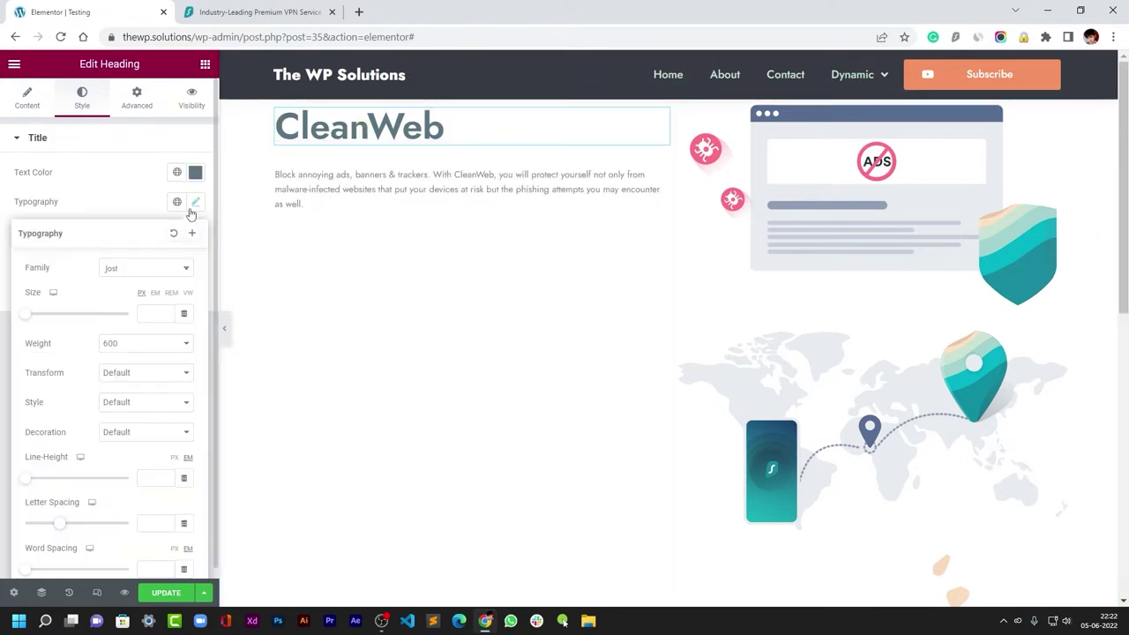
click(137, 268)
scroll(124, 353, up, 15)
click(114, 303)
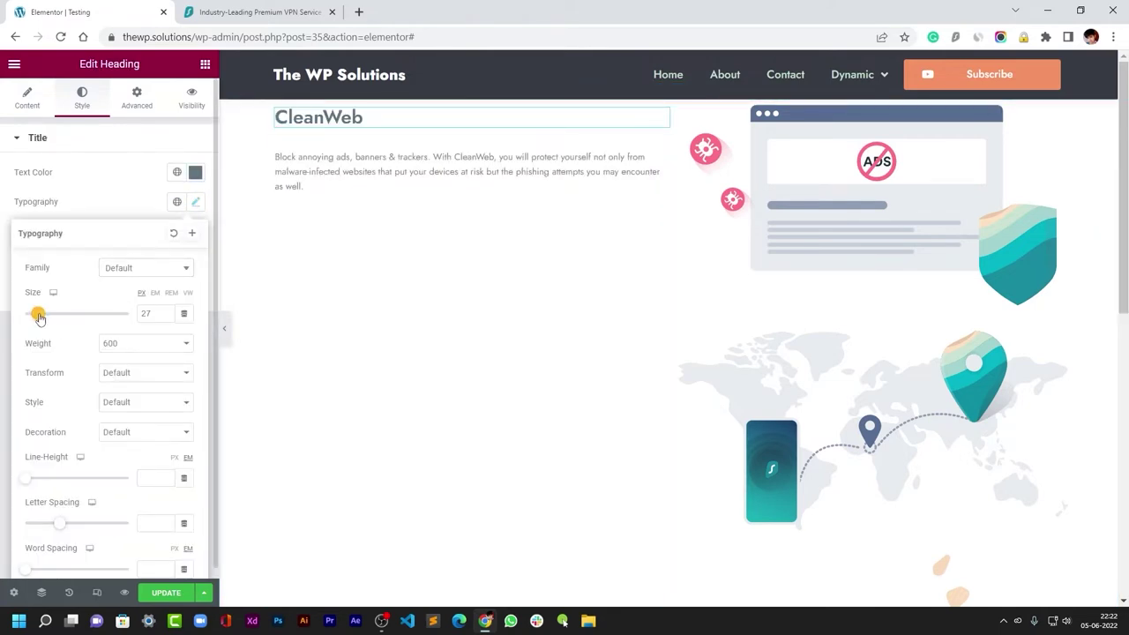
click(323, 157)
- Give the description a -14 px top and 9 px bottom margin, and pad its container 15 px
click(139, 99)
click(184, 192)
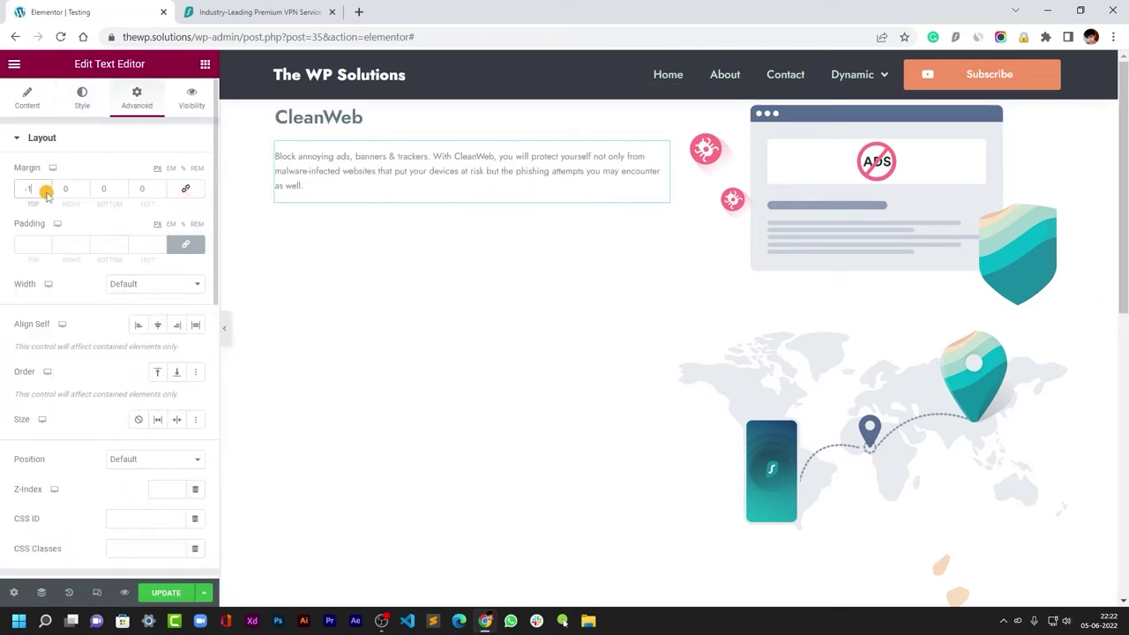
key(Down)
key(Down)
key(Down)
key(Down)
key(Down)
key(Down)
key(Down)
key(Down)
key(Down)
key(Down)
key(Down)
key(Down)
key(Down)
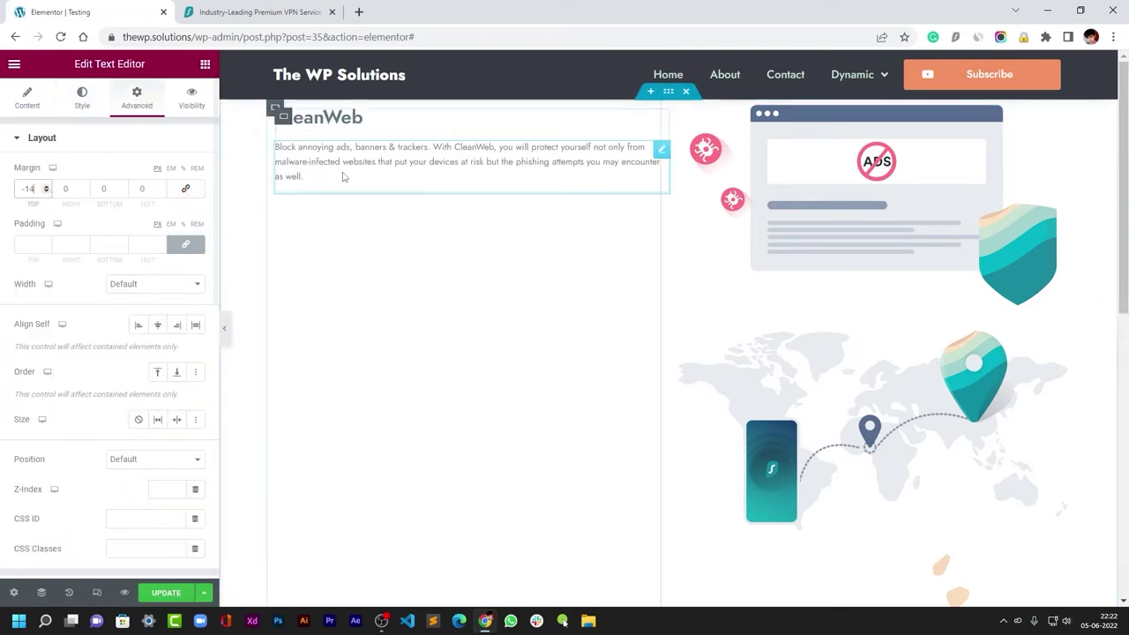
click(122, 191)
key(Up)
key(Up)
key(Up)
key(Up)
key(Up)
key(Up)
key(Up)
key(Up)
key(Up)
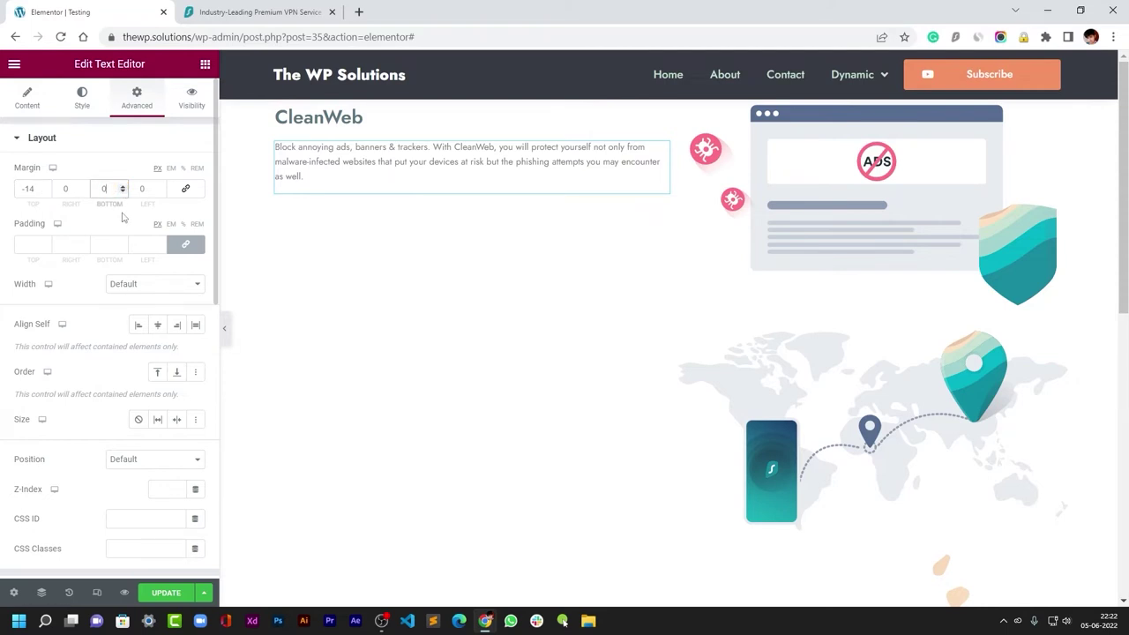
click(282, 116)
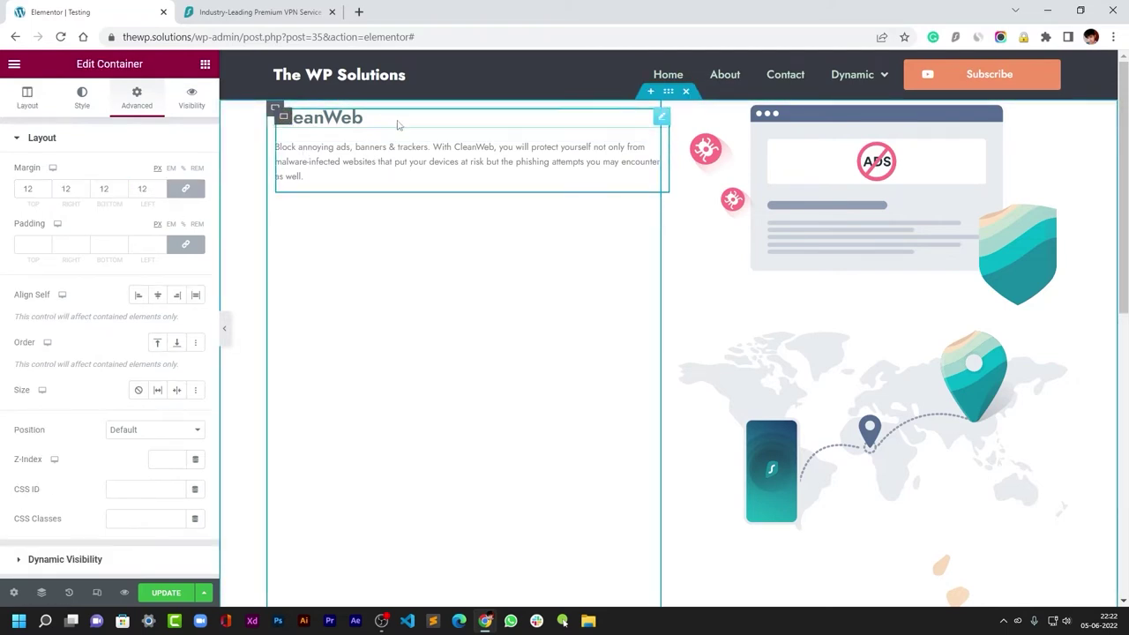
drag(157, 242, 159, 245)
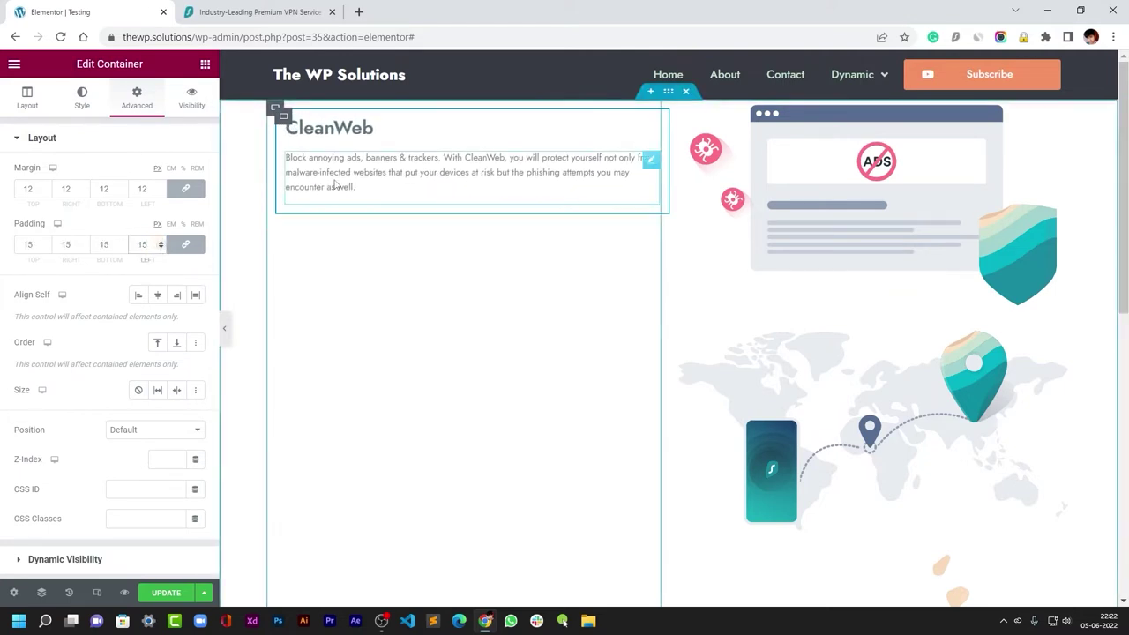
- Give the CleanWeb card a solid border with rounded corners and width 4 on every side
click(83, 104)
click(51, 272)
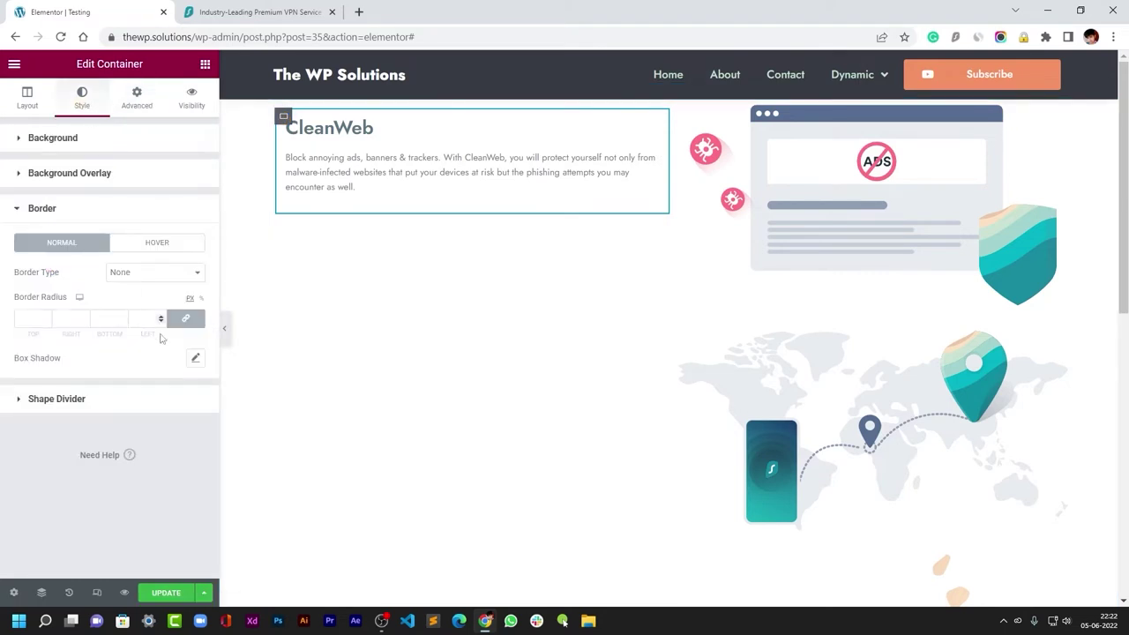
click(160, 316)
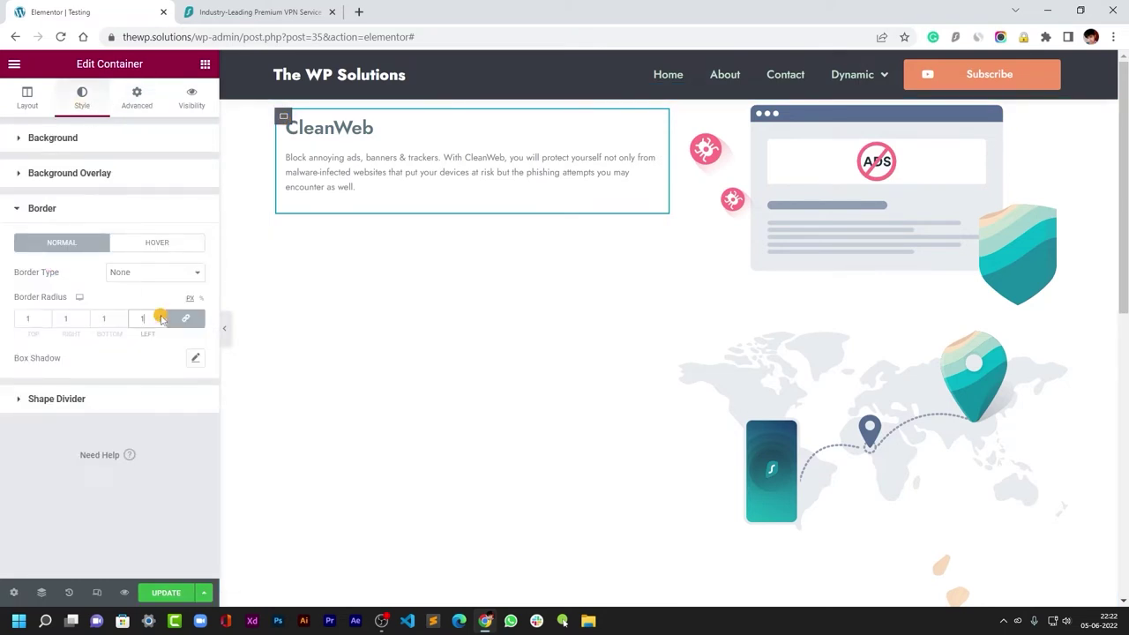
click(151, 276)
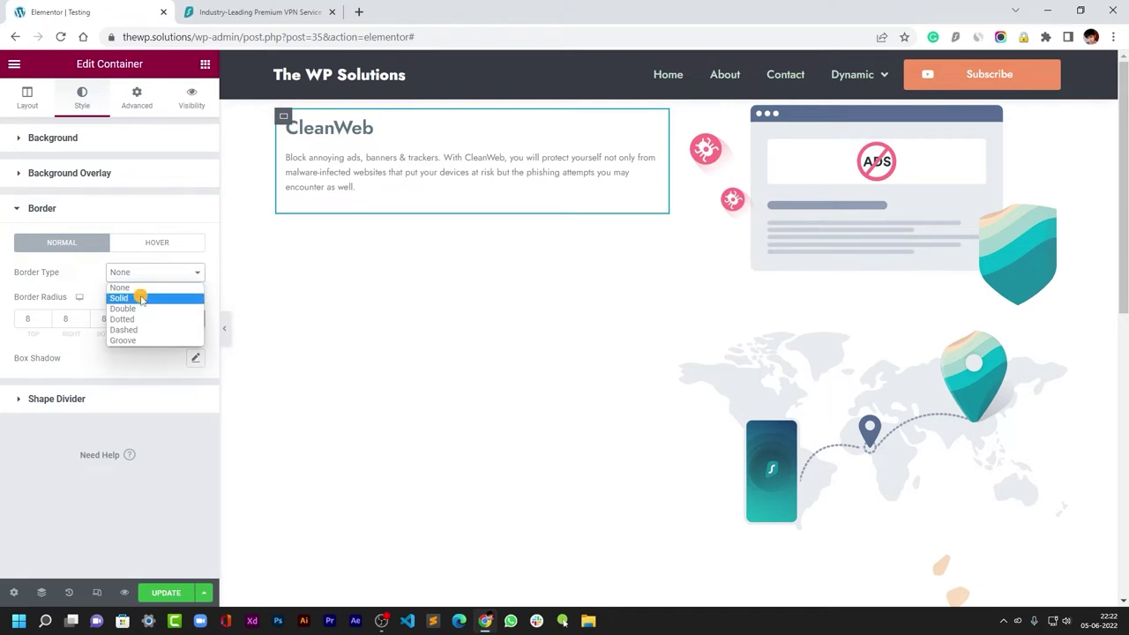
click(141, 299)
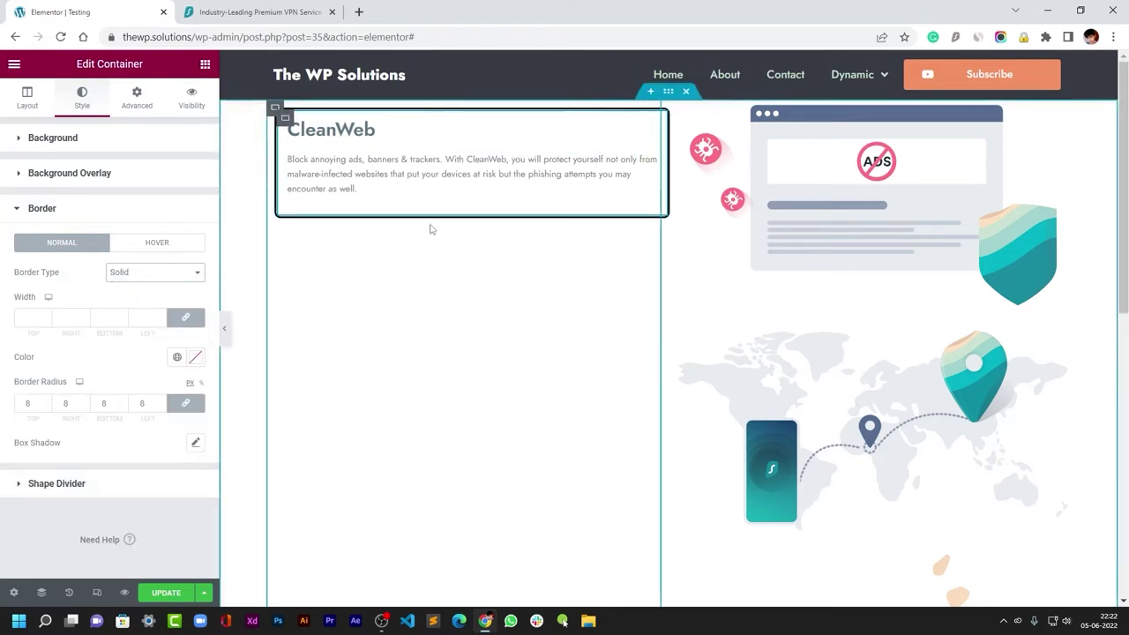
click(225, 329)
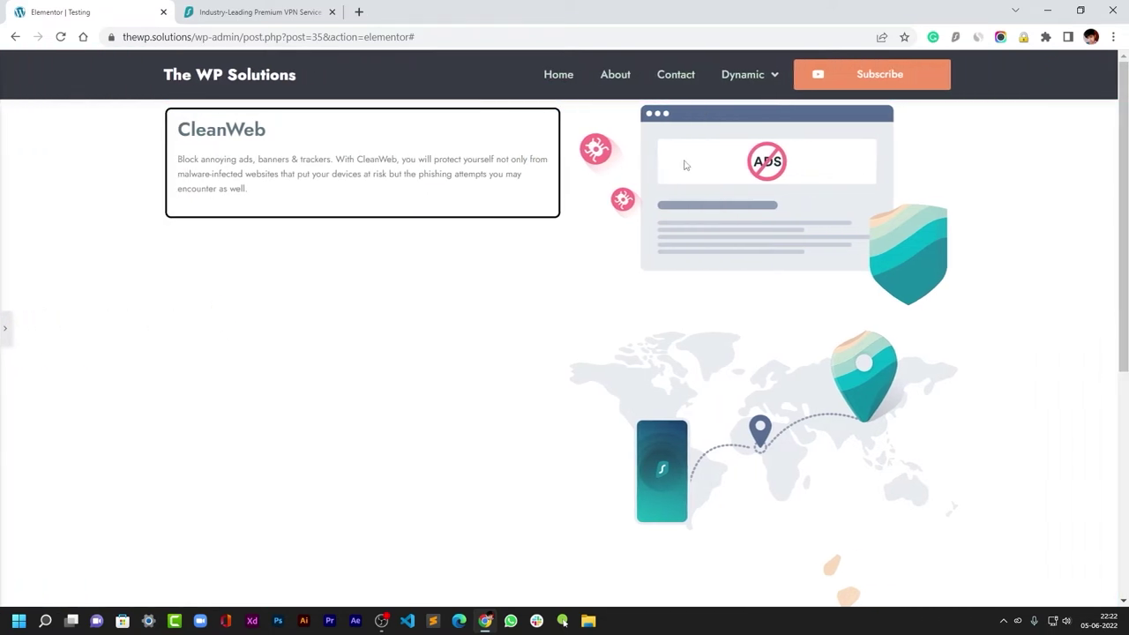
click(5, 328)
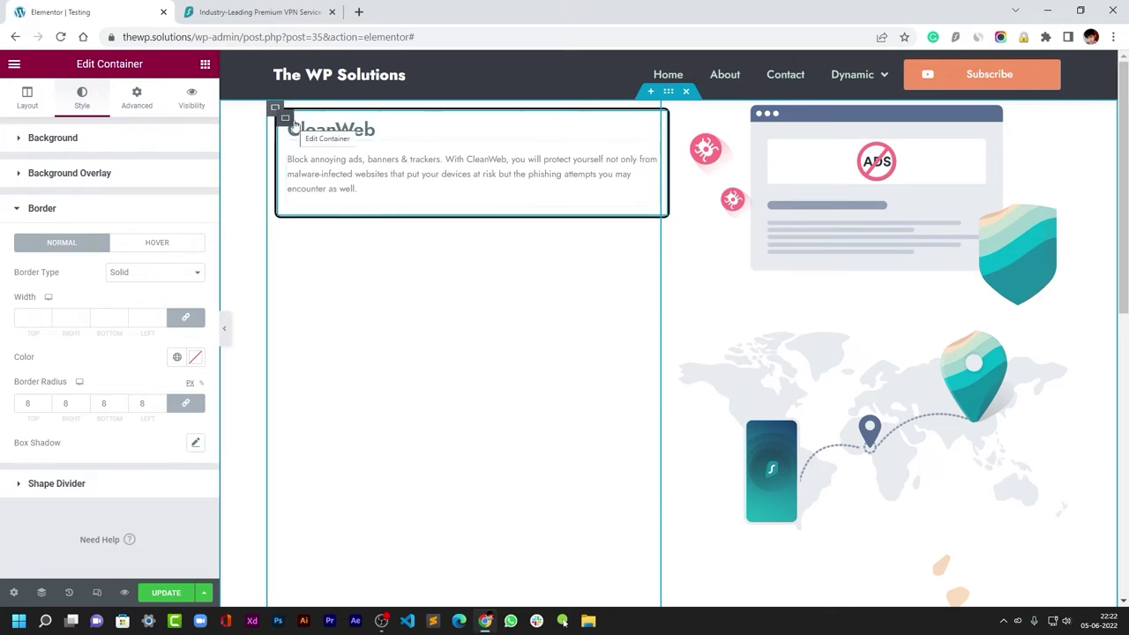
click(160, 316)
click(161, 315)
click(161, 316)
click(160, 316)
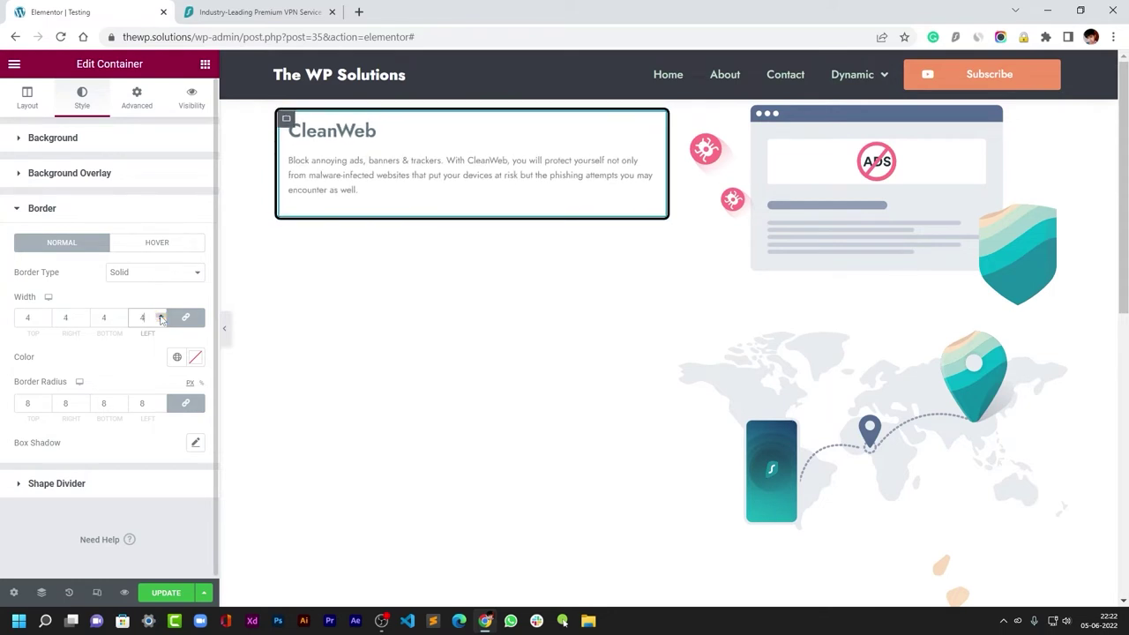
double_click(135, 318)
click(166, 244)
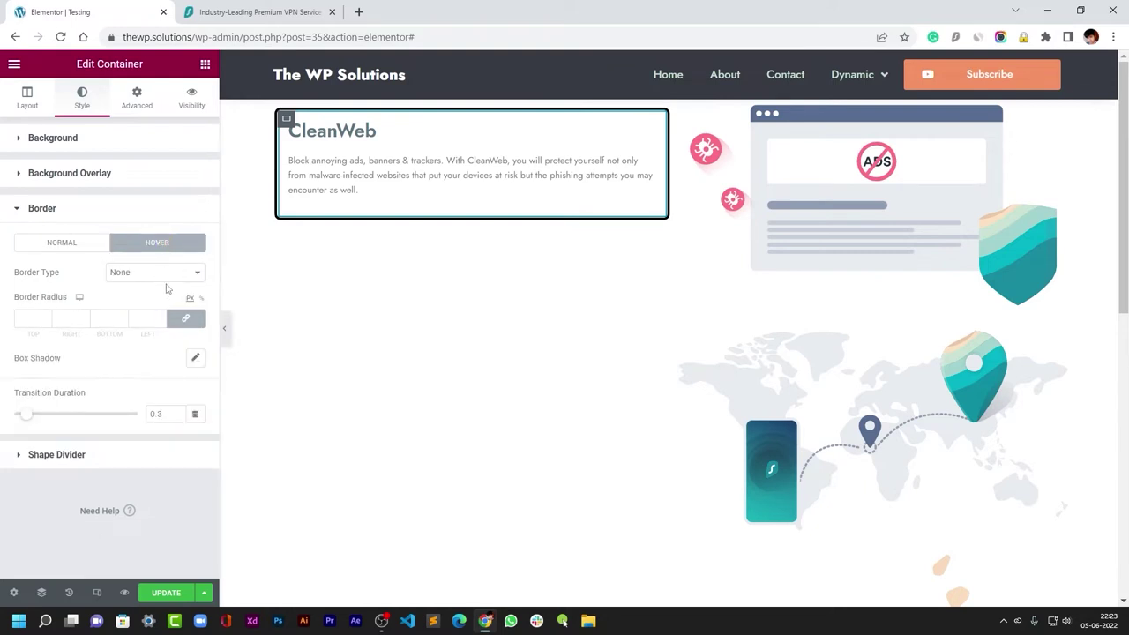
- Set the card's hover border to Solid with width 4, keeping the normal border width at 4
click(161, 272)
click(161, 296)
click(157, 318)
text(3)
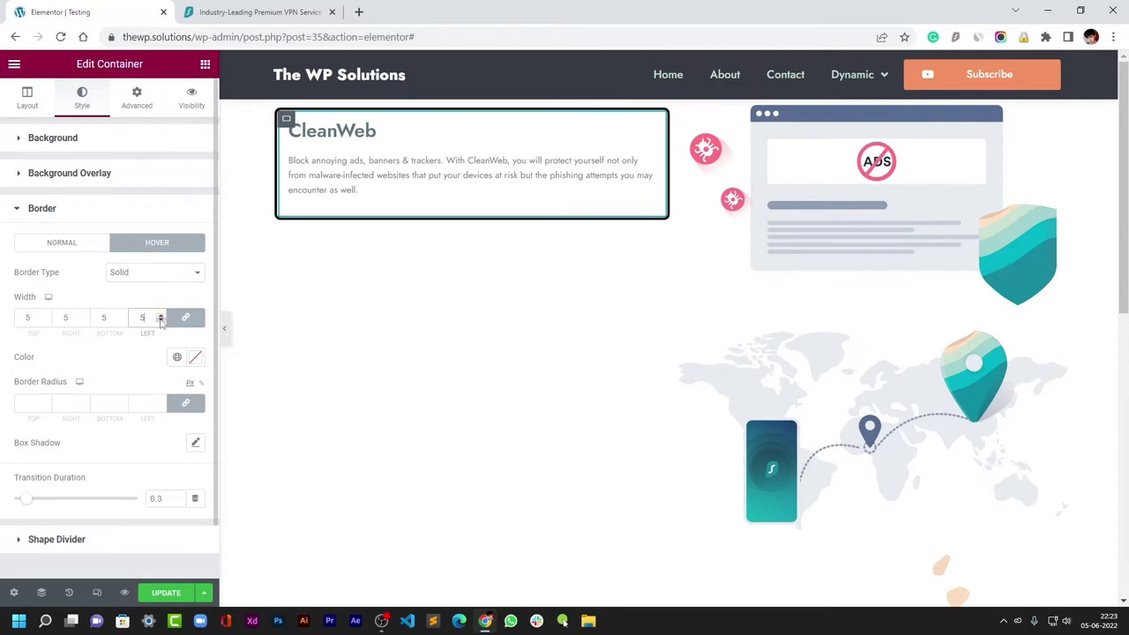
click(76, 243)
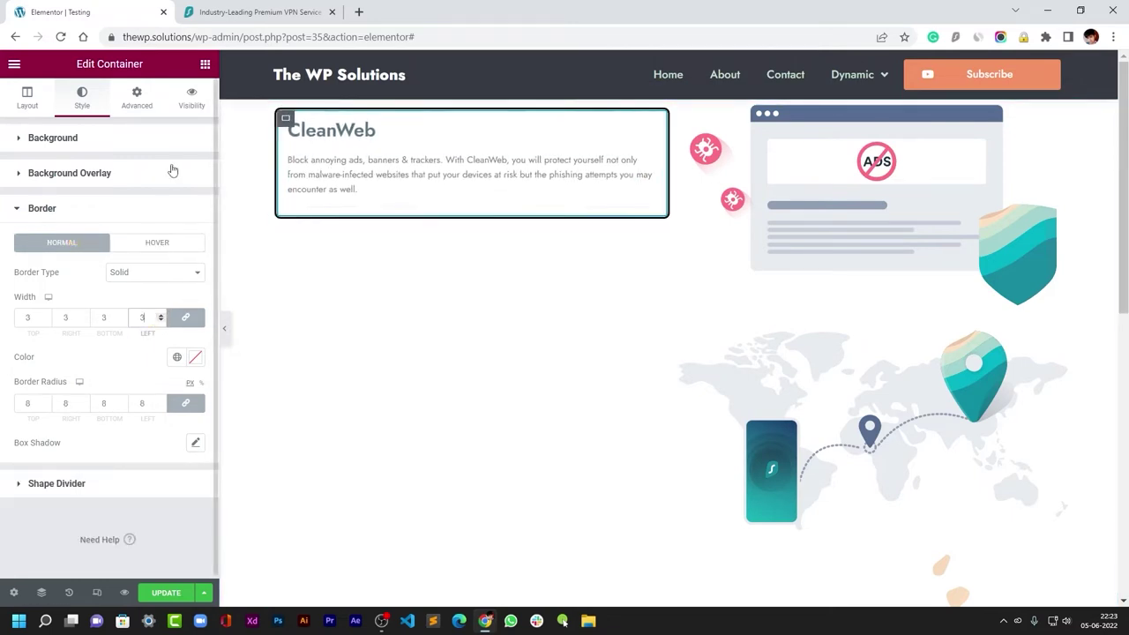
click(163, 314)
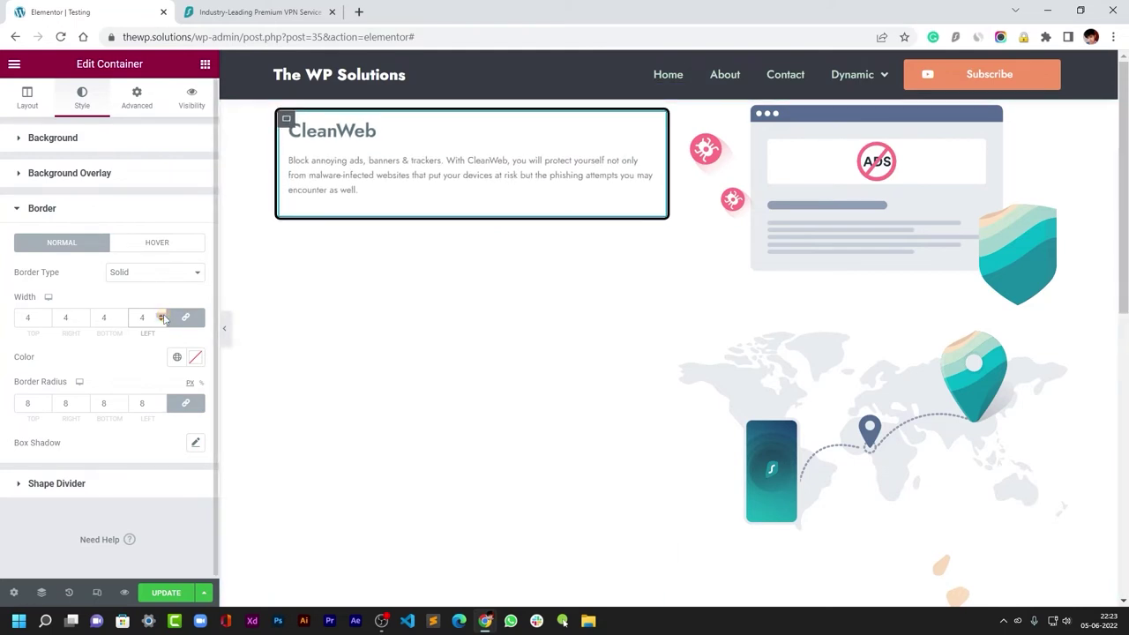
click(160, 314)
click(177, 243)
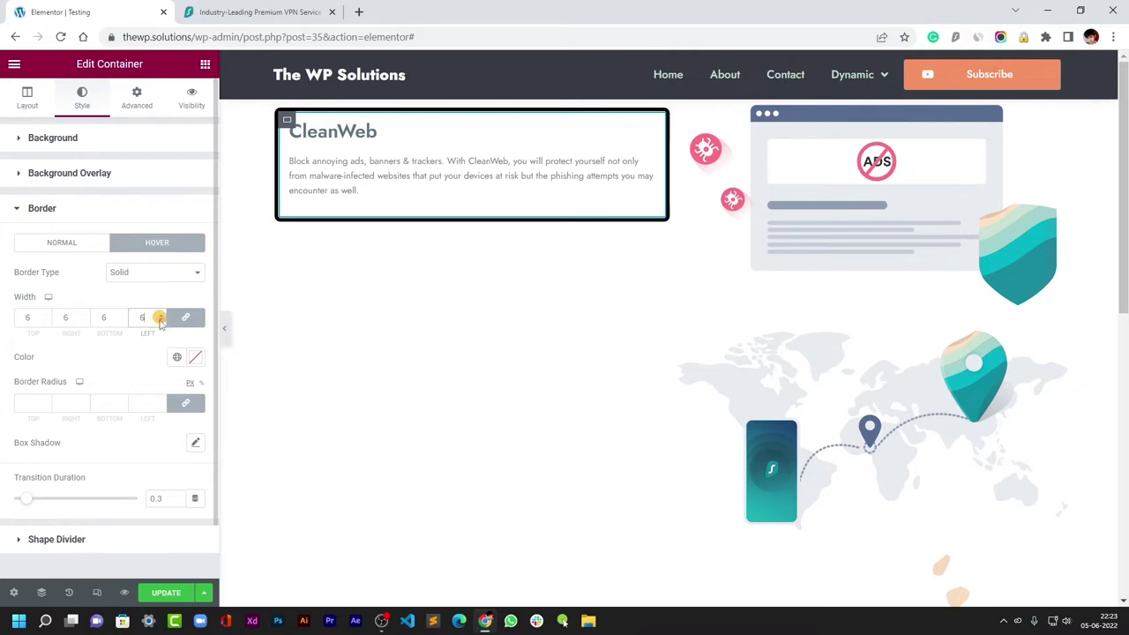
click(88, 244)
click(160, 321)
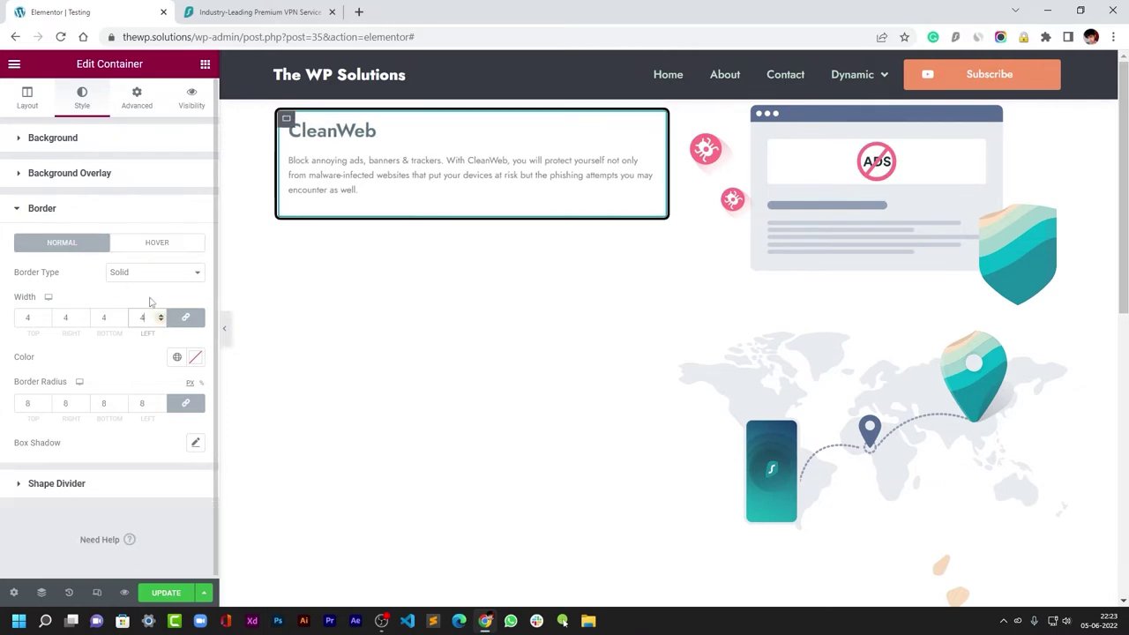
click(163, 243)
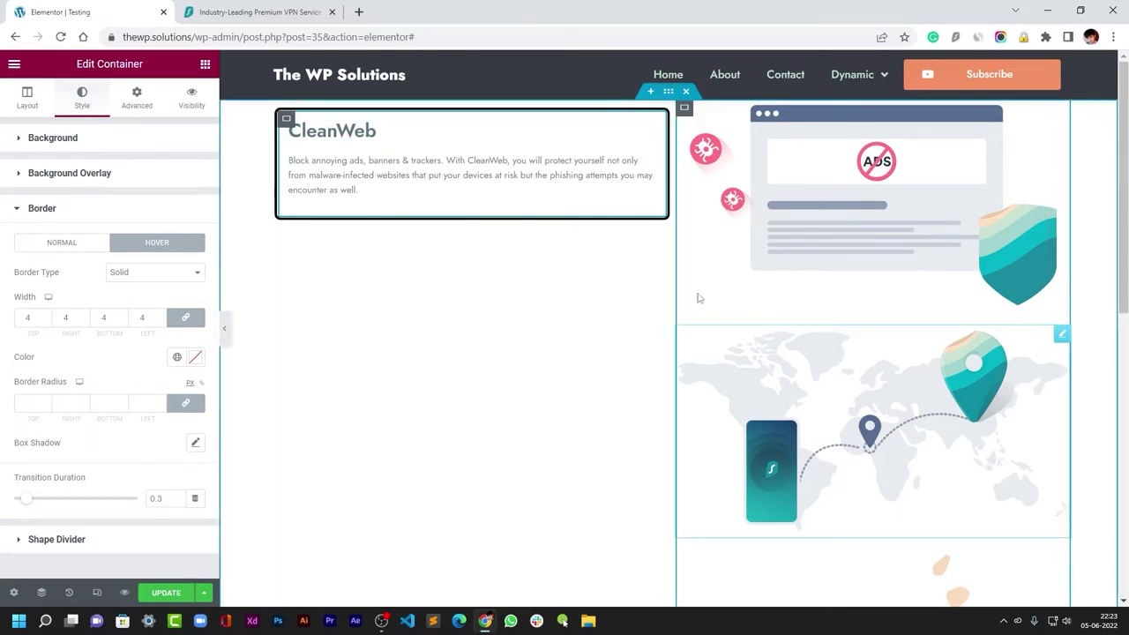
click(33, 245)
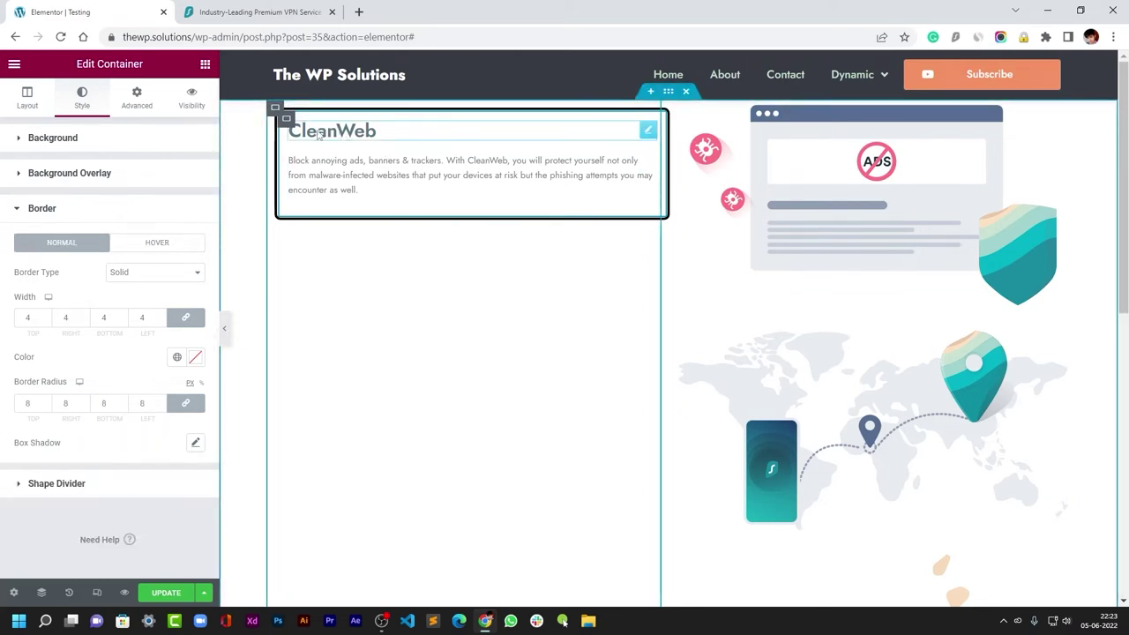
- Set the card's normal border colour to a pale blue
click(198, 357)
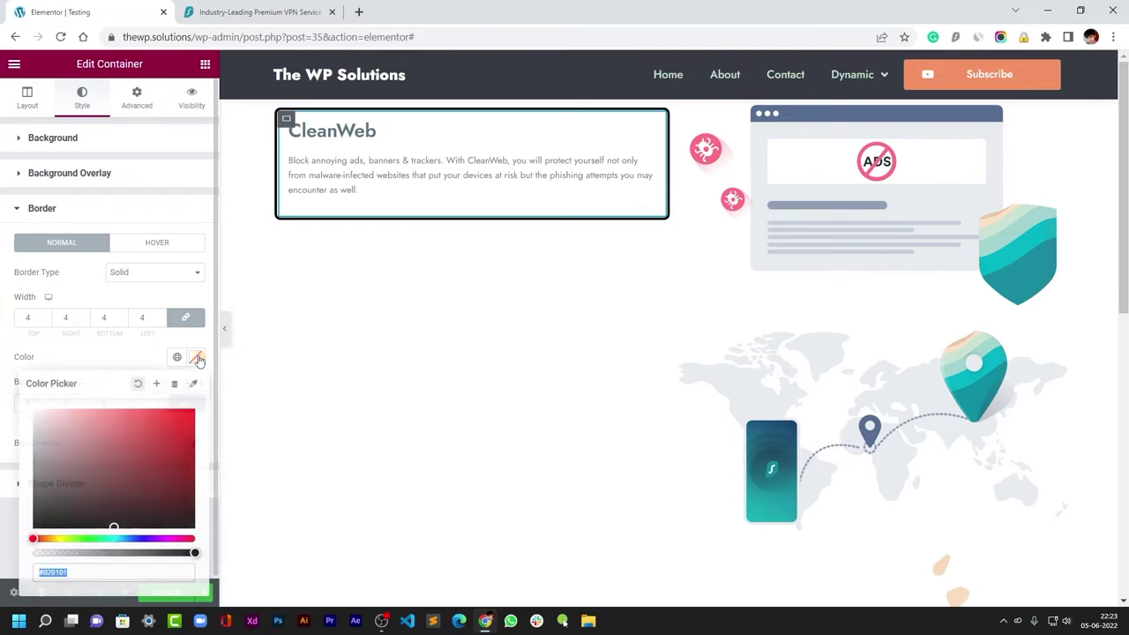
drag(48, 433, 18, 425)
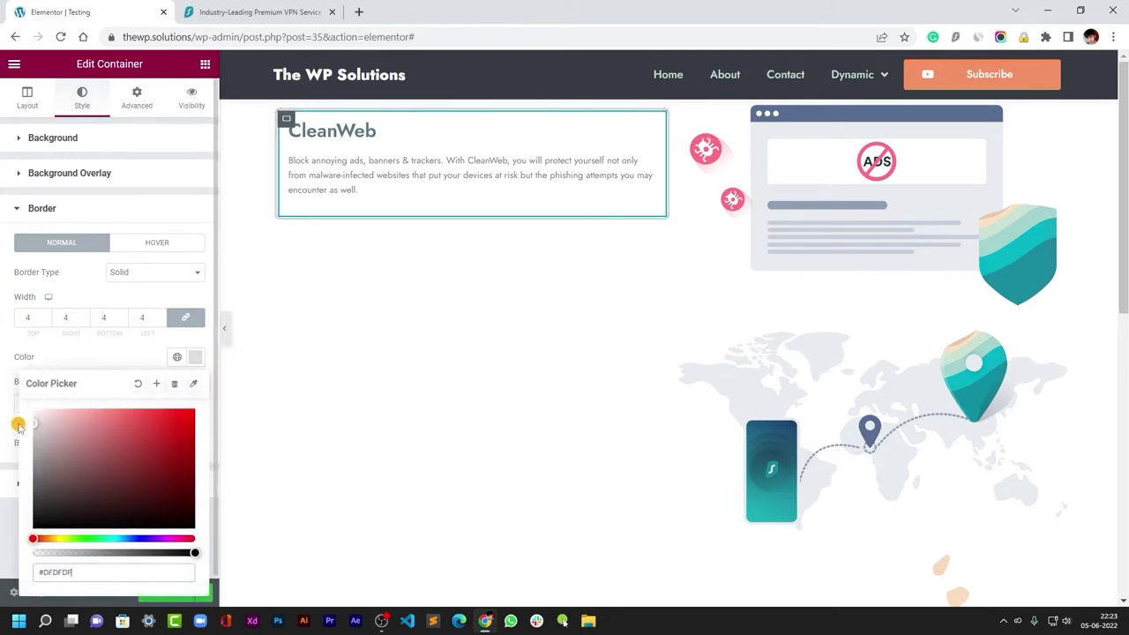
click(193, 383)
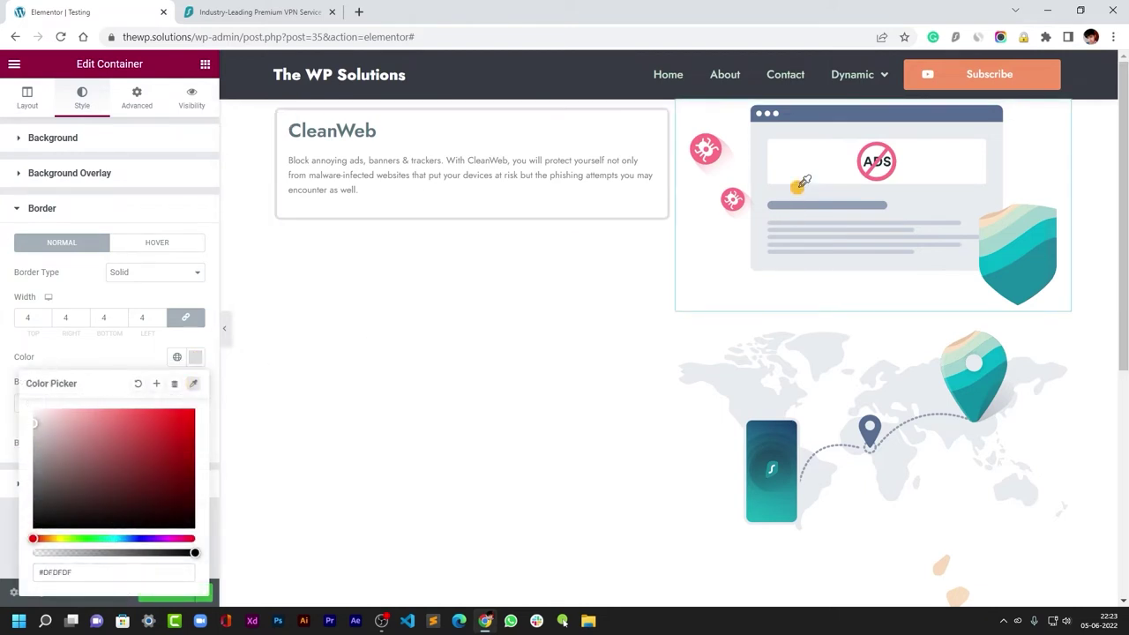
mouse_move(798, 187)
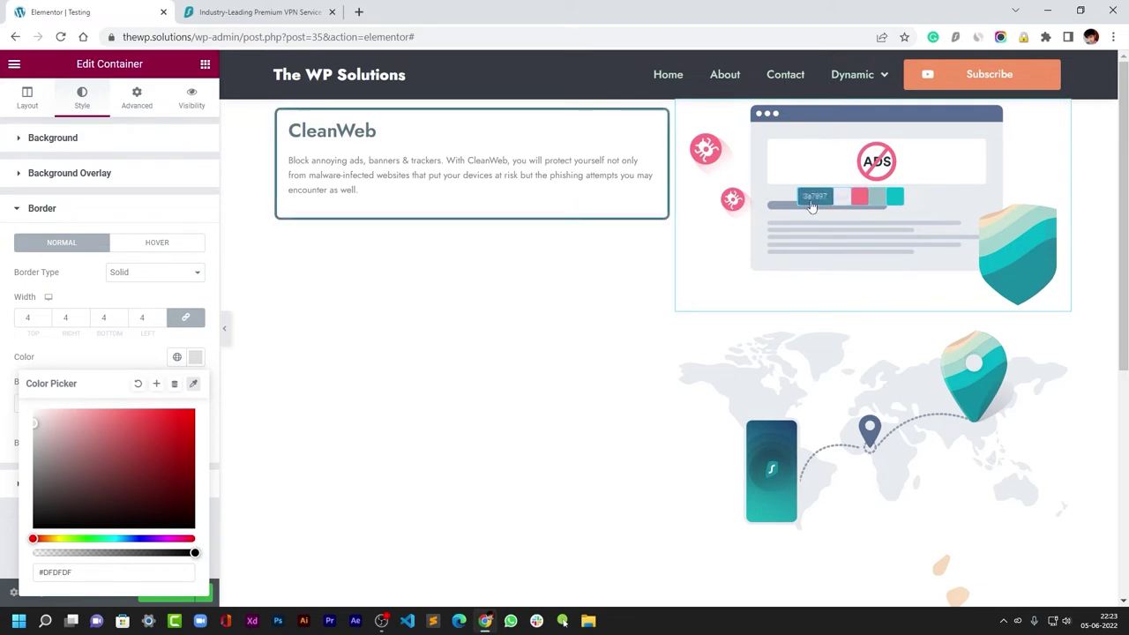
click(806, 196)
drag(121, 458, 70, 430)
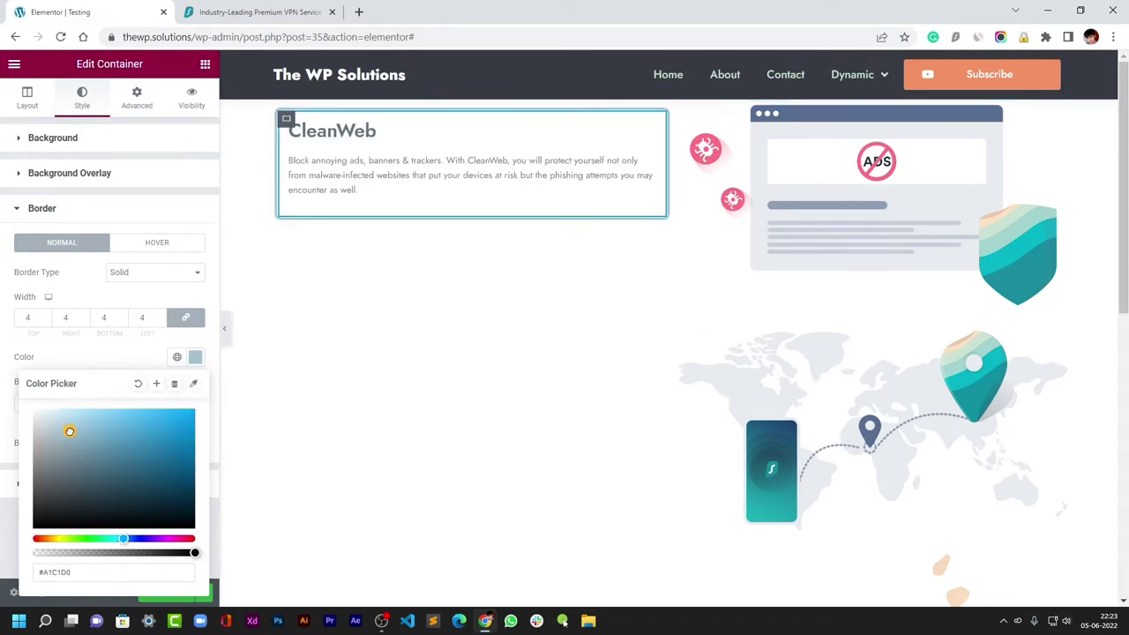
click(108, 356)
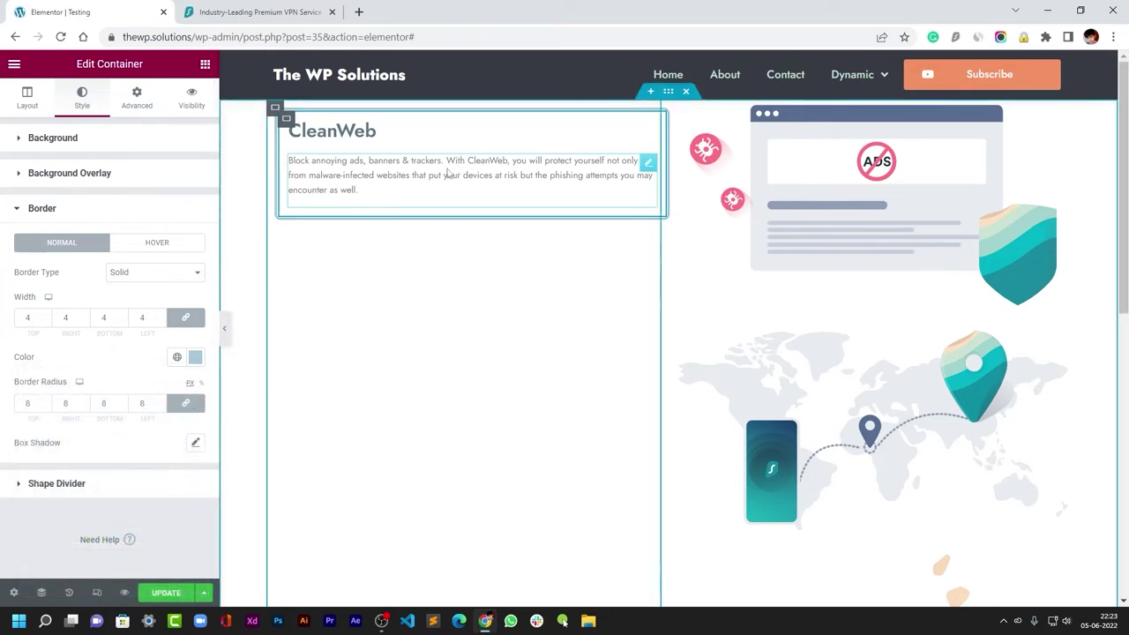
- Sample teal-blue #3A7897 from the page as the card's hover border colour
click(169, 241)
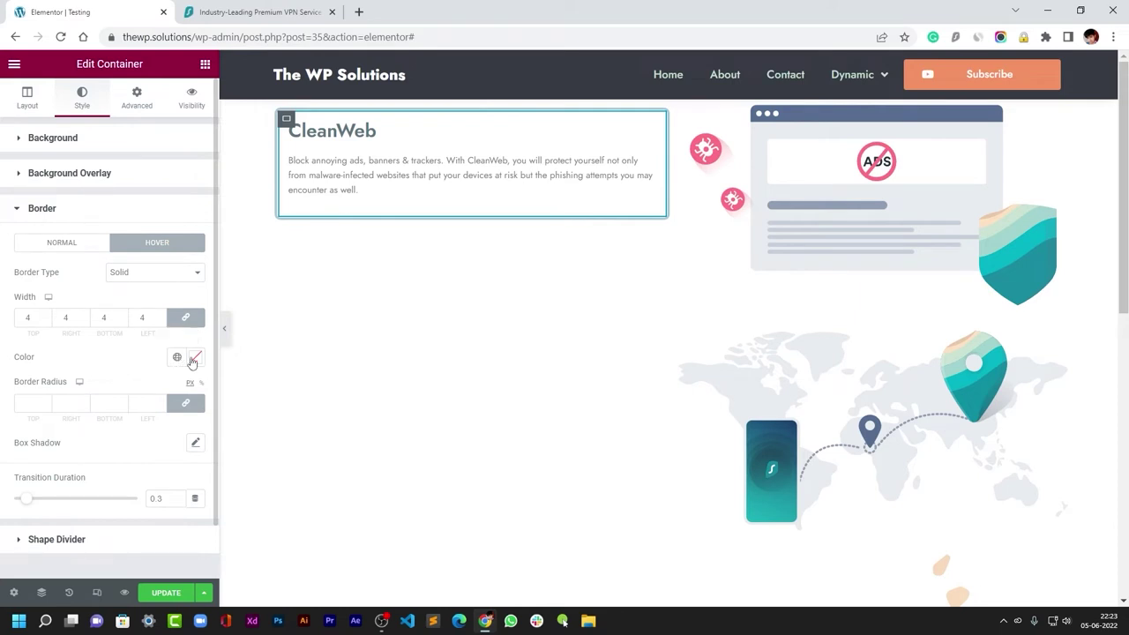
click(195, 357)
click(193, 384)
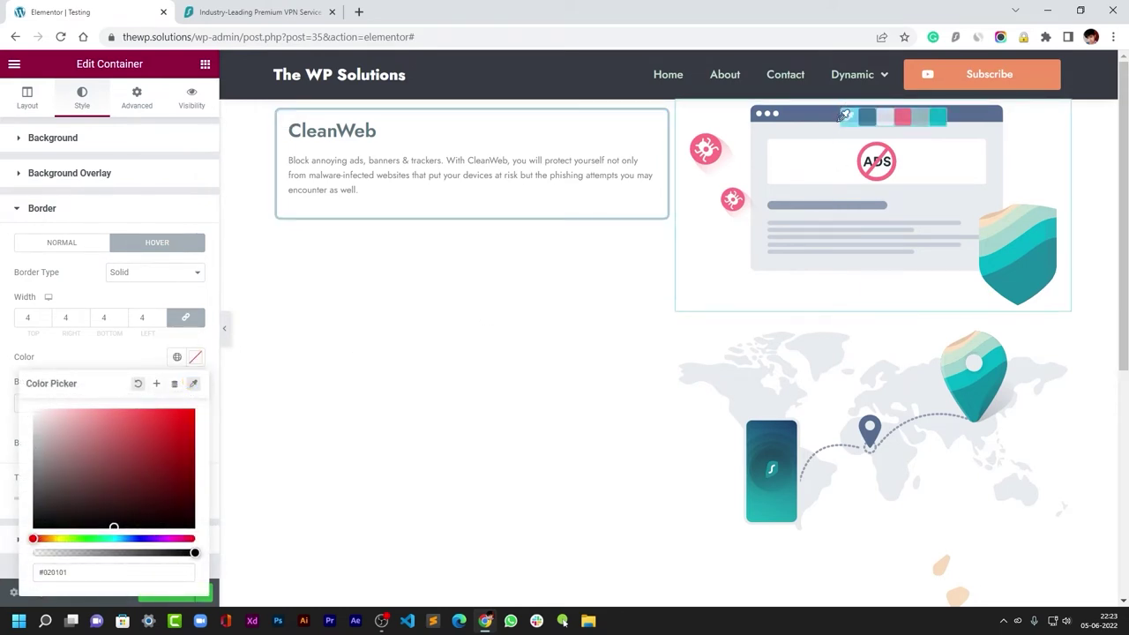
click(849, 113)
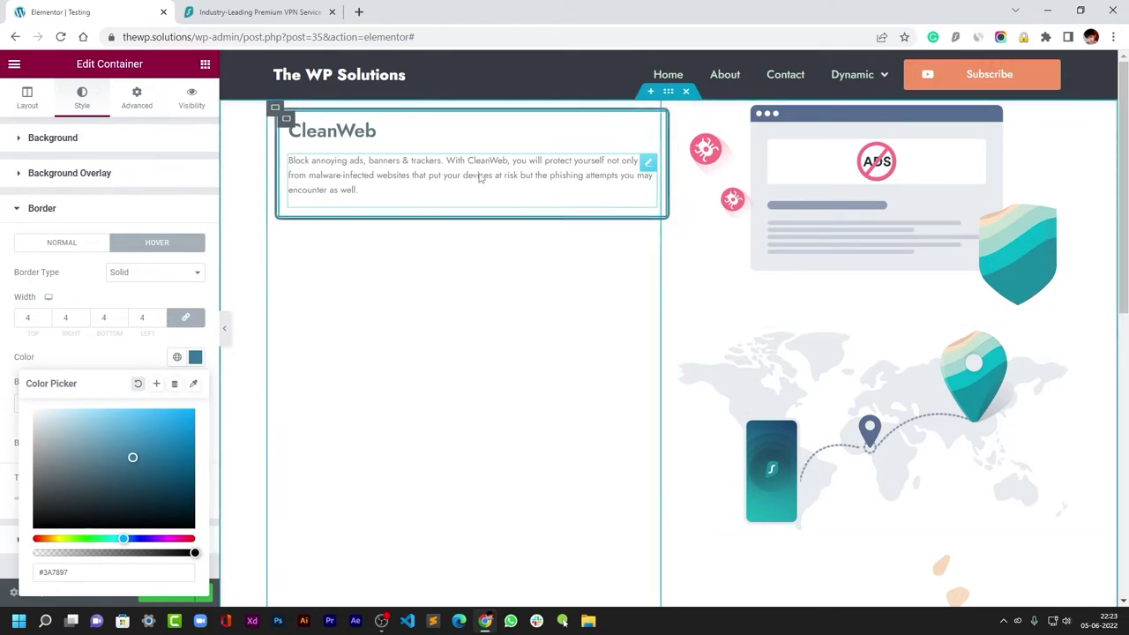
click(156, 292)
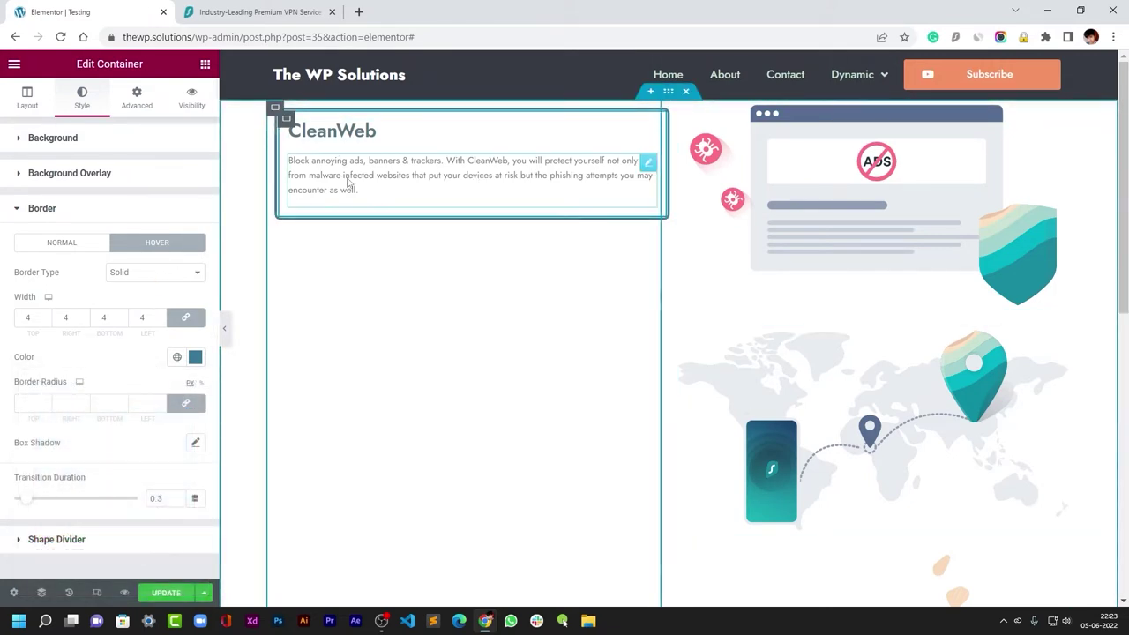
click(356, 132)
click(193, 174)
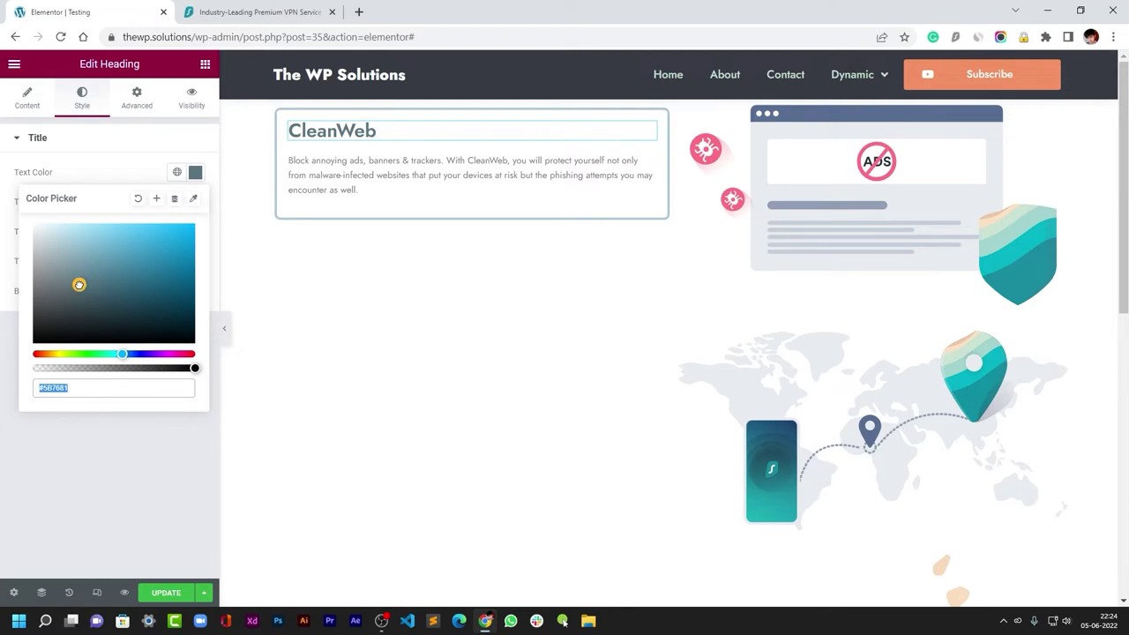
- Lighten the heading to pale grey-blue #A2B4BB and make the paragraph text grey
drag(79, 285, 55, 258)
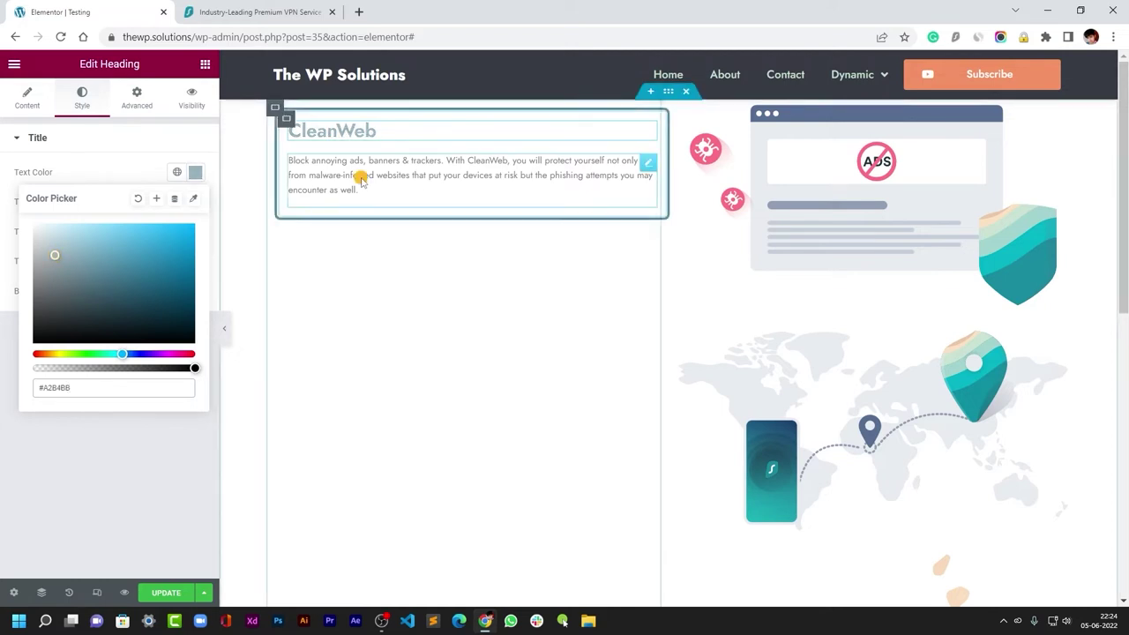
click(360, 177)
click(82, 97)
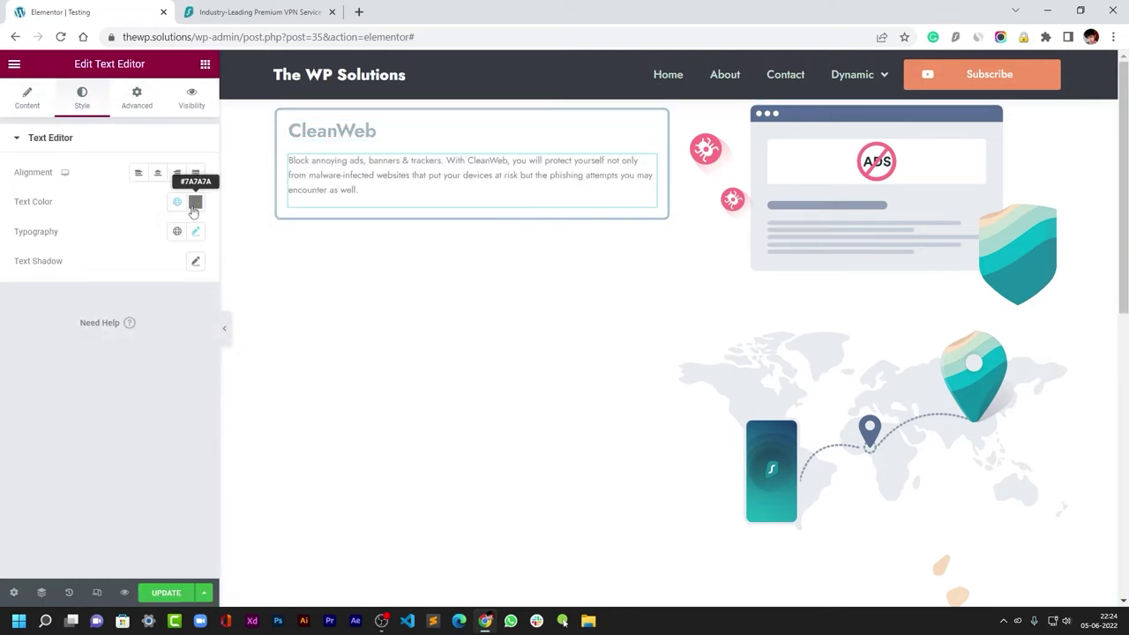
click(195, 202)
drag(83, 268, 4, 309)
click(106, 485)
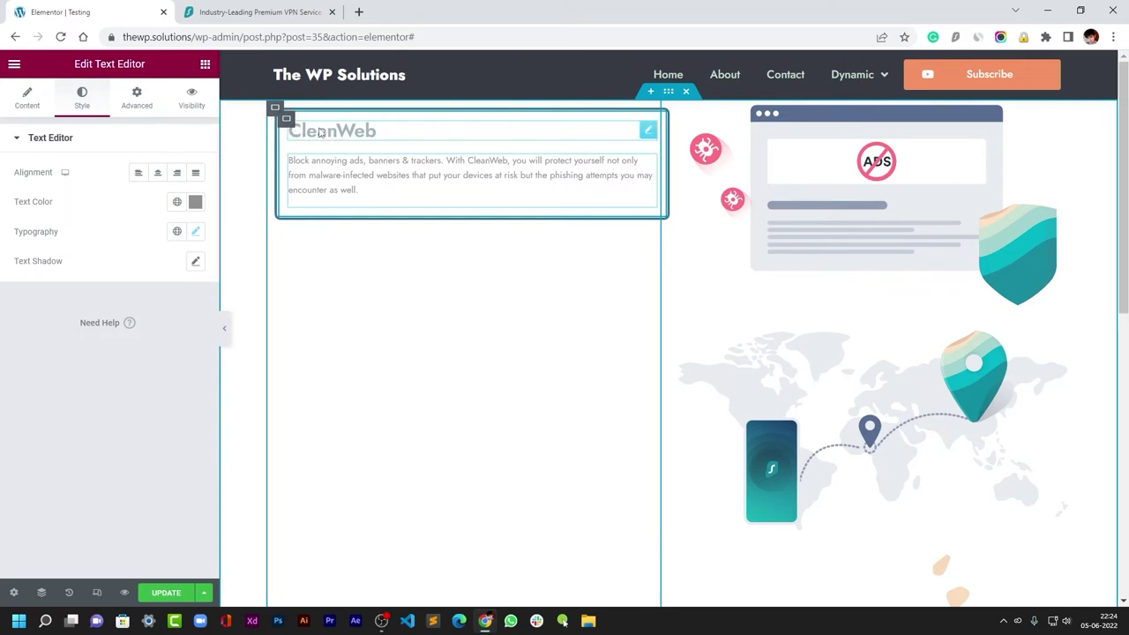
- Fine-tune the paragraph text colour to mid grey #736767, then reselect the CleanWeb card
click(198, 202)
drag(43, 350, 15, 351)
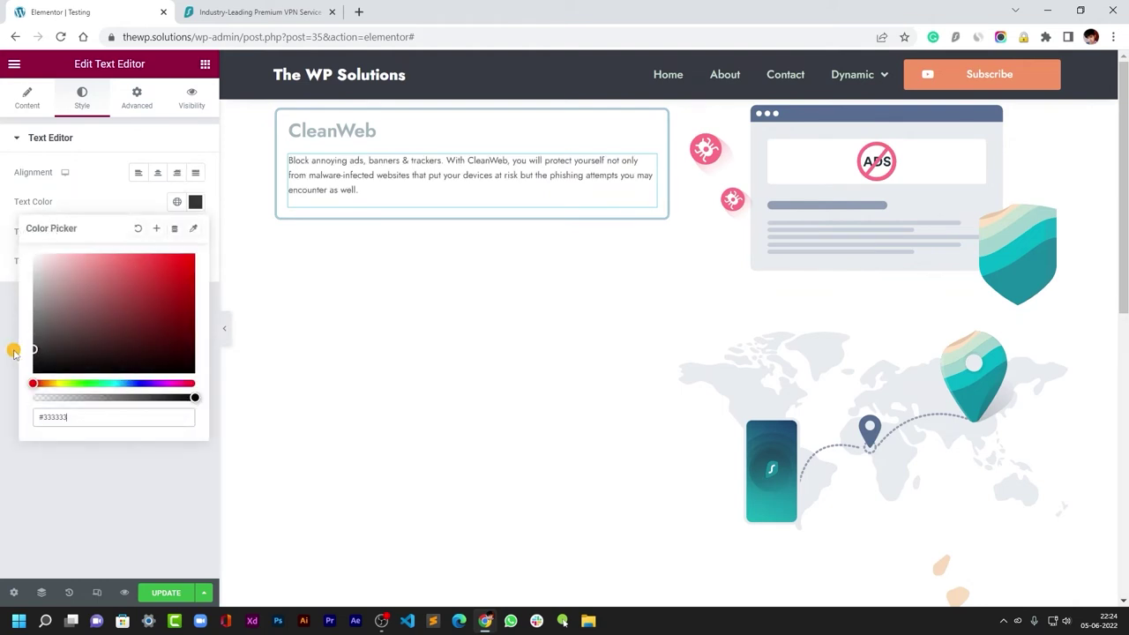
drag(78, 419, 7, 415)
key(BackSpace)
key(ctrl+z)
click(72, 458)
click(195, 202)
text(#A3A3A3)
drag(48, 321, 33, 306)
click(134, 531)
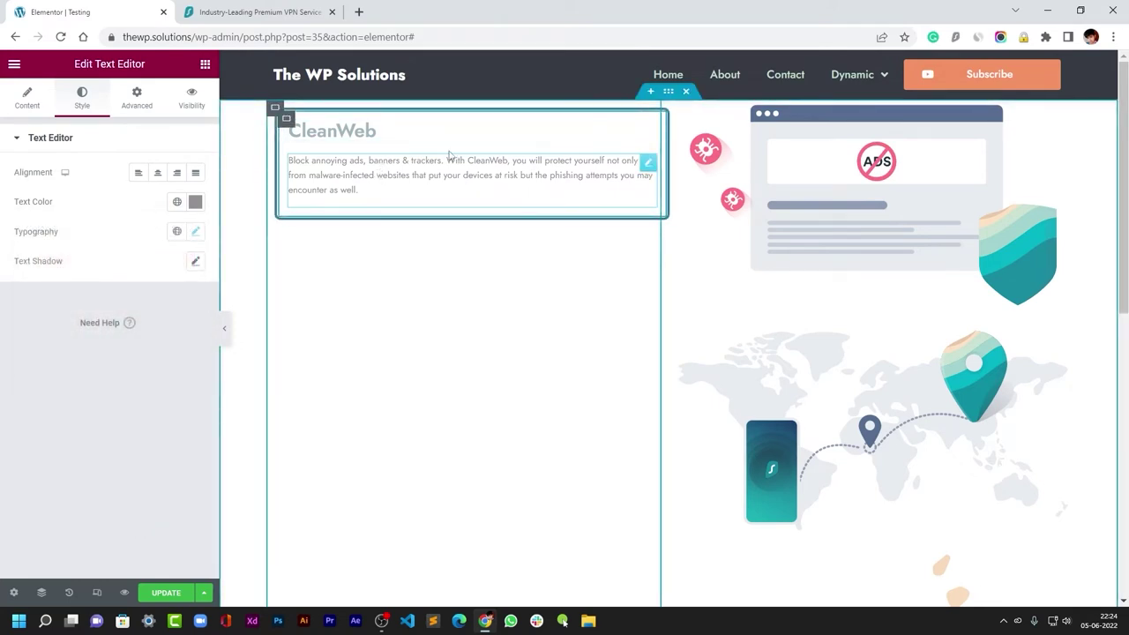
click(286, 118)
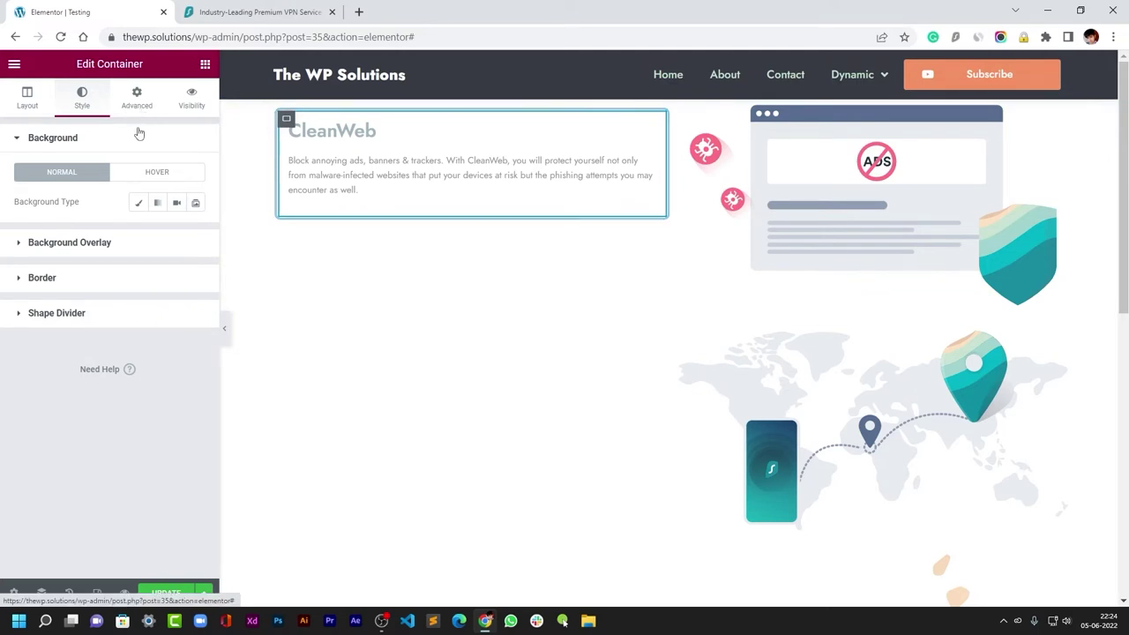
click(137, 97)
- Start the card's Custom CSS with 'selector:hover h2 {' and confirm the heading uses an H2 tag
scroll(117, 442, down, 3)
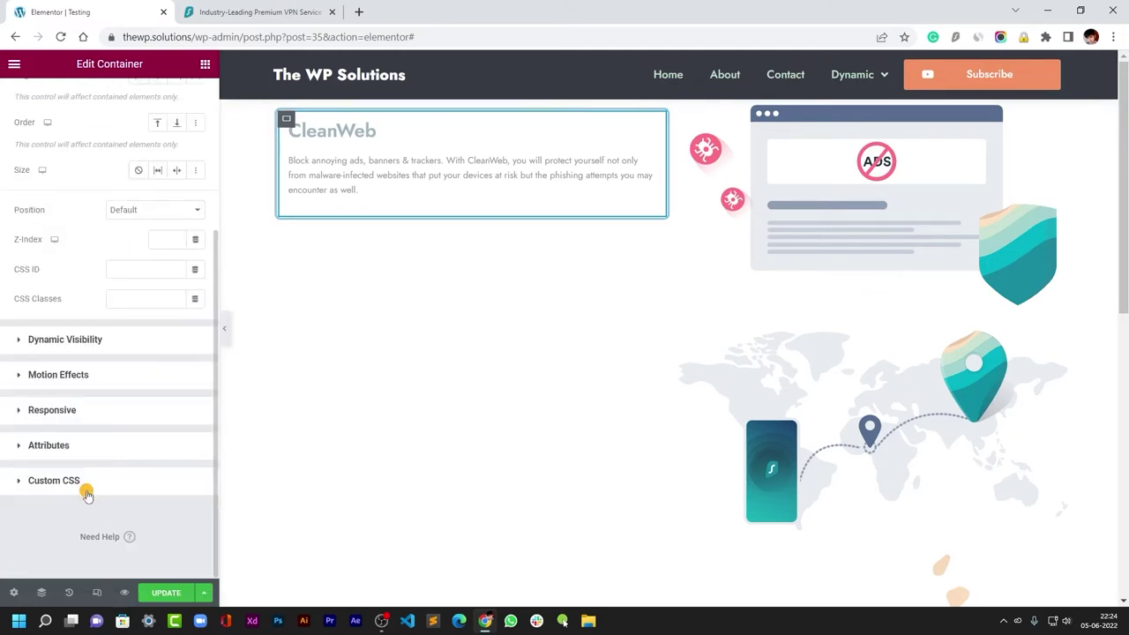
click(85, 486)
text(selector:hover h2 {)
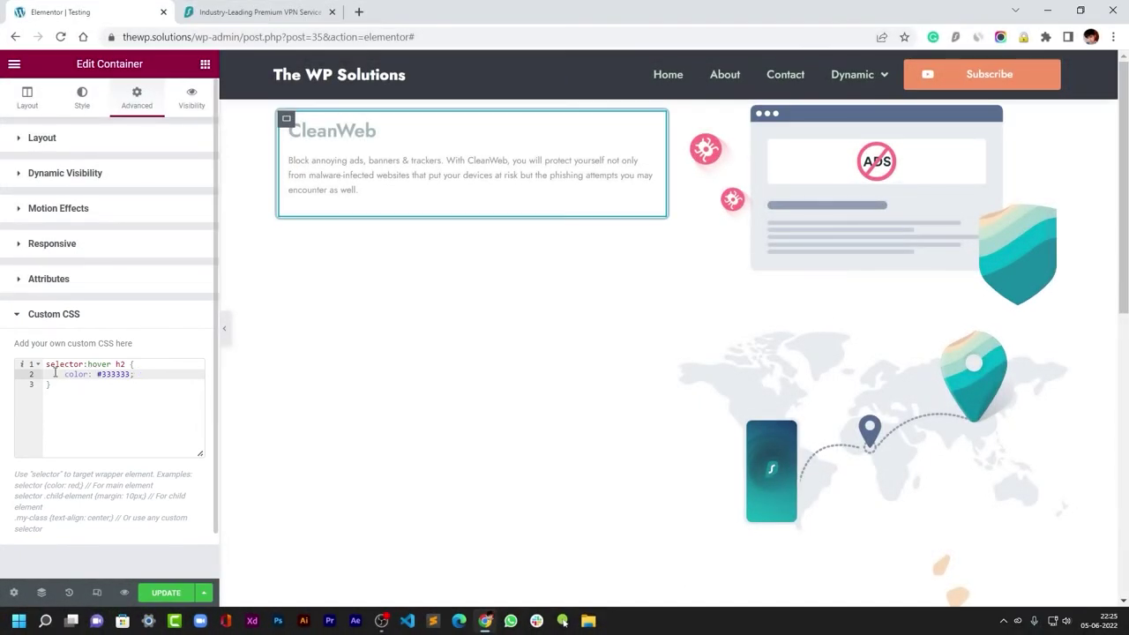
click(119, 364)
click(165, 374)
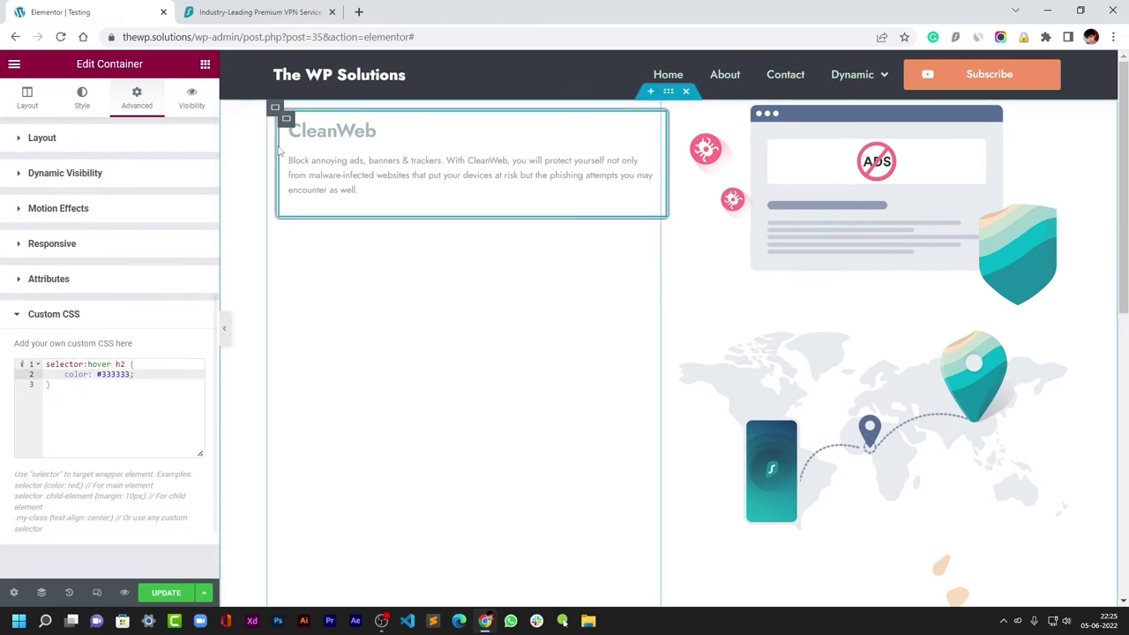
click(379, 141)
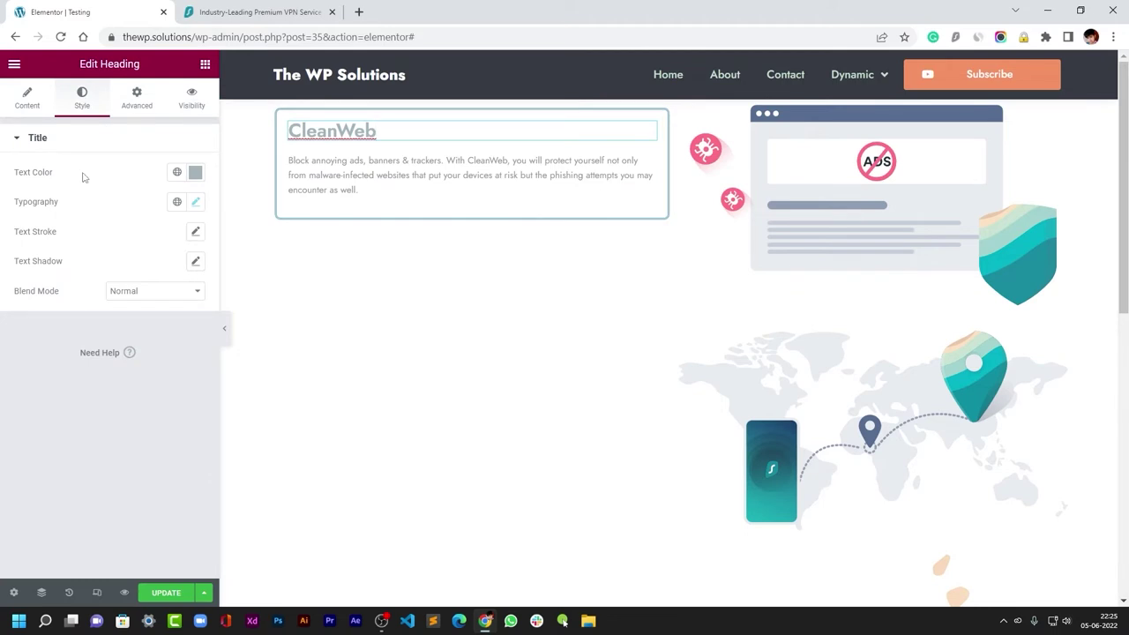
click(27, 97)
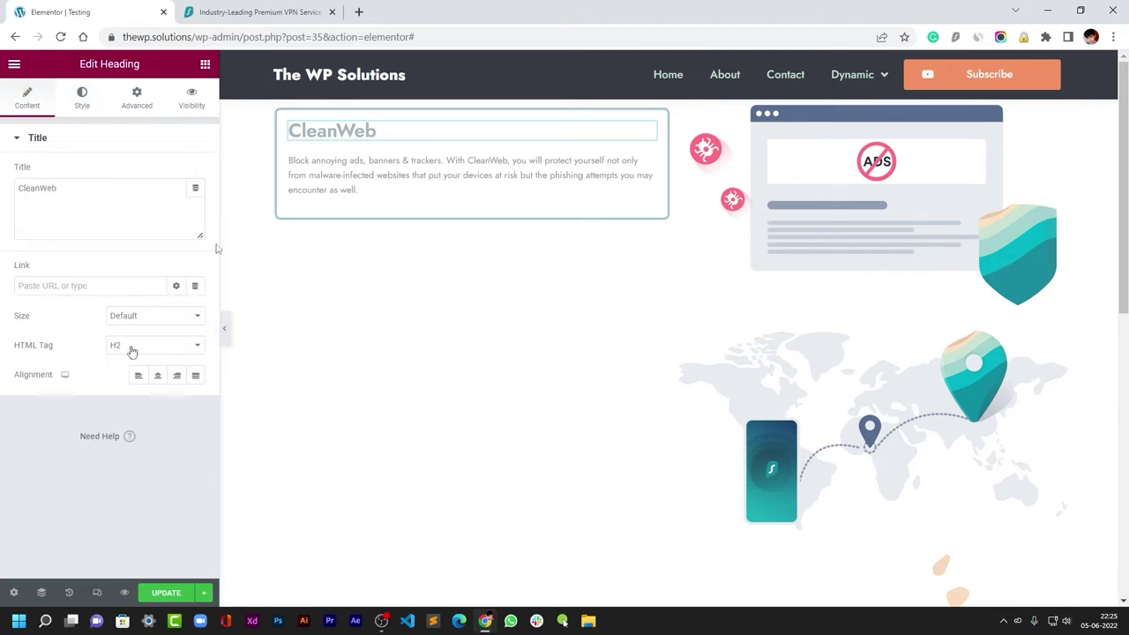
click(286, 118)
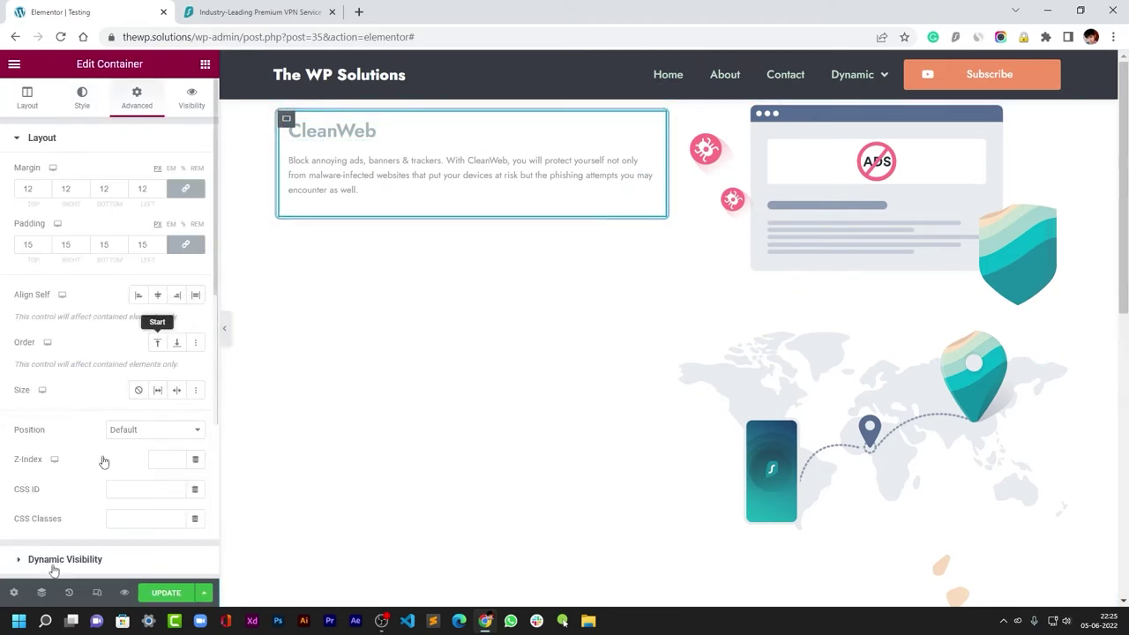
scroll(80, 494, down, 3)
click(71, 490)
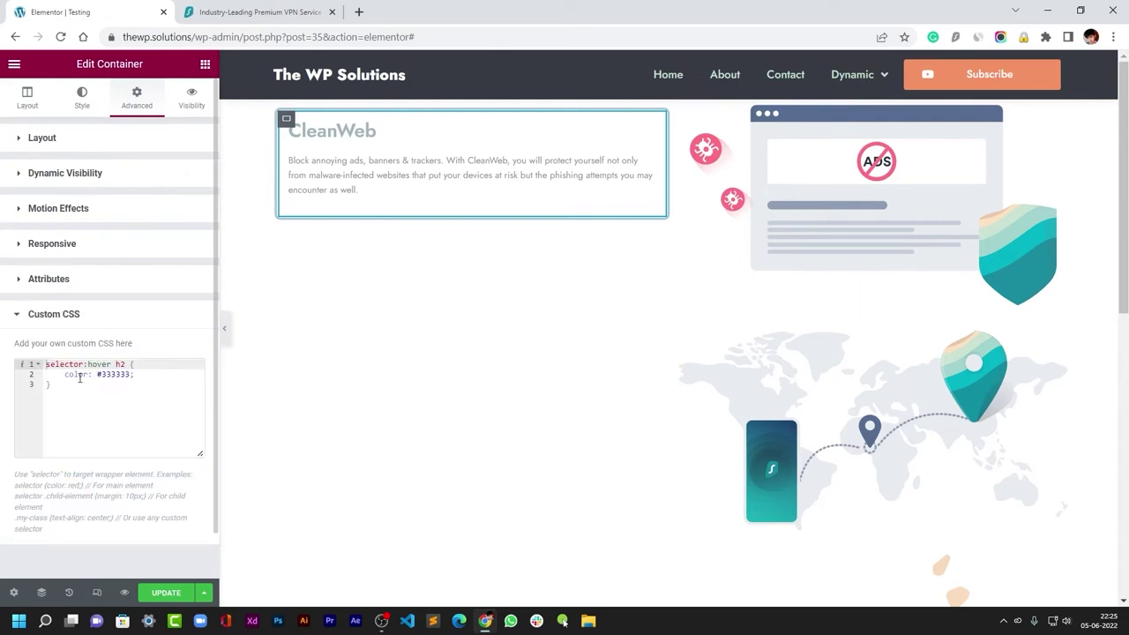
- Clean up the #333333 colour line and add ', selector:hover p' after h2
click(113, 374)
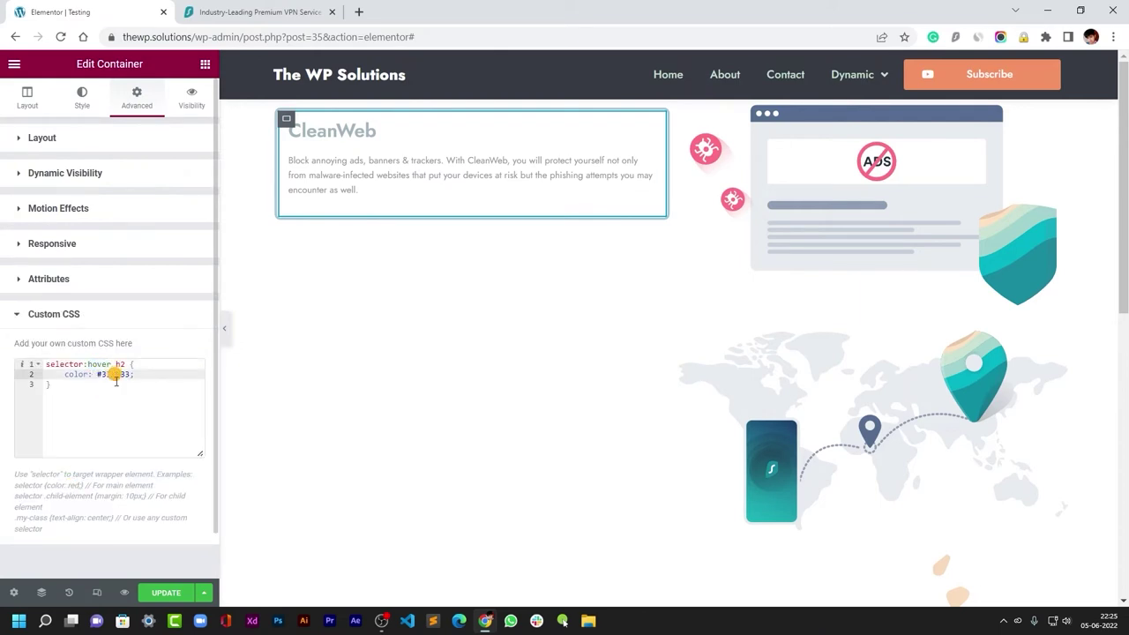
click(127, 364)
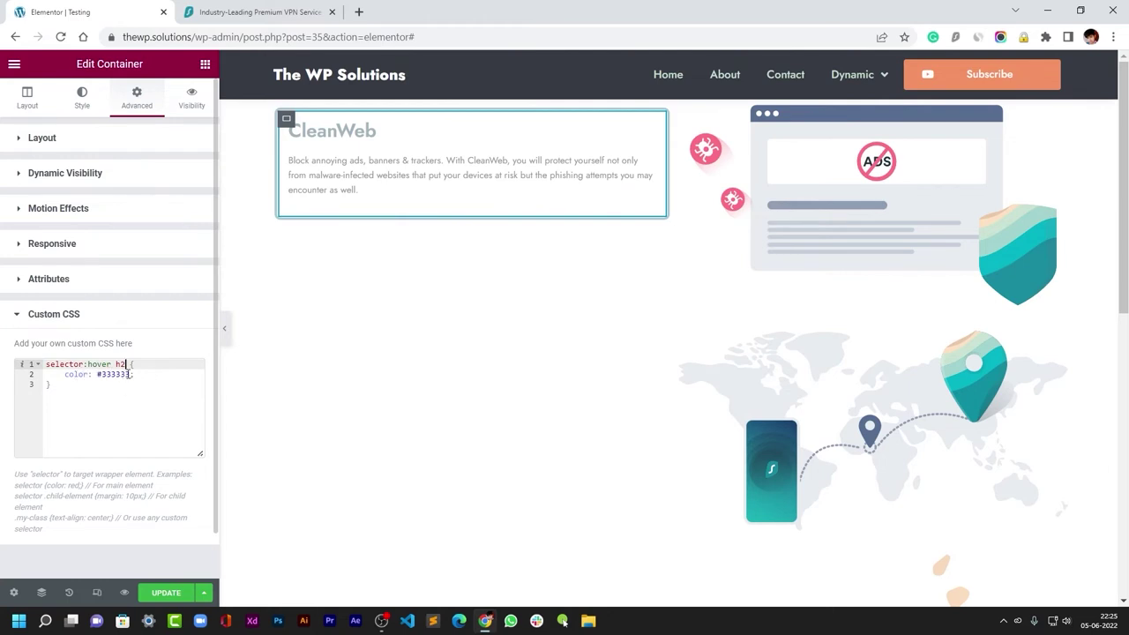
click(128, 375)
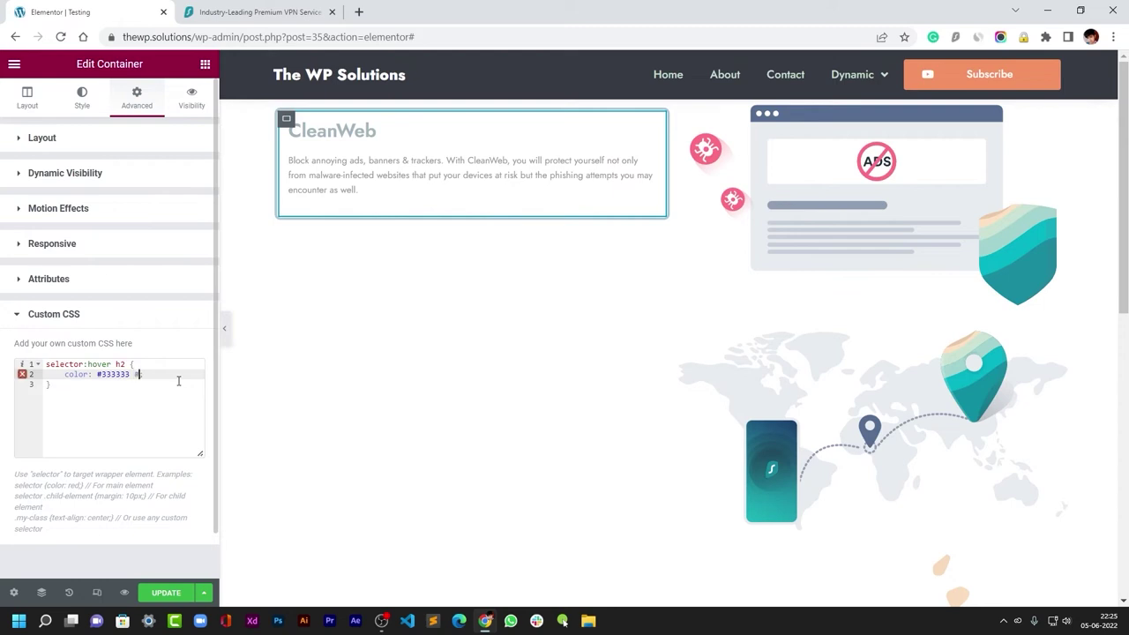
key(BackSpace)
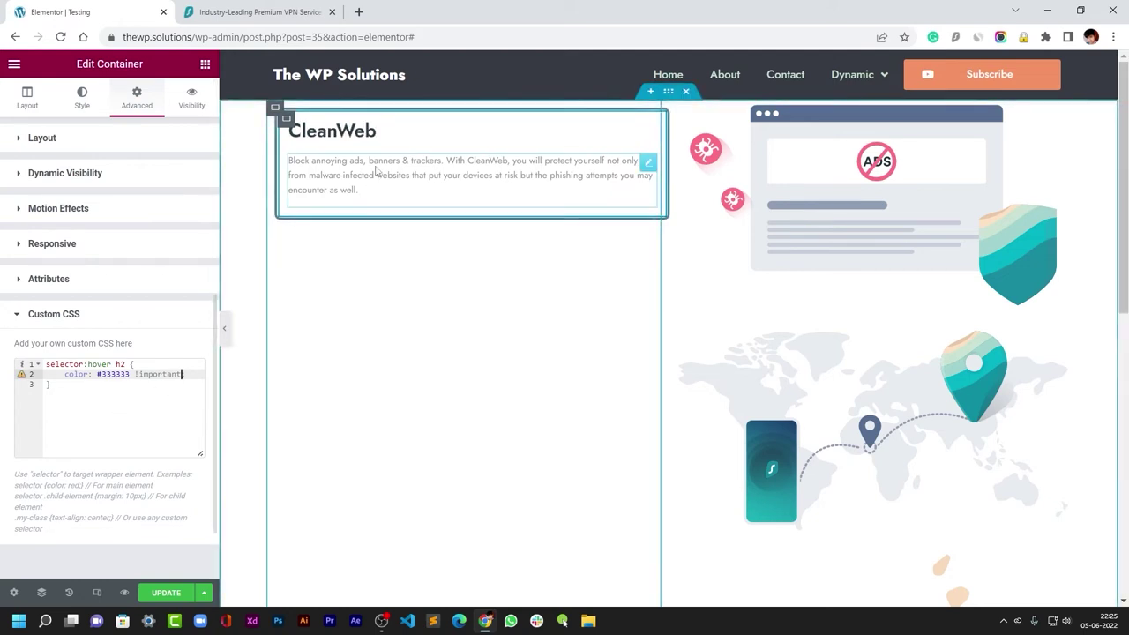
click(125, 364)
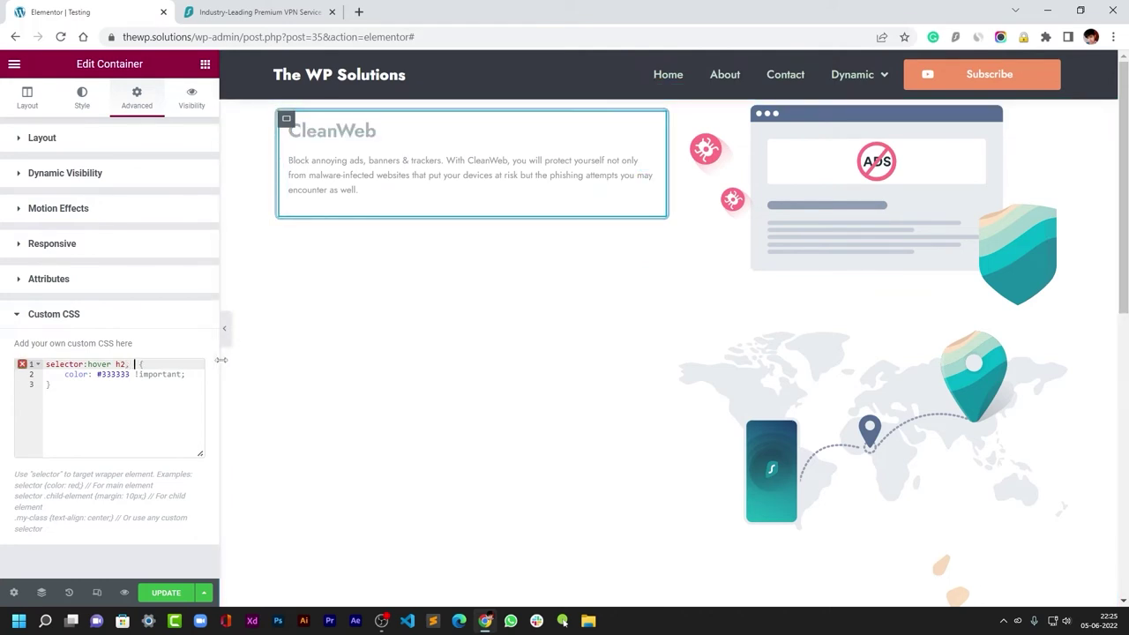
text(, selector:hover p)
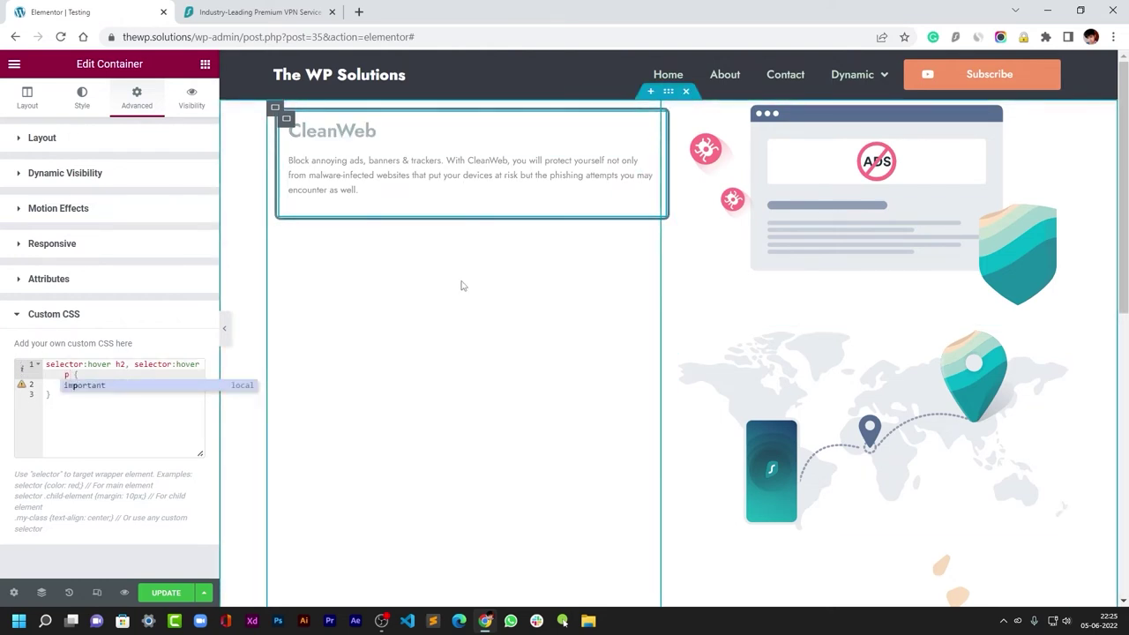
- Duplicate the CleanWeb card twice to make three stacked cards
right_click(286, 120)
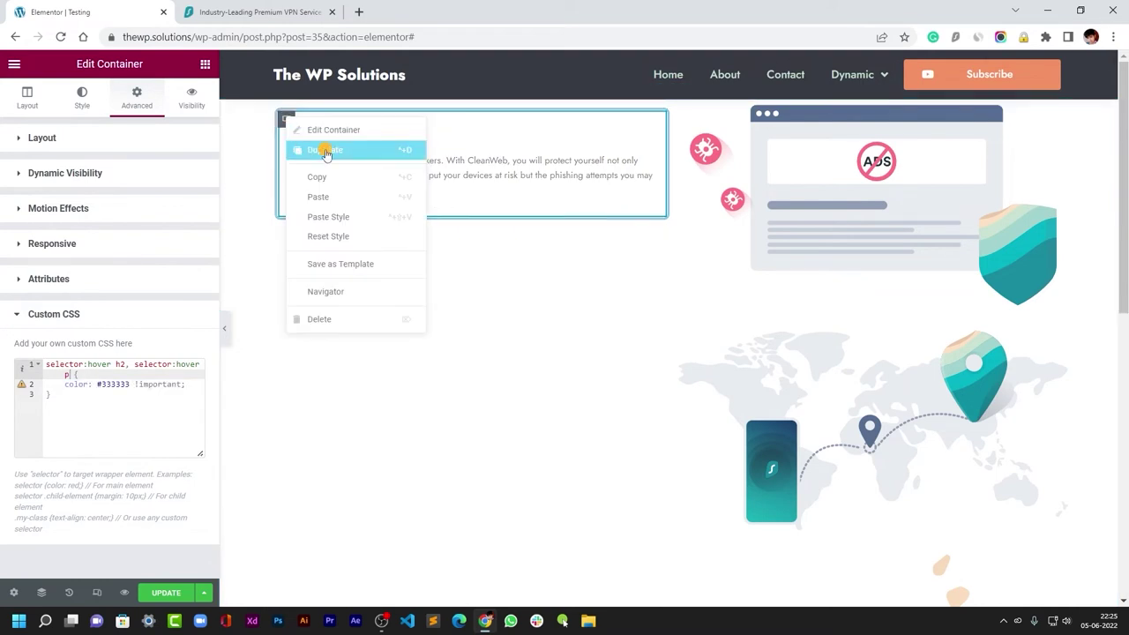
click(325, 152)
right_click(288, 267)
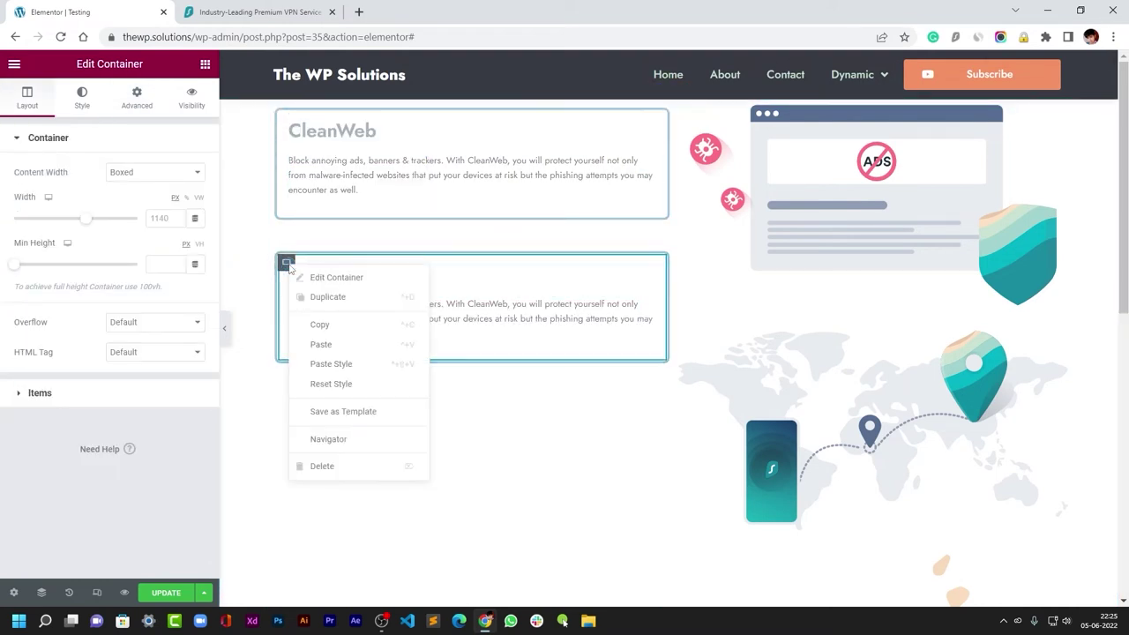
click(319, 300)
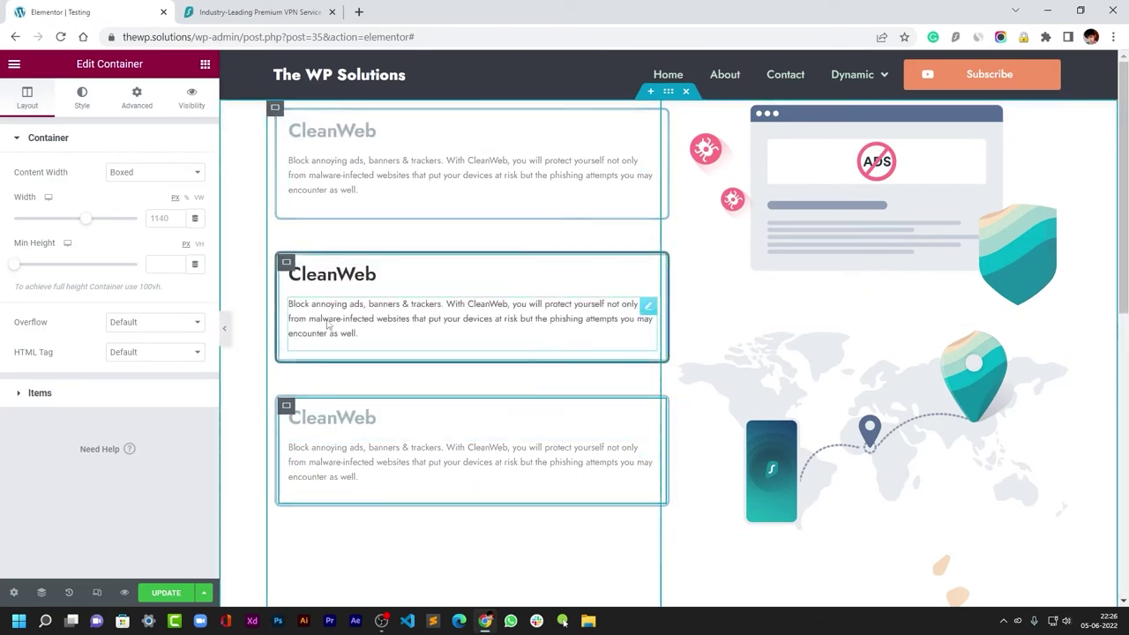
- Unlink the first card's margins and set its right and bottom margins to 0
click(285, 118)
click(137, 97)
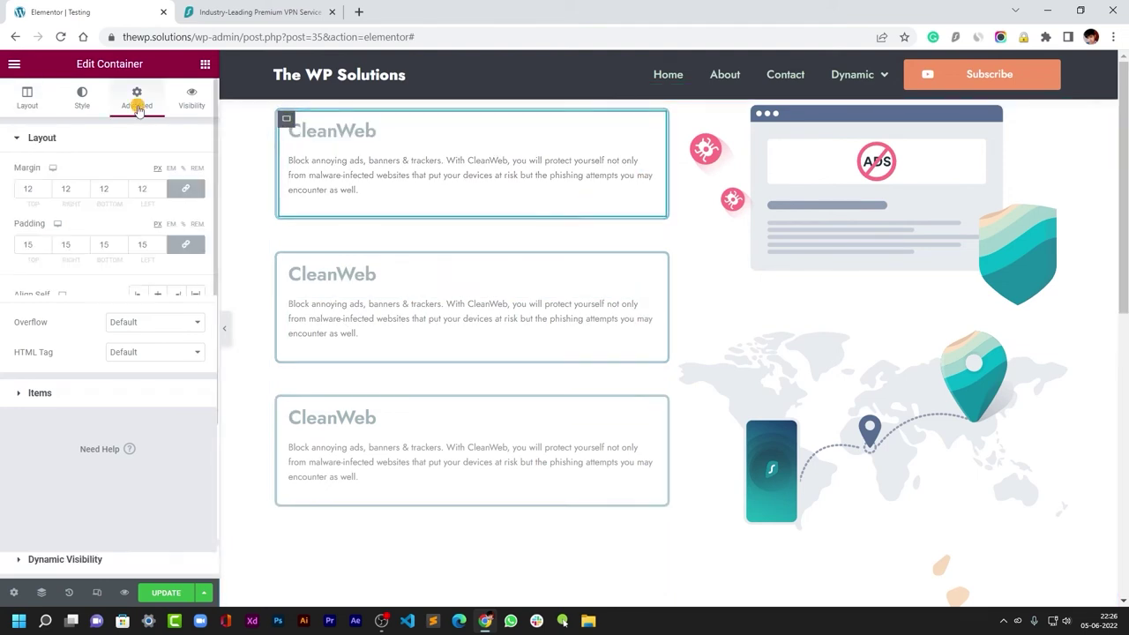
click(185, 189)
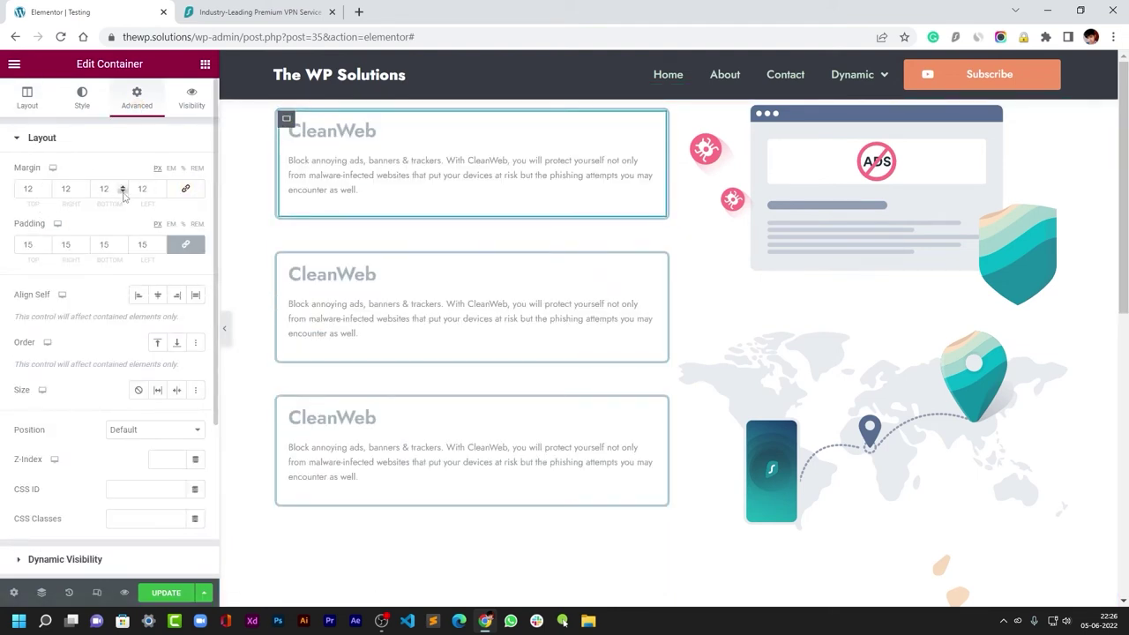
click(122, 192)
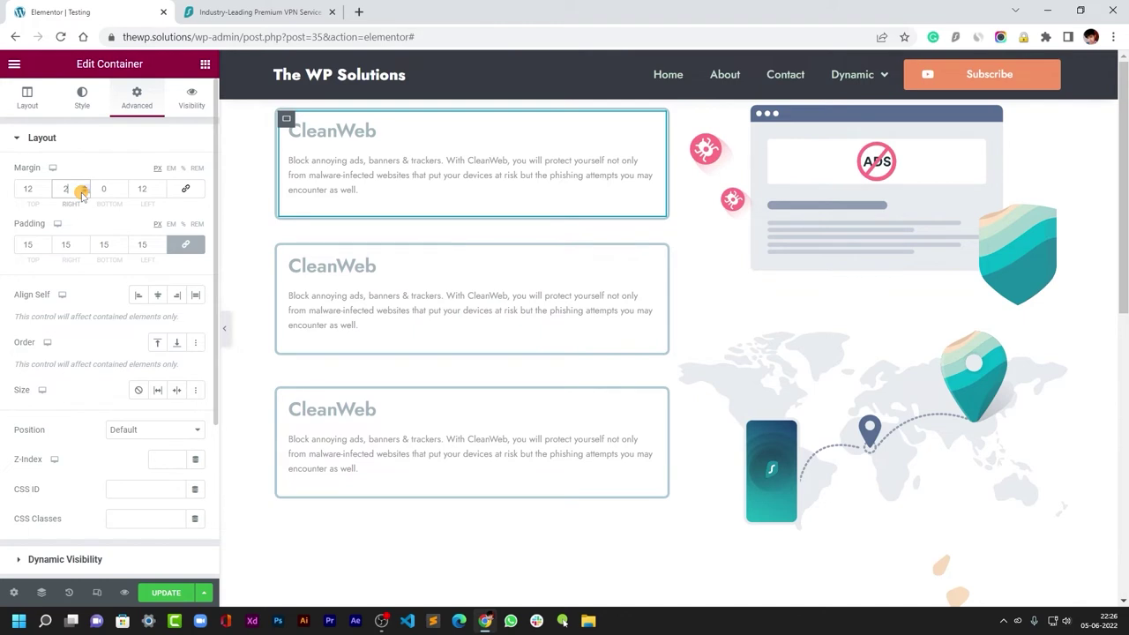
- Copy the first card and paste its style onto the second card
right_click(286, 117)
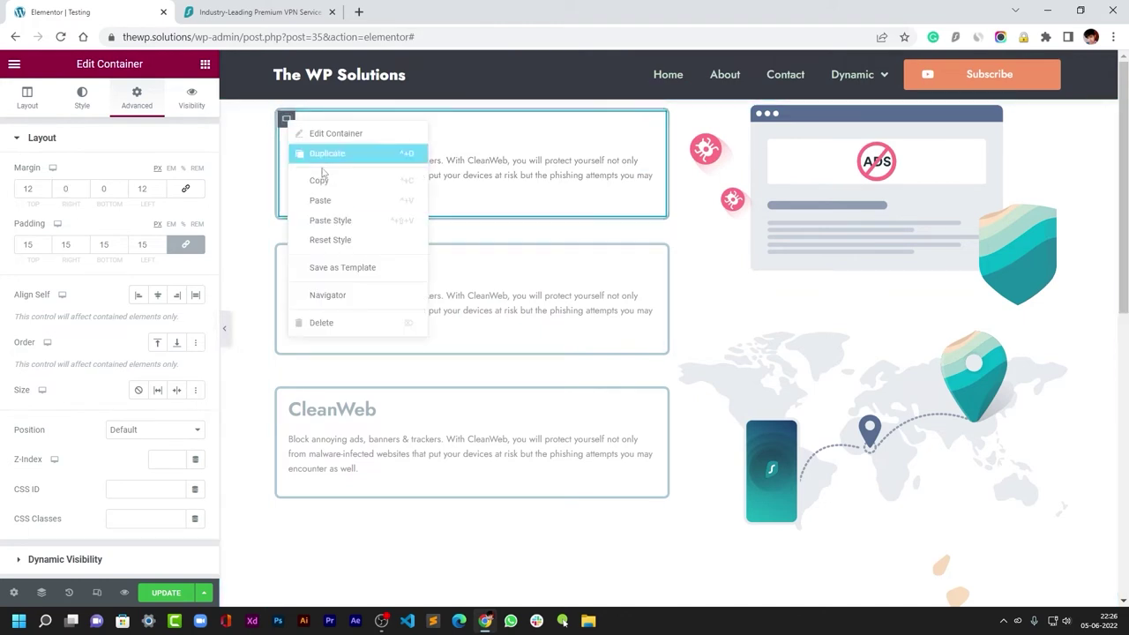
click(325, 173)
right_click(286, 253)
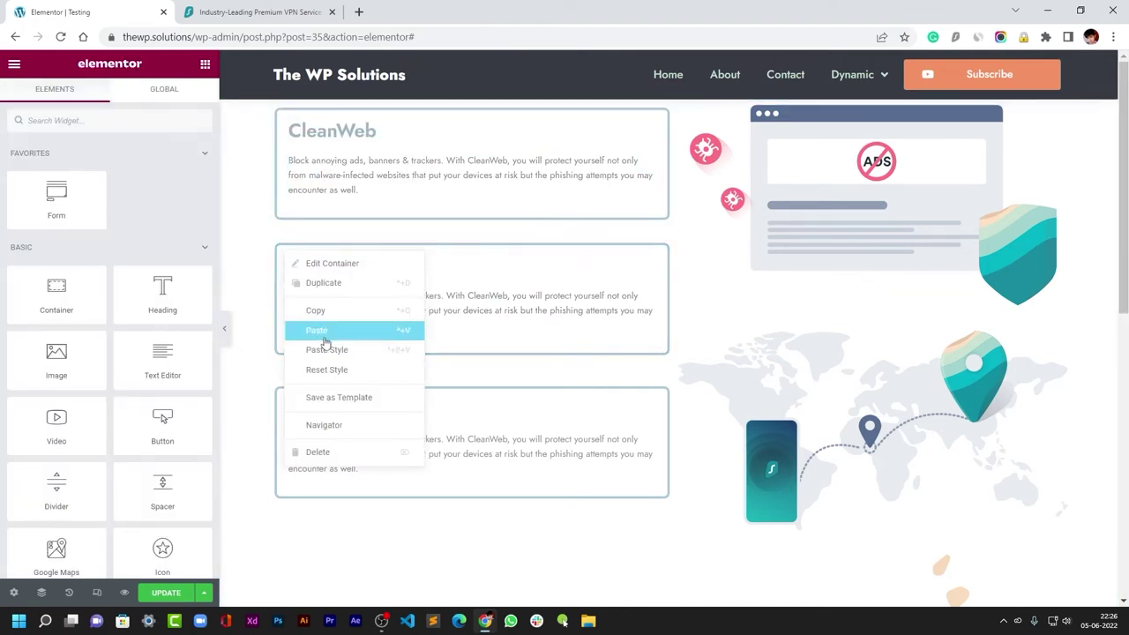
click(365, 352)
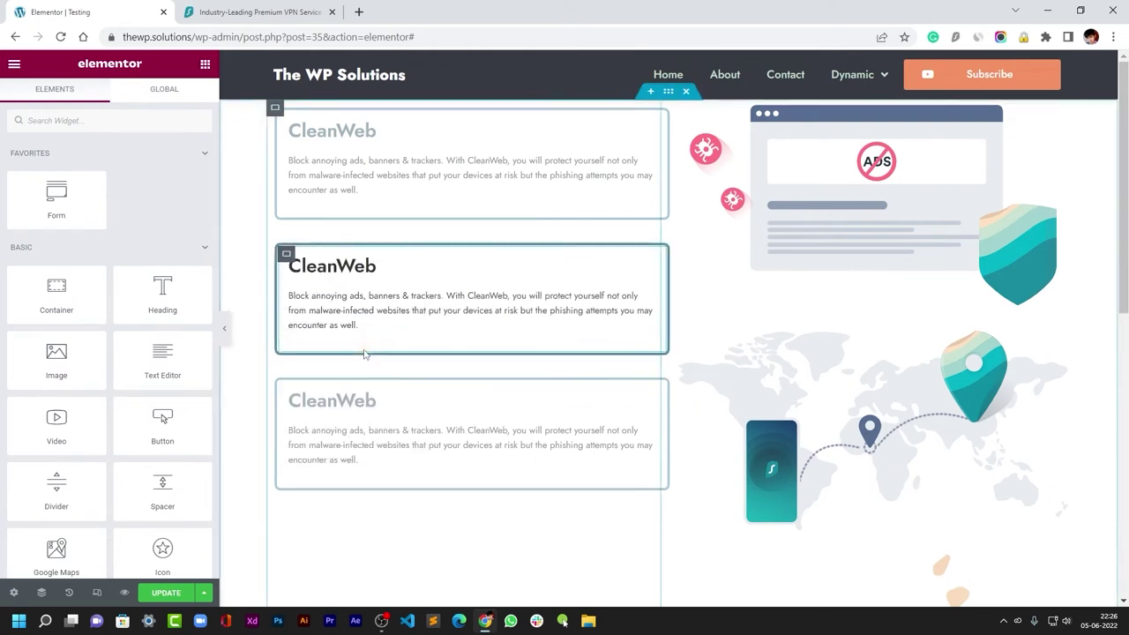
right_click(288, 254)
click(351, 356)
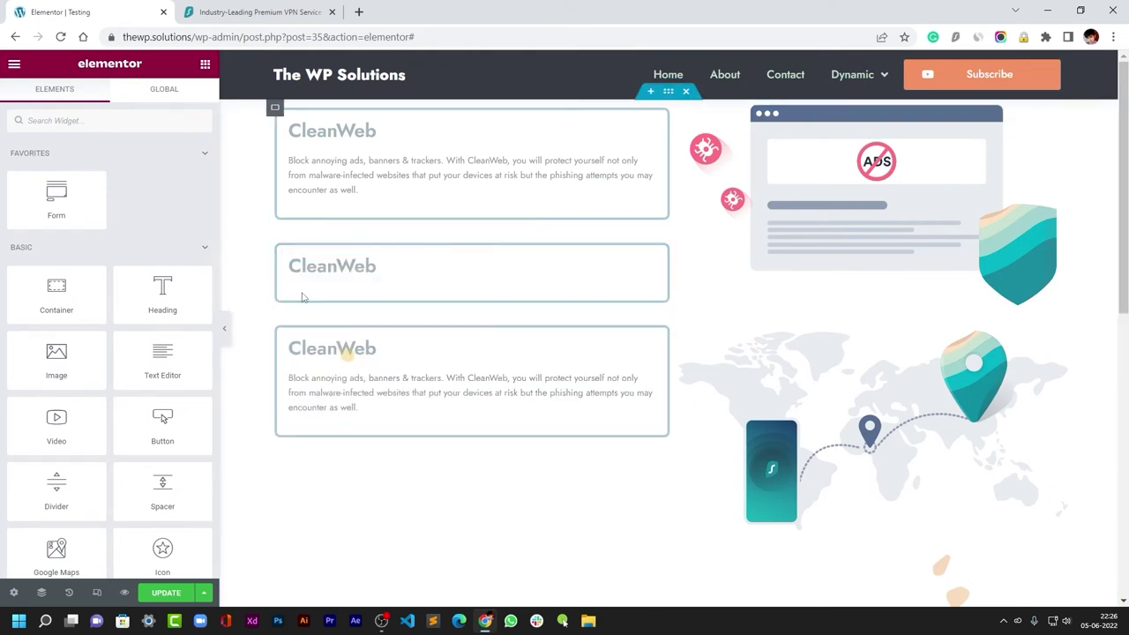
- Check the margin settings of the second and third cards
click(286, 254)
click(137, 97)
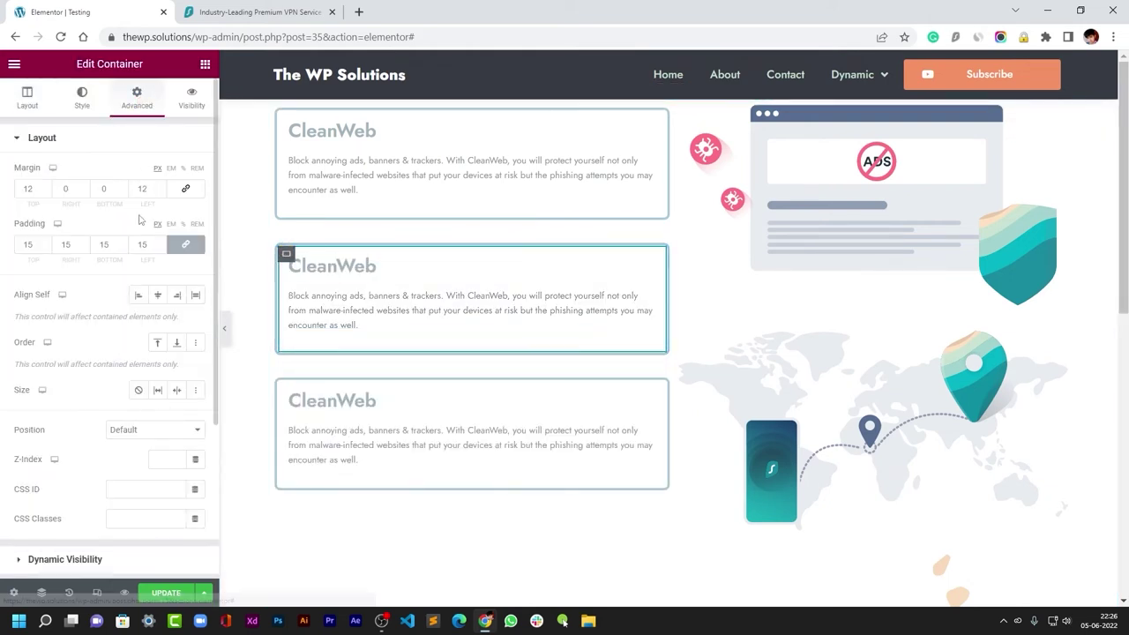
click(286, 119)
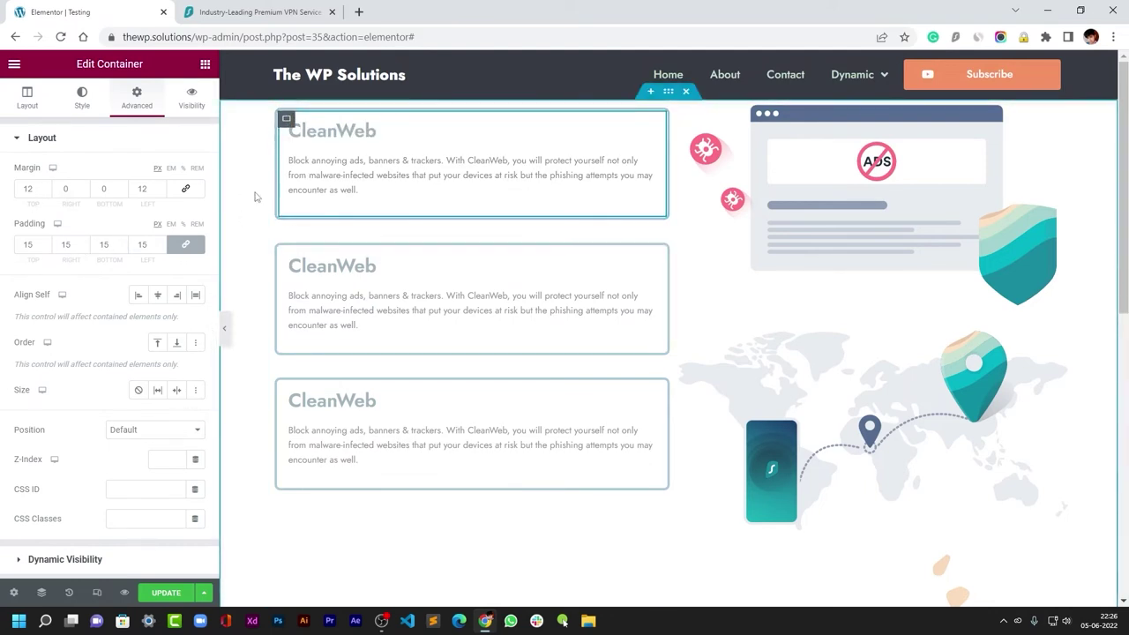
click(286, 254)
click(288, 389)
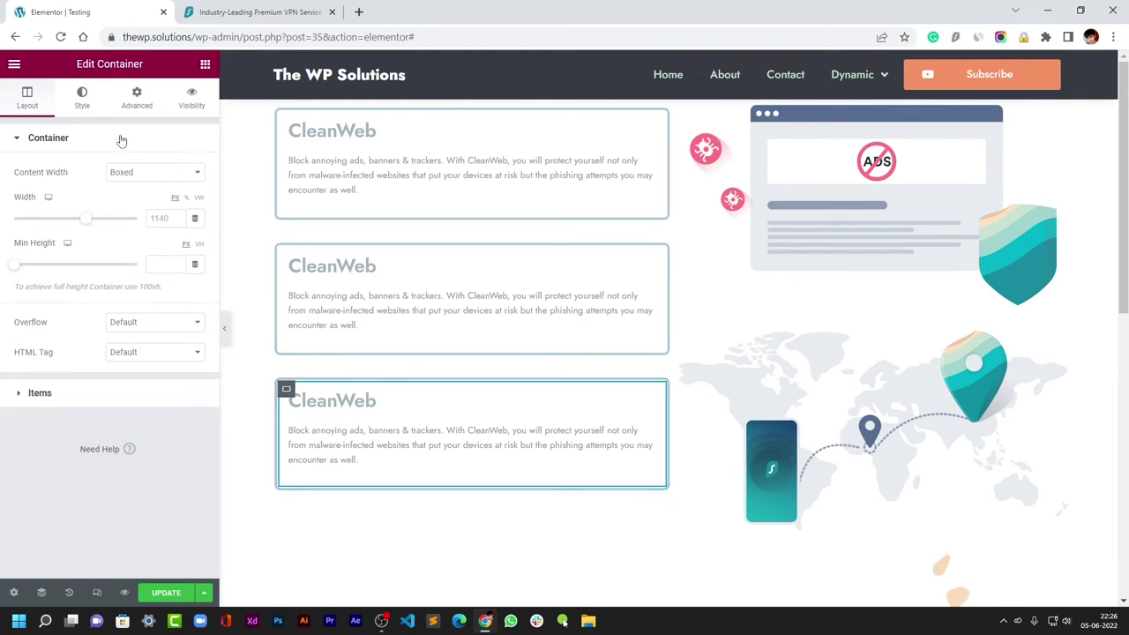
click(141, 97)
- Paste the copied style onto the third card and adjust the gap between the stacked cards
right_click(286, 388)
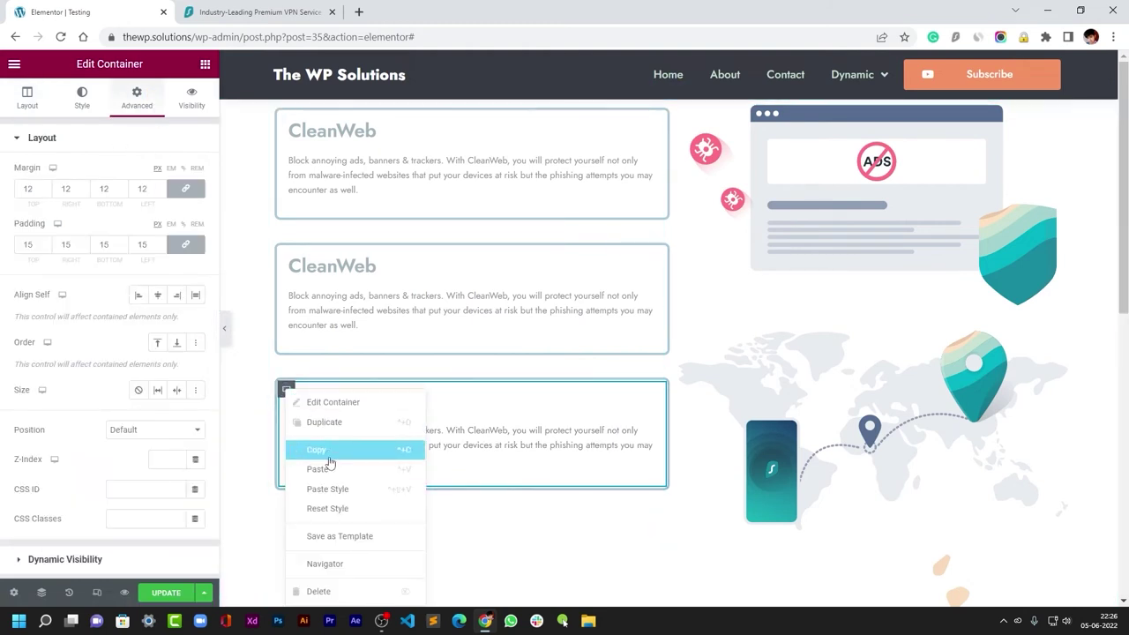
click(327, 489)
click(275, 107)
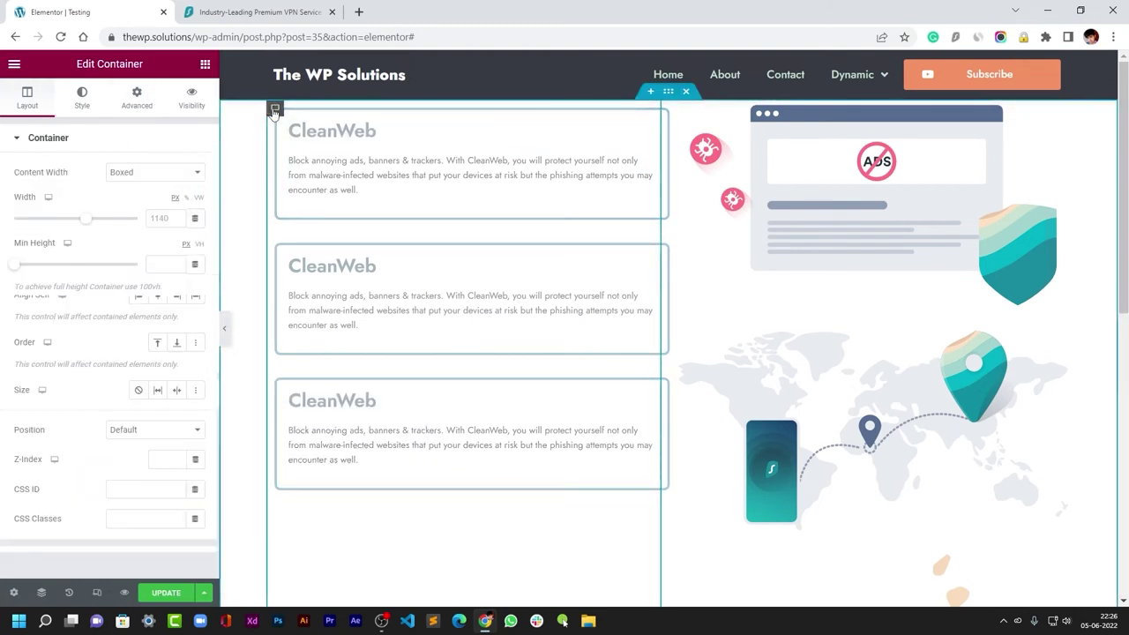
click(94, 360)
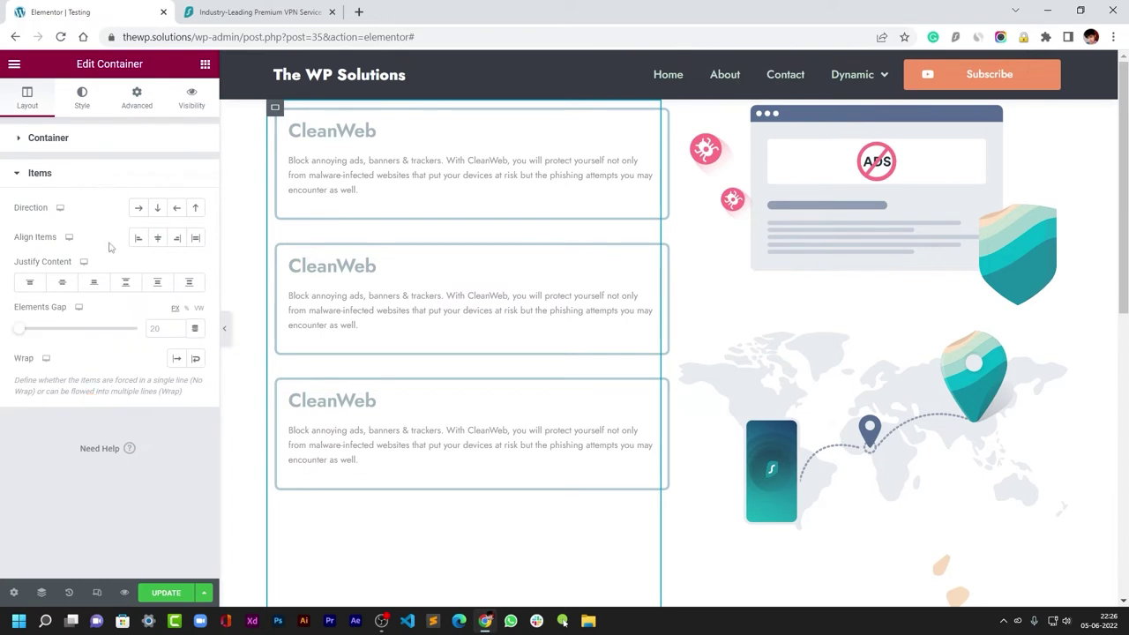
mouse_move(19, 329)
mouse_down()
mouse_move(29, 329)
mouse_move(14, 325)
mouse_up()
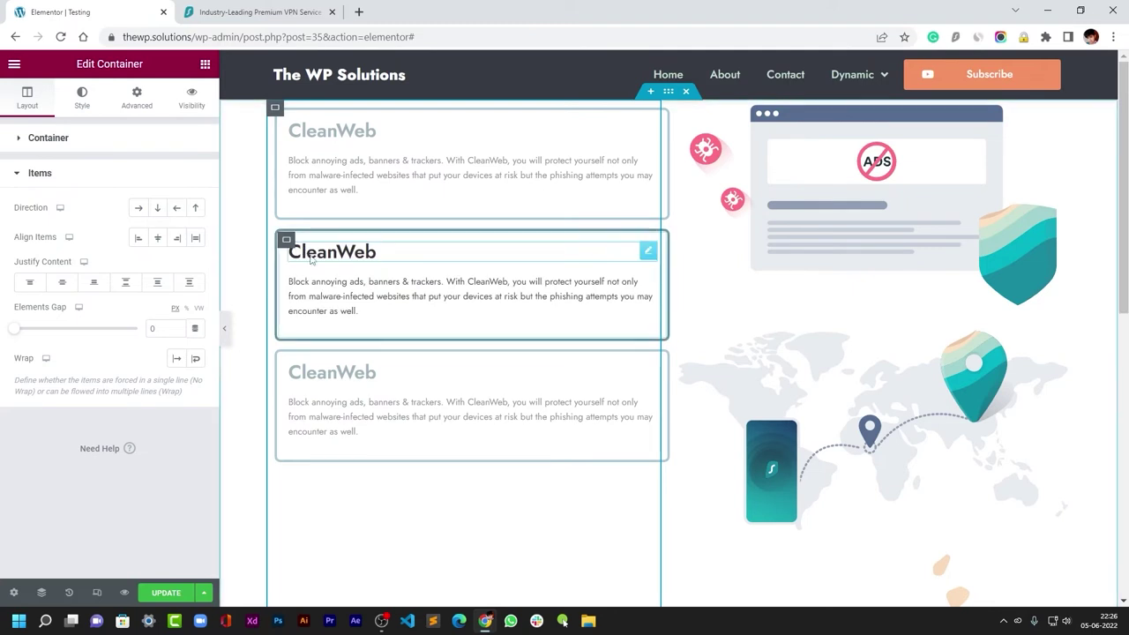
- Set the right image container's direction to Column with content justified to Center
click(681, 111)
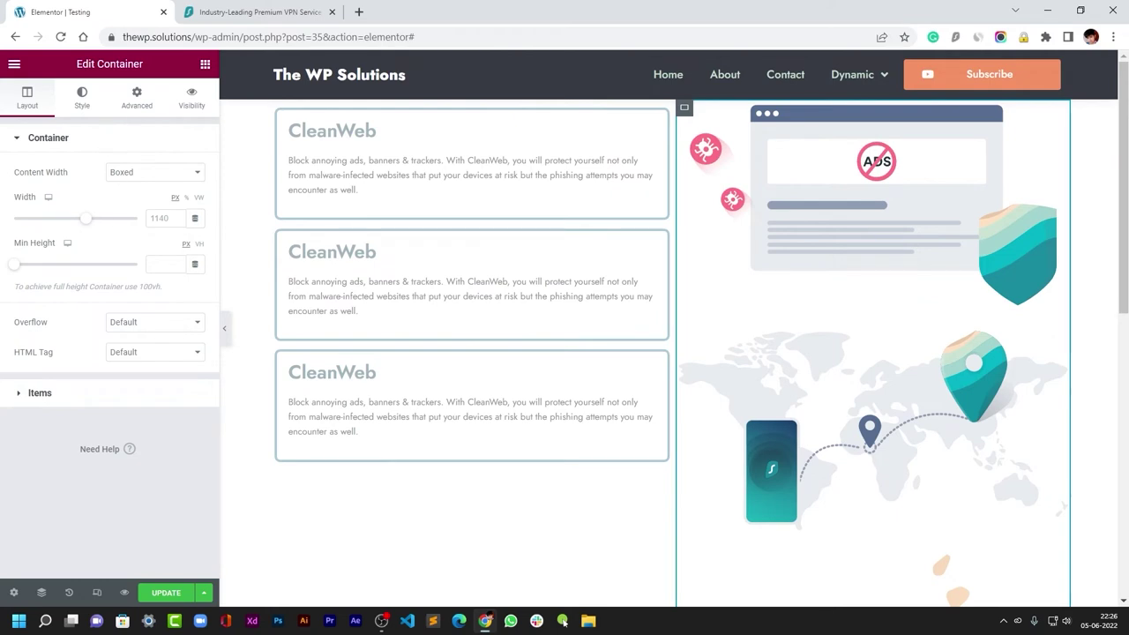
click(71, 392)
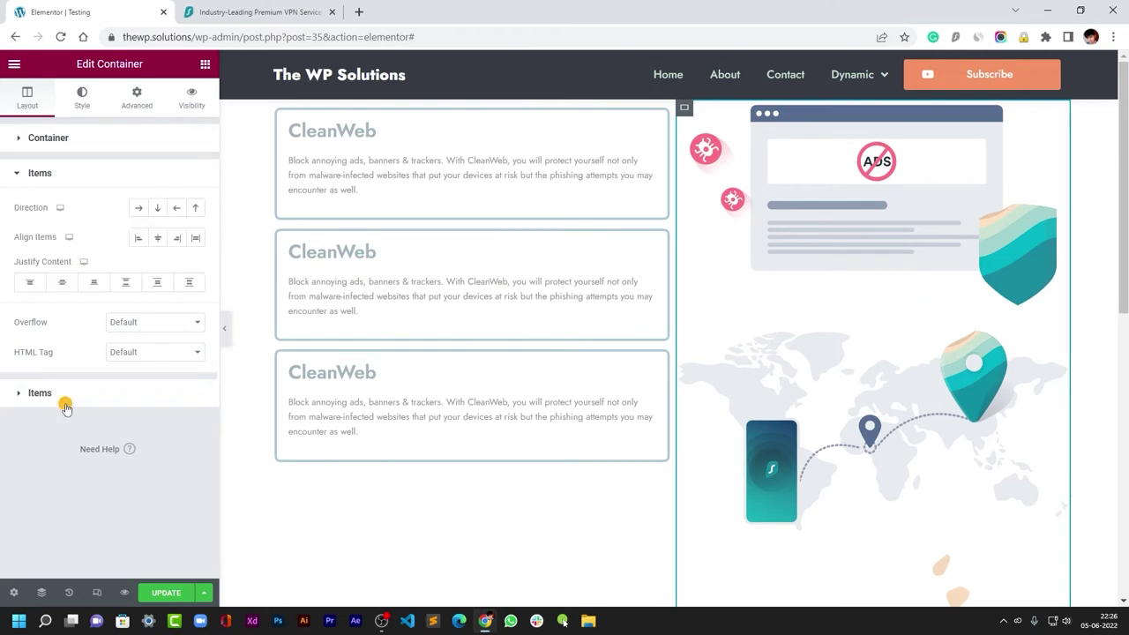
click(139, 215)
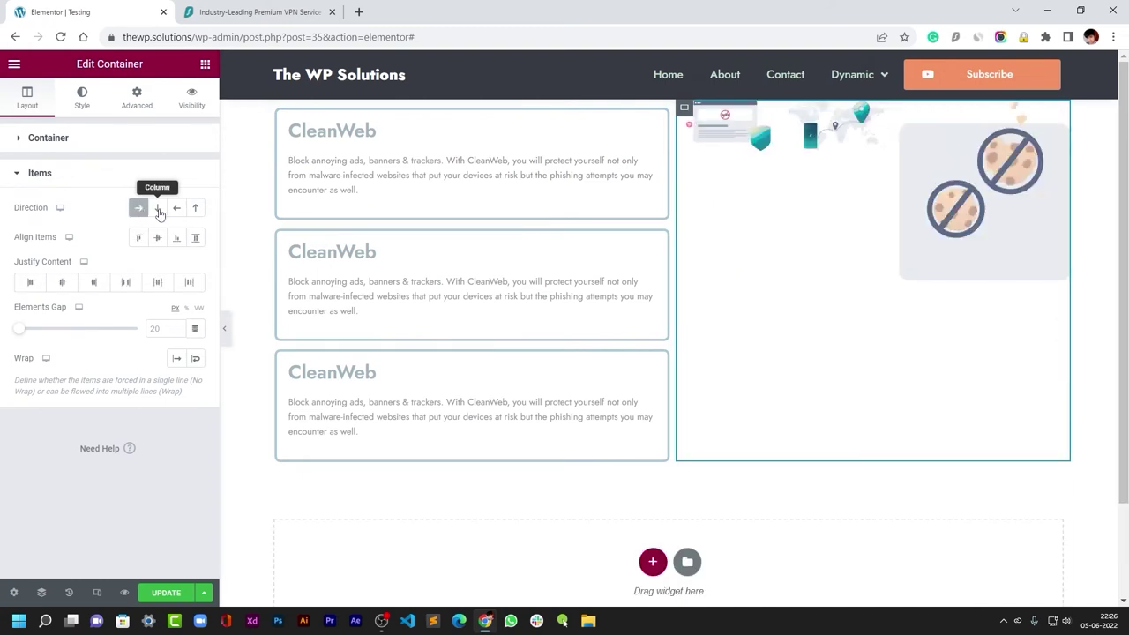
click(159, 210)
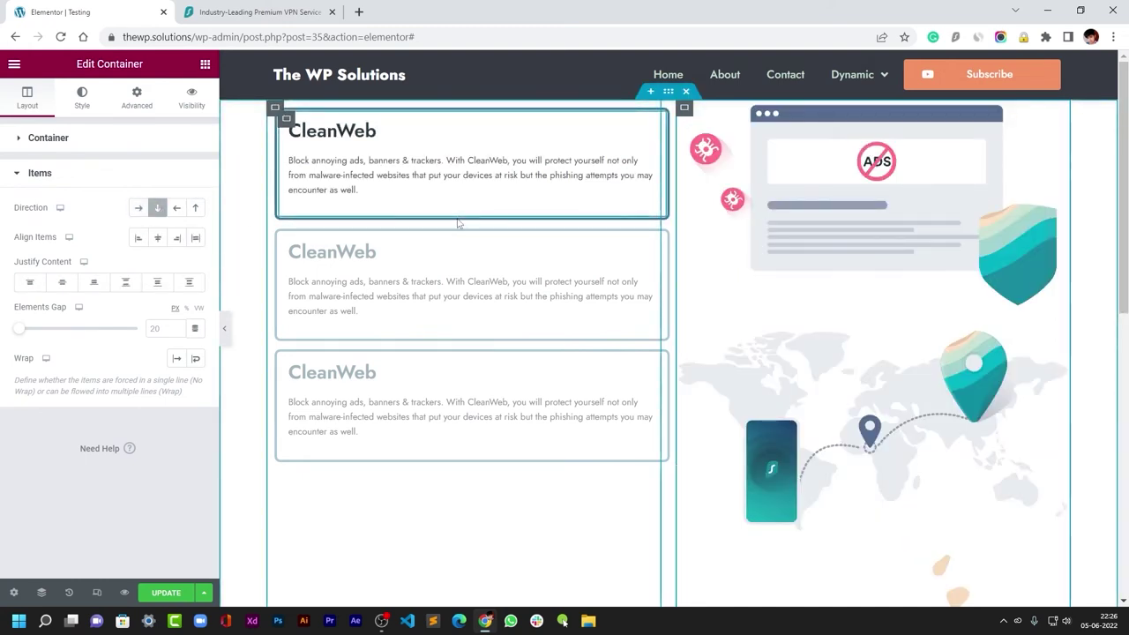
click(57, 284)
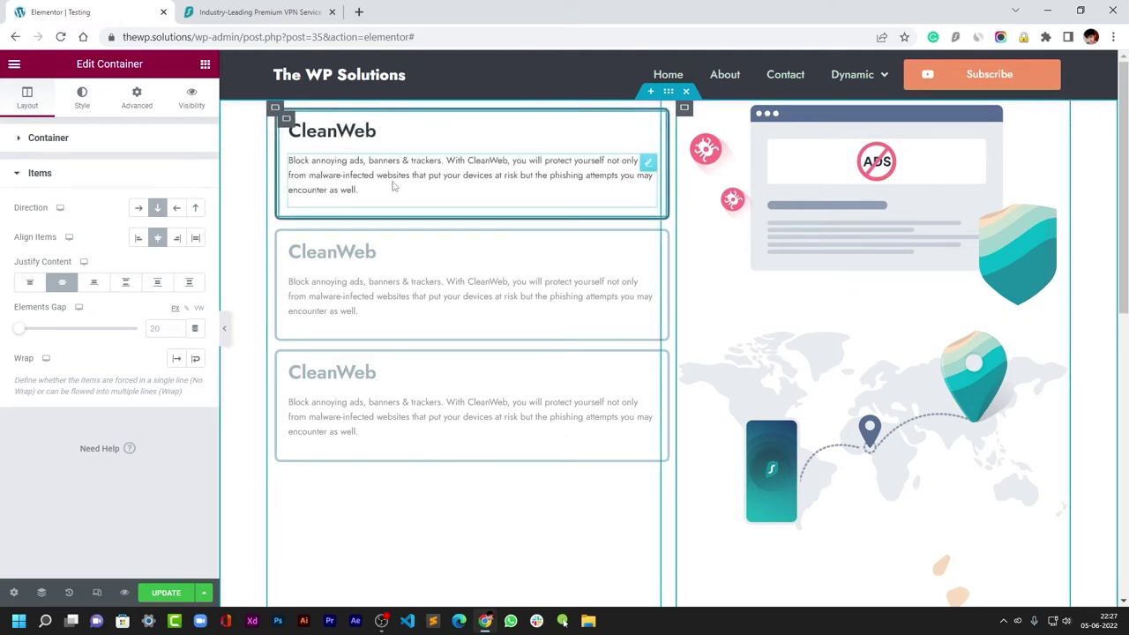
- Copy the MultiHop title and description from the Surfshark page into the second card
click(223, 14)
scroll(686, 360, down, 3)
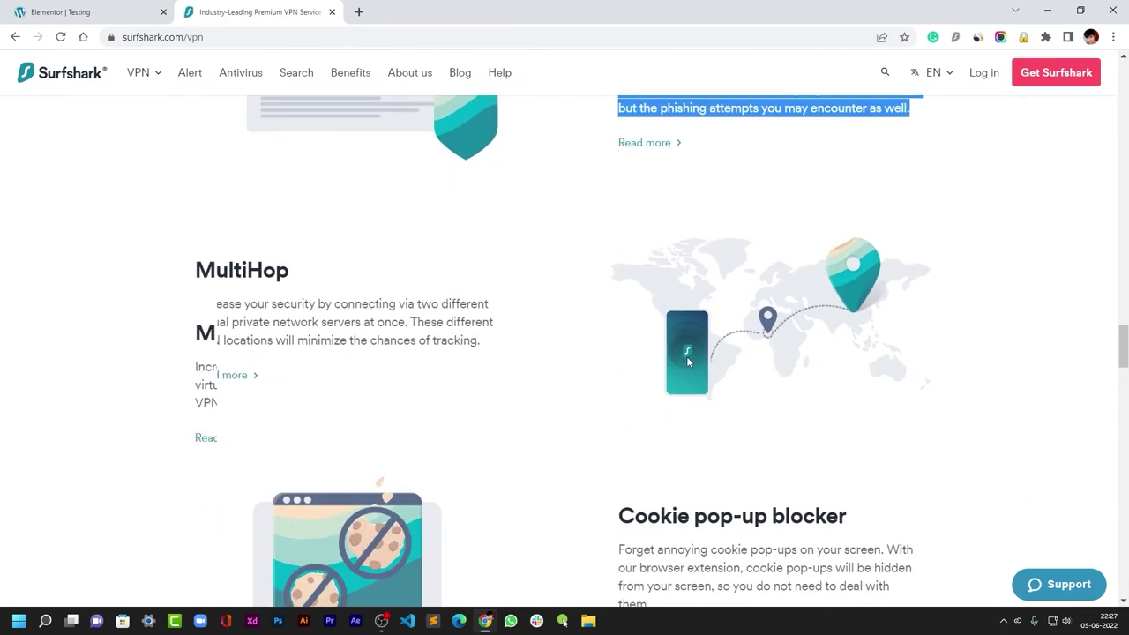
drag(194, 264, 304, 284)
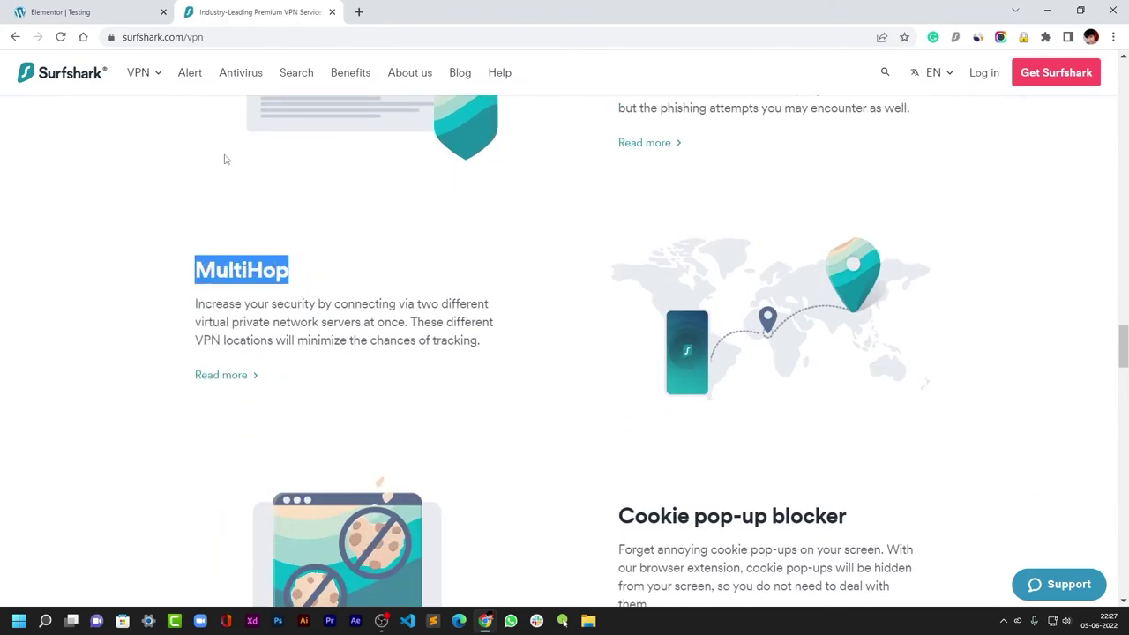
click(86, 6)
click(332, 252)
click(77, 213)
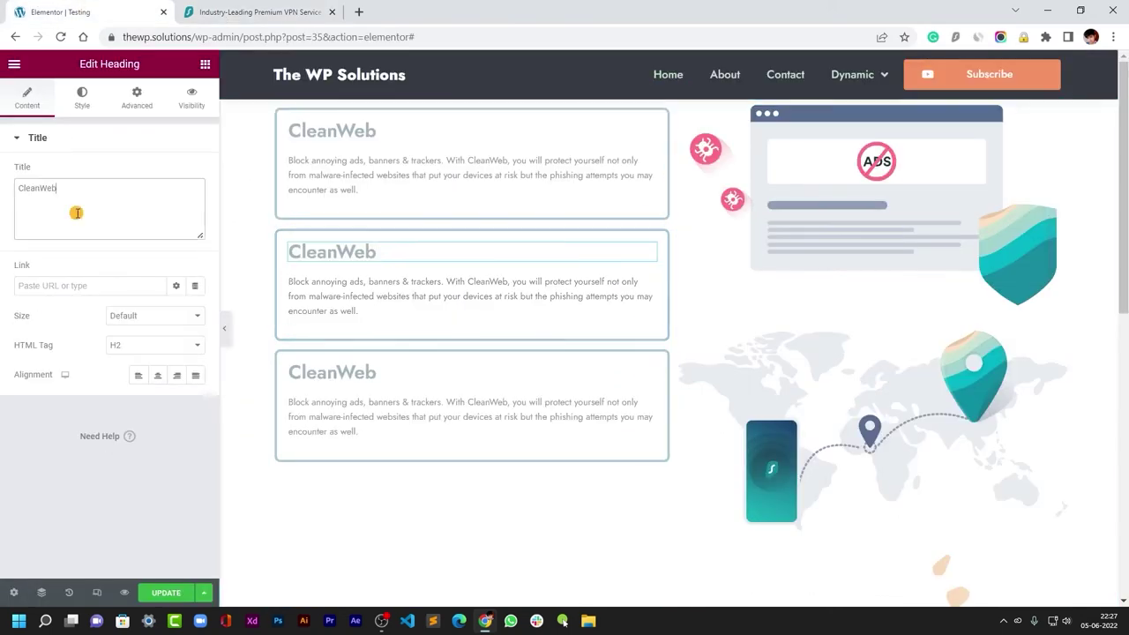
click(187, 19)
triple_click(277, 337)
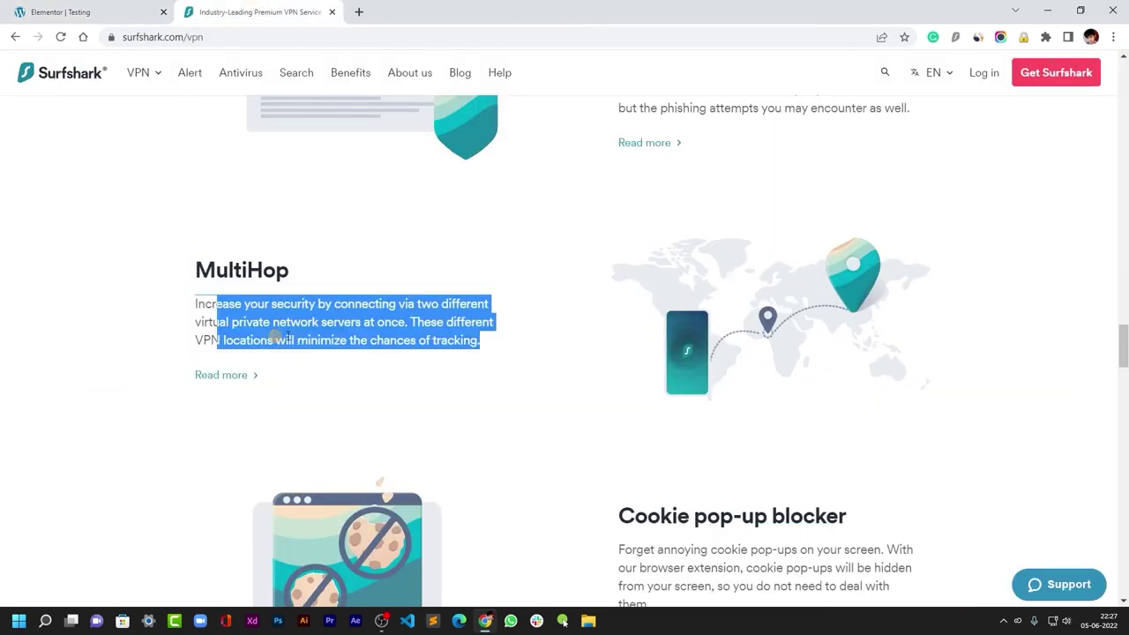
click(79, 4)
click(361, 300)
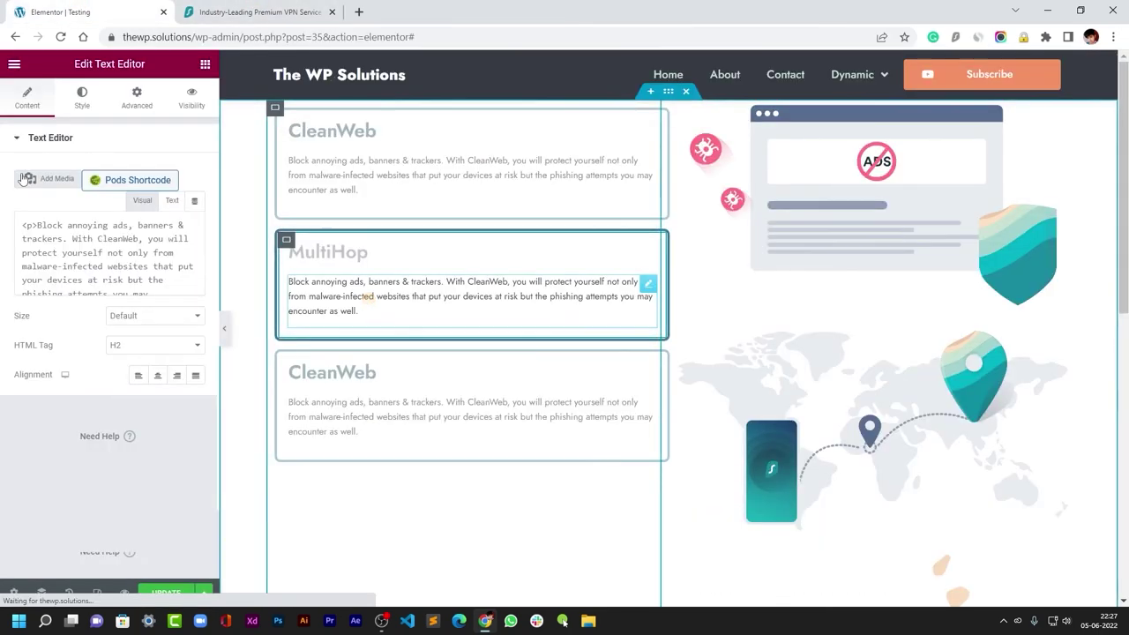
triple_click(119, 293)
- Copy the Cookie pop-up blocker title and description from Surfshark into the third card
click(256, 11)
scroll(726, 309, down, 3)
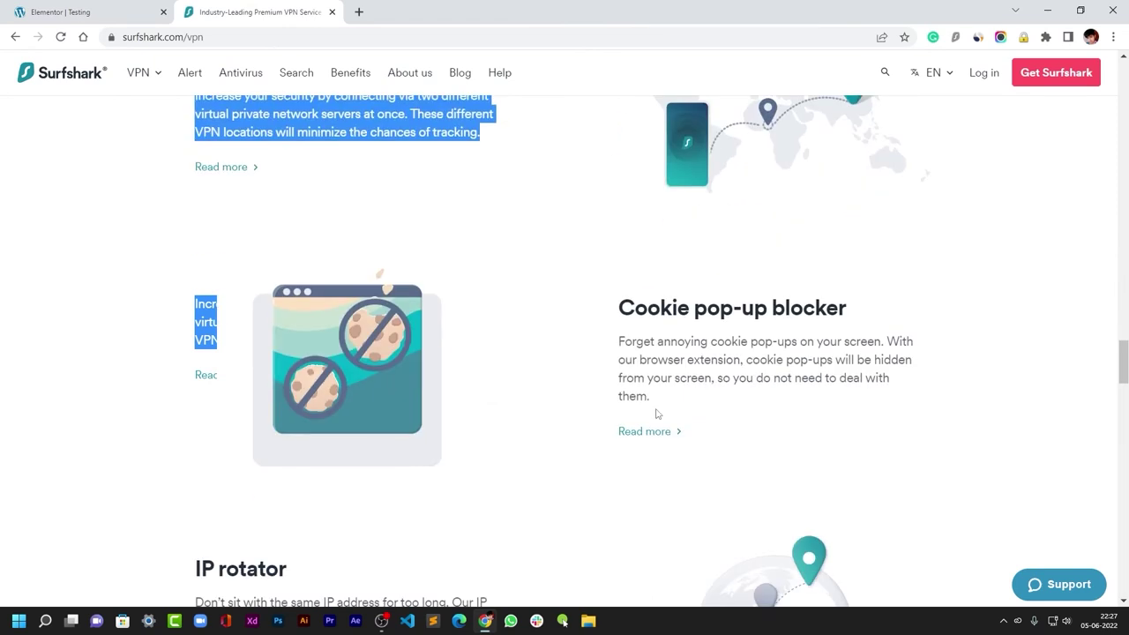
triple_click(727, 309)
click(60, 12)
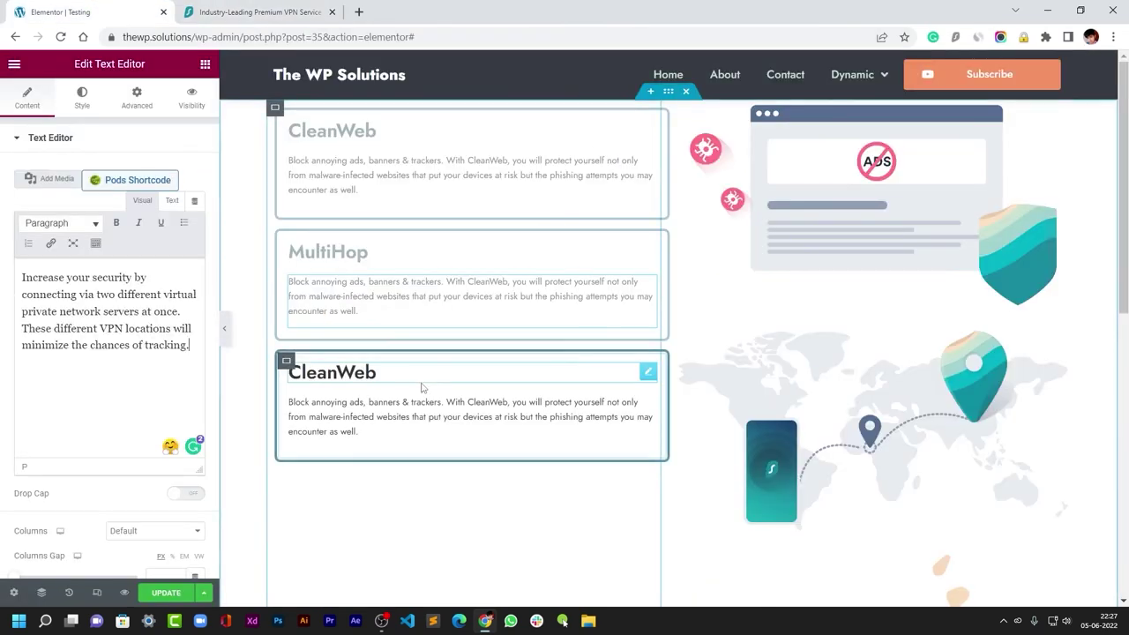
click(319, 372)
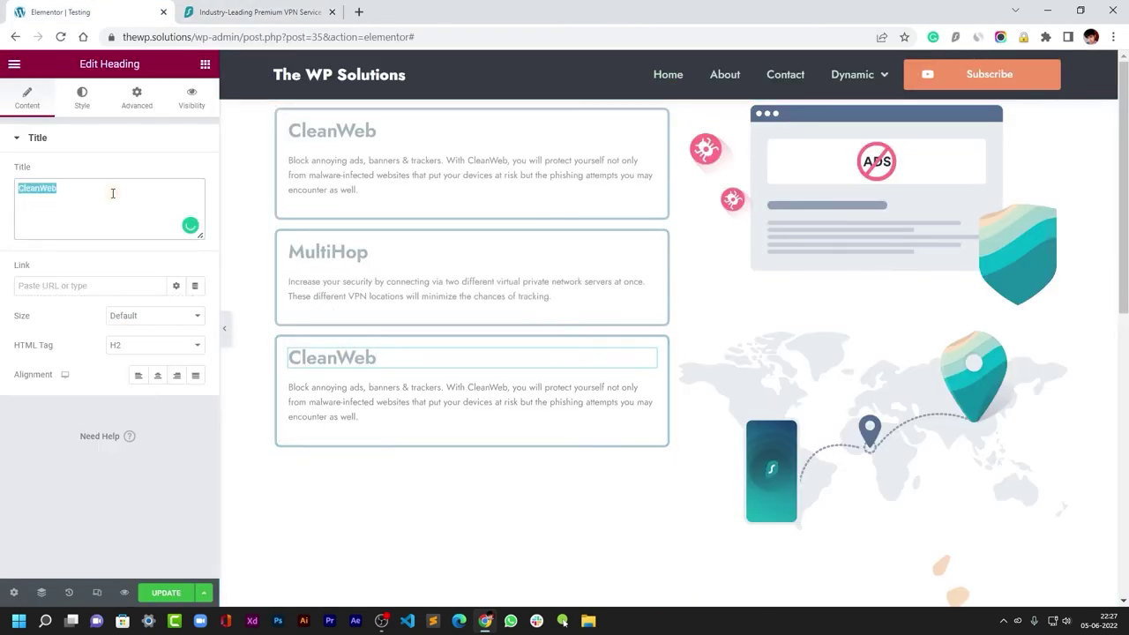
click(256, 11)
triple_click(693, 366)
key(ctrl+c)
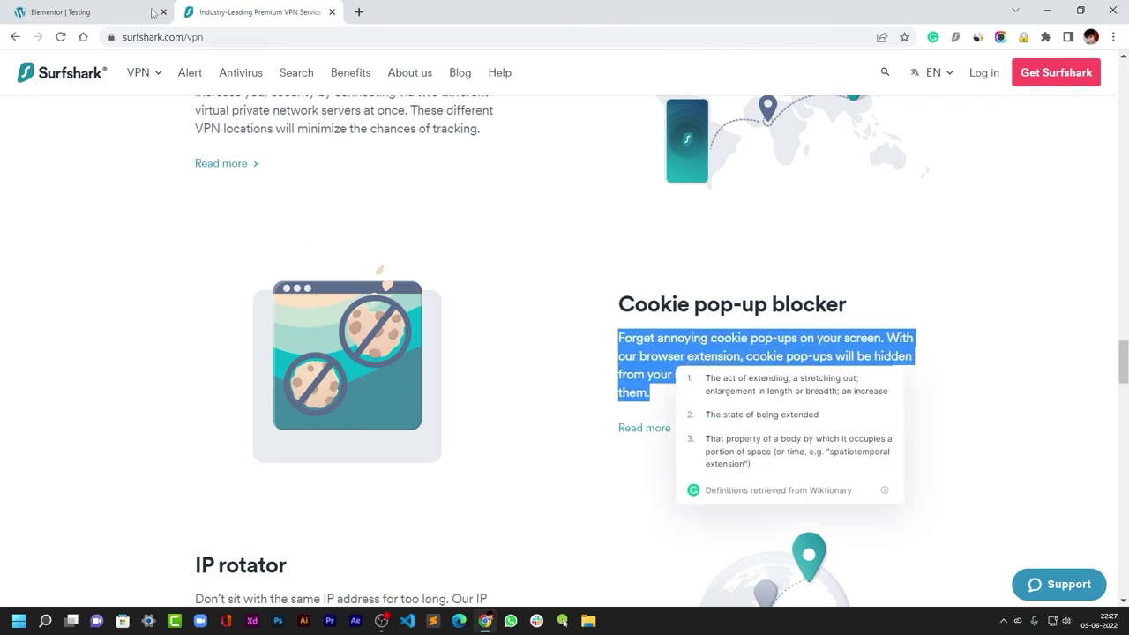
click(152, 11)
click(397, 402)
drag(22, 278, 111, 380)
key(ctrl+v)
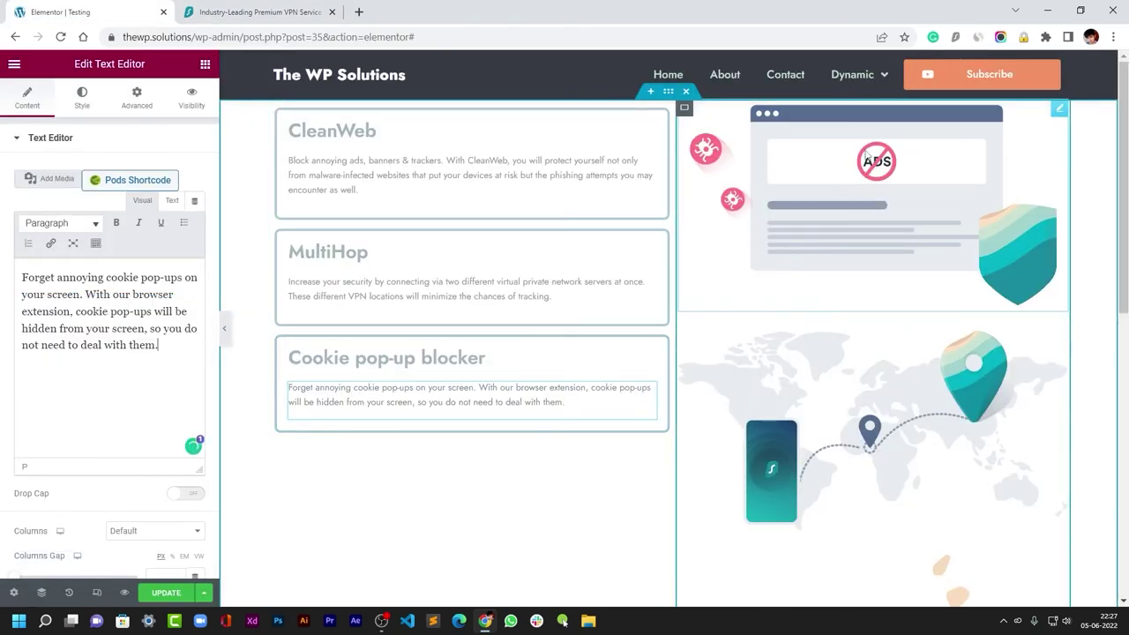
click(855, 193)
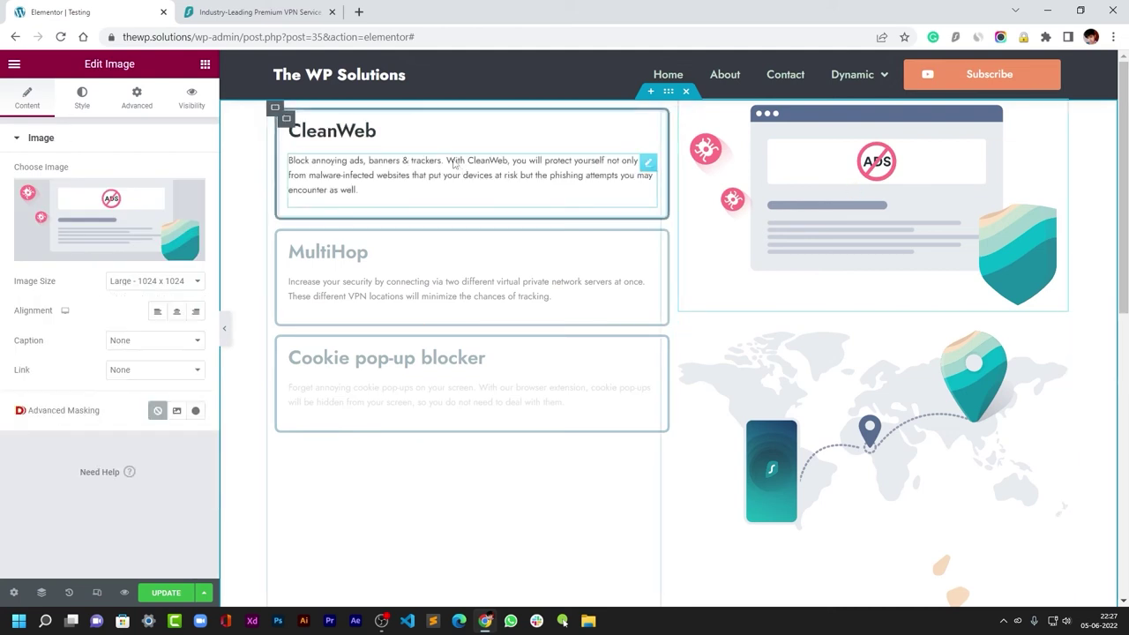
click(285, 124)
- Go through the MultiHop and Cookie pop-up blocker cards, then select the top feature image
scroll(114, 302, down, 2)
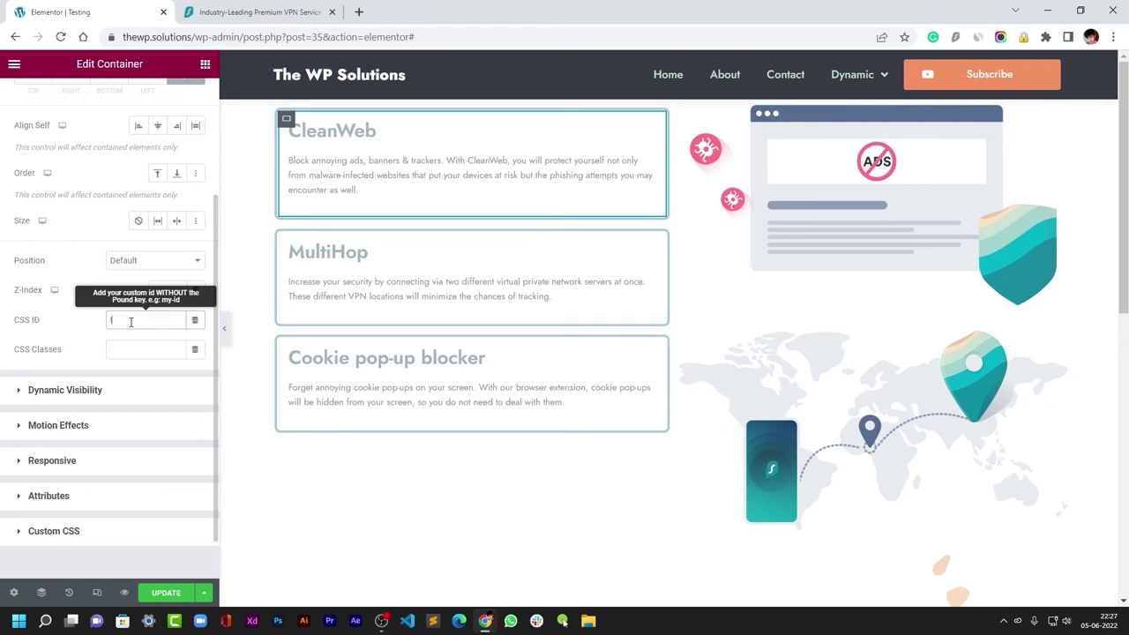
click(476, 264)
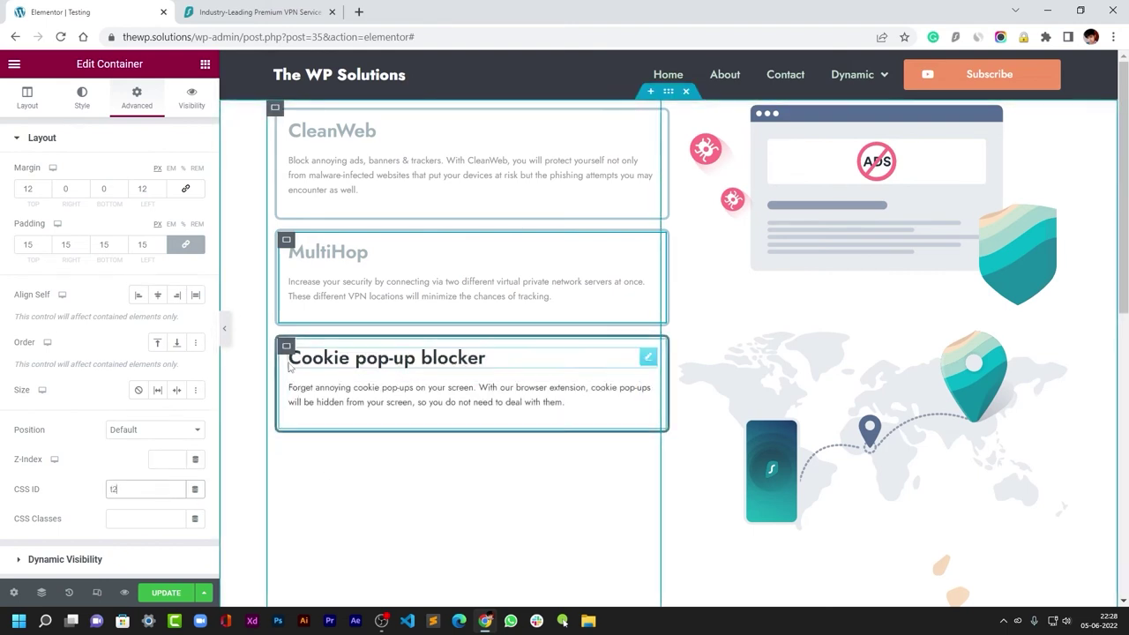
click(371, 415)
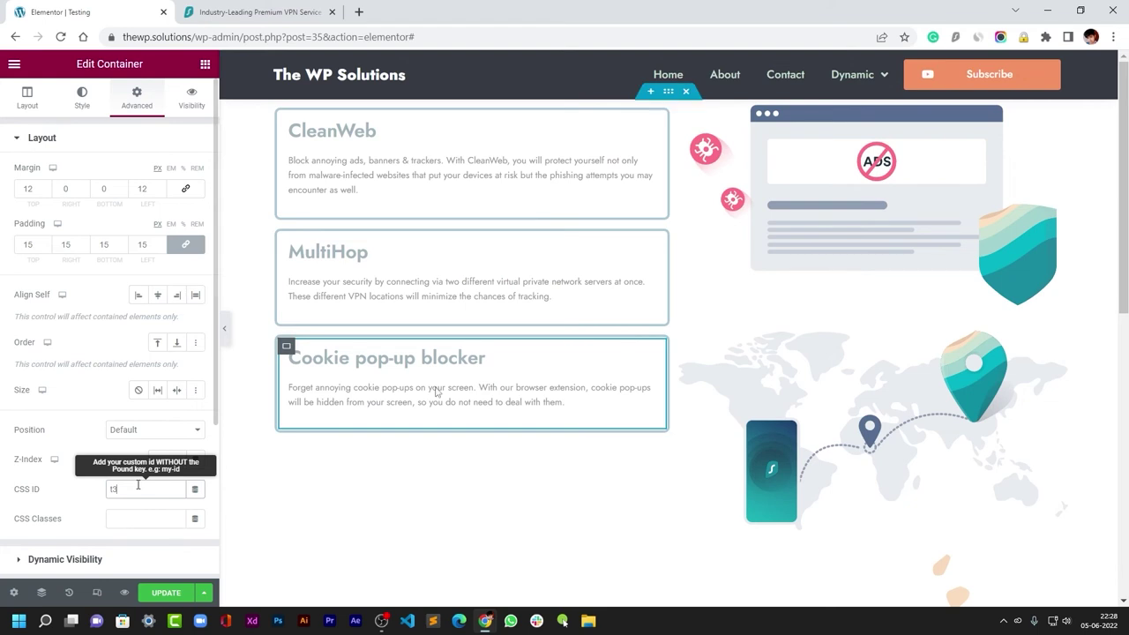
click(788, 128)
click(141, 101)
- Give the world-map image the CSS class data
scroll(100, 304, down, 3)
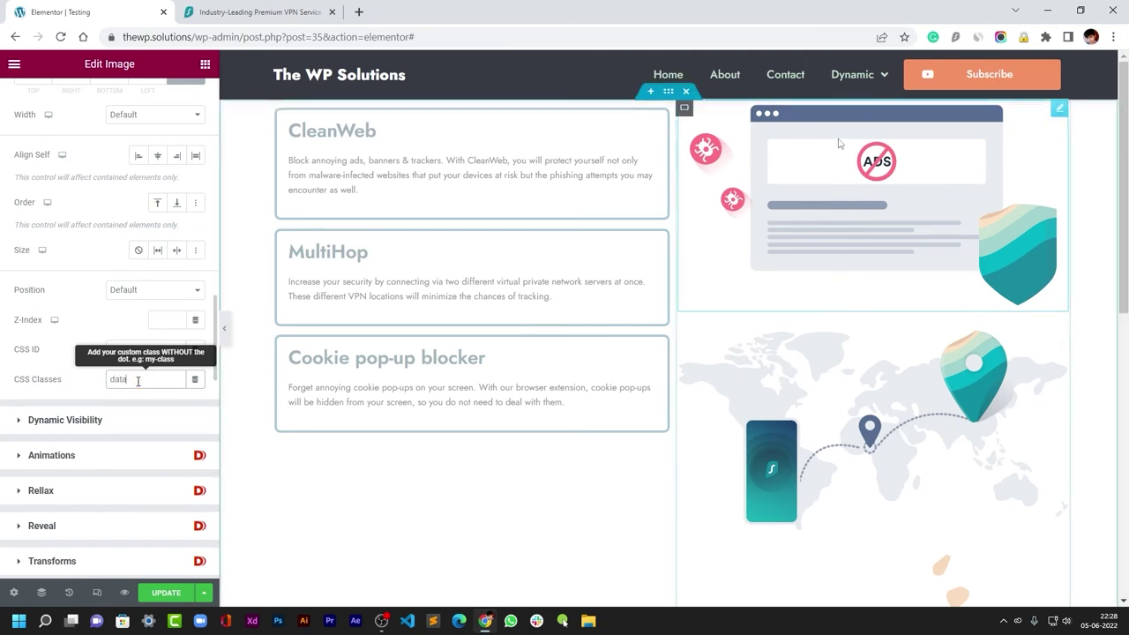
click(759, 345)
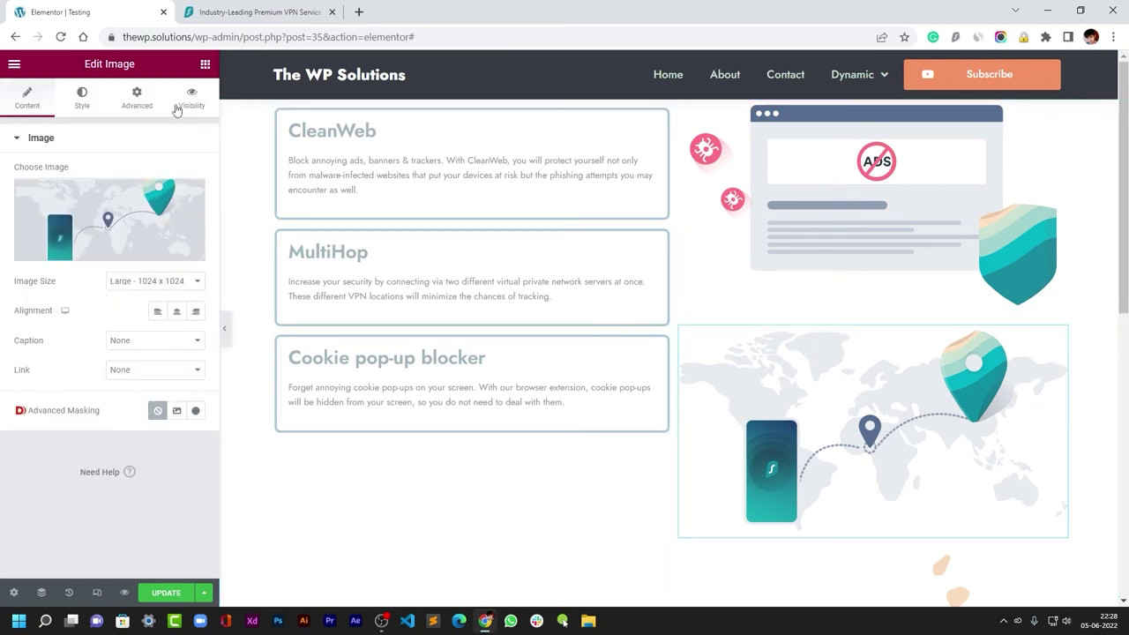
click(142, 101)
scroll(161, 390, down, 5)
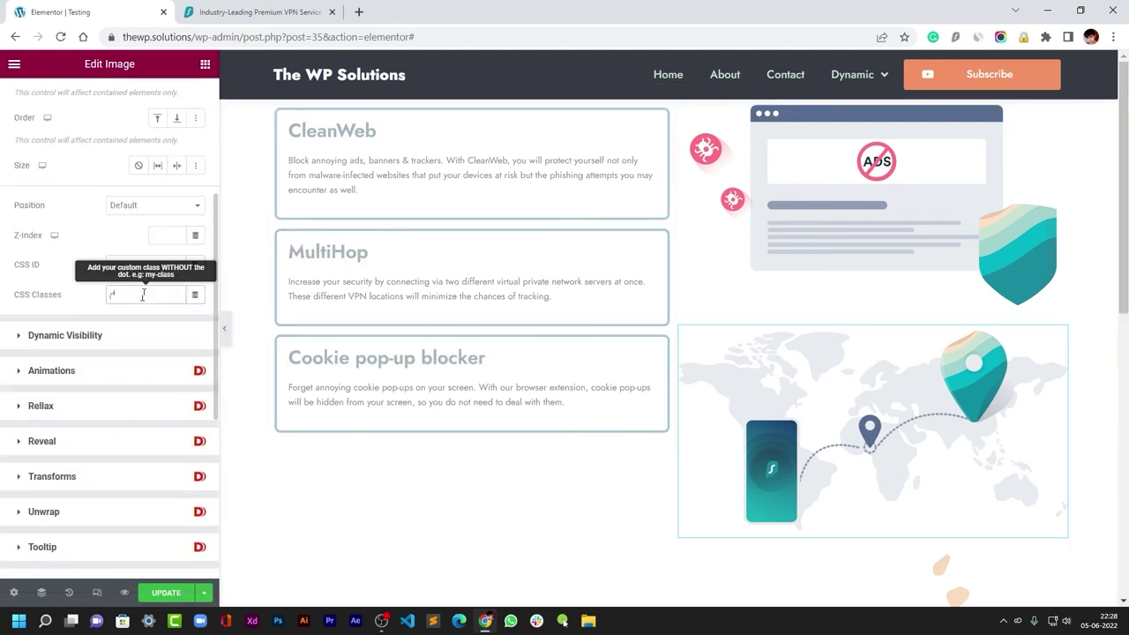
text(data)
scroll(839, 436, down, 2)
- Set the cookie image's CSS class, then show the top image's Visibility settings
click(839, 436)
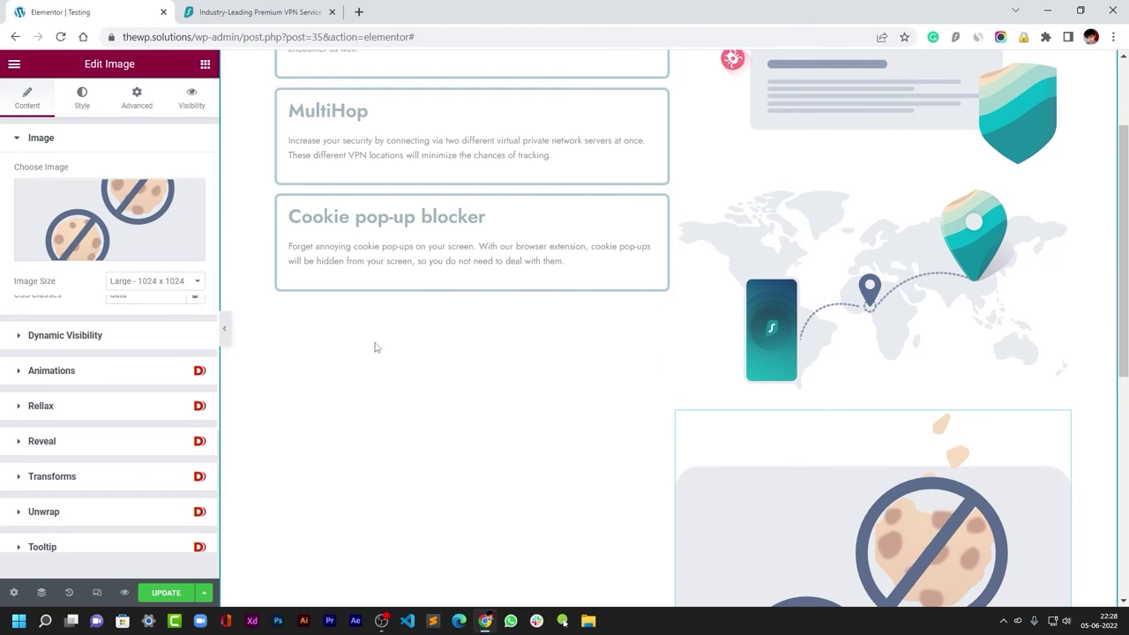
click(137, 97)
scroll(128, 336, down, 5)
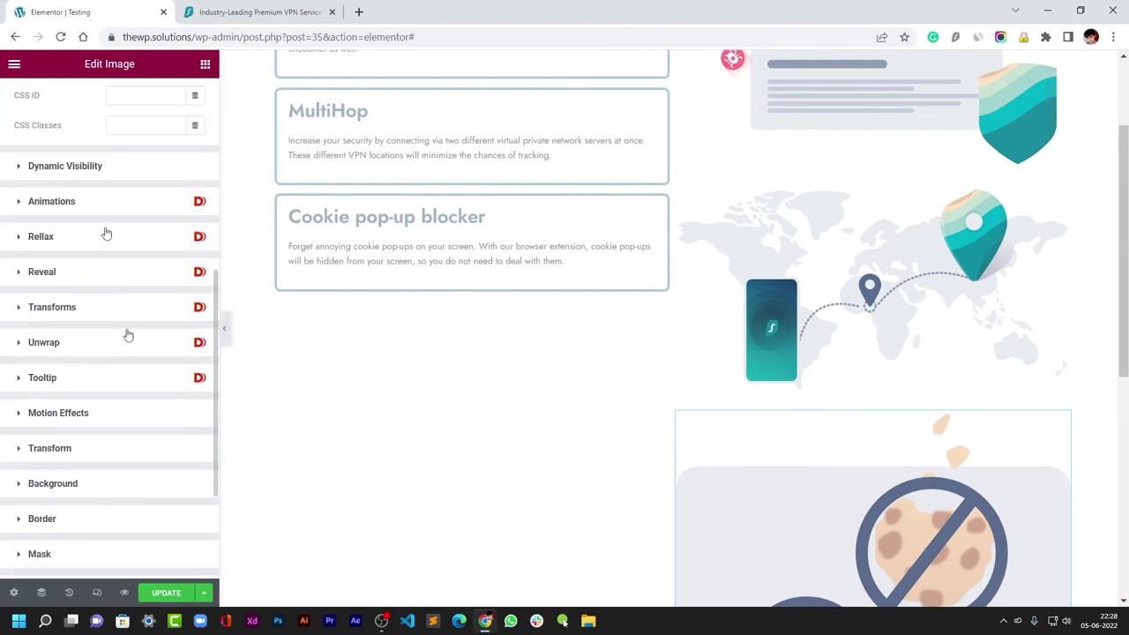
scroll(128, 333, up, 4)
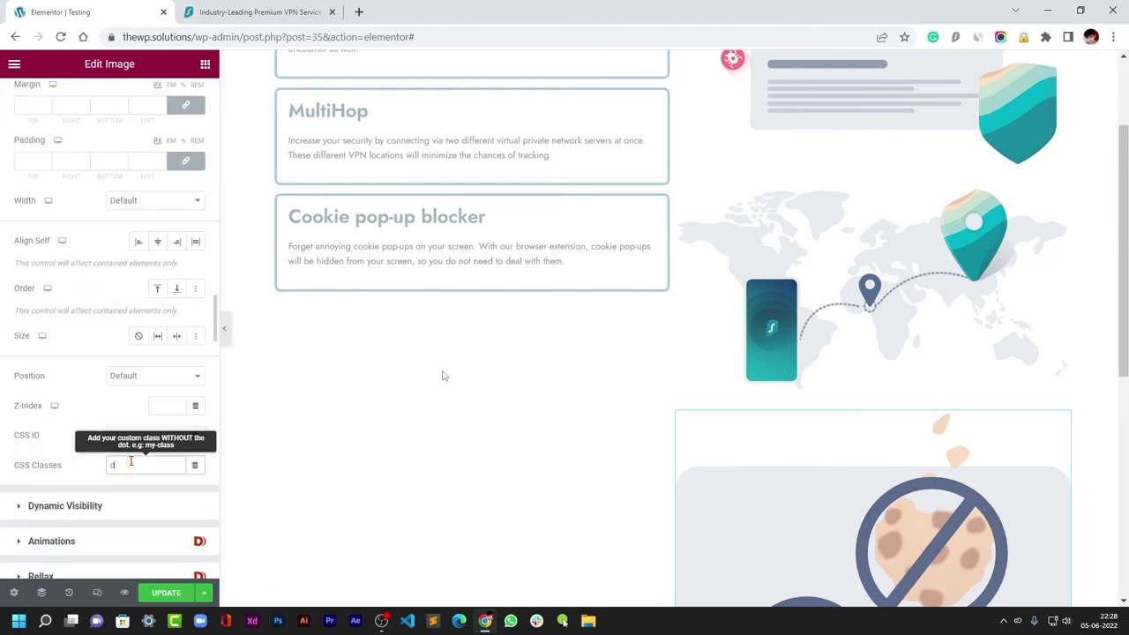
scroll(444, 376, up, 3)
scroll(128, 335, up, 4)
click(192, 97)
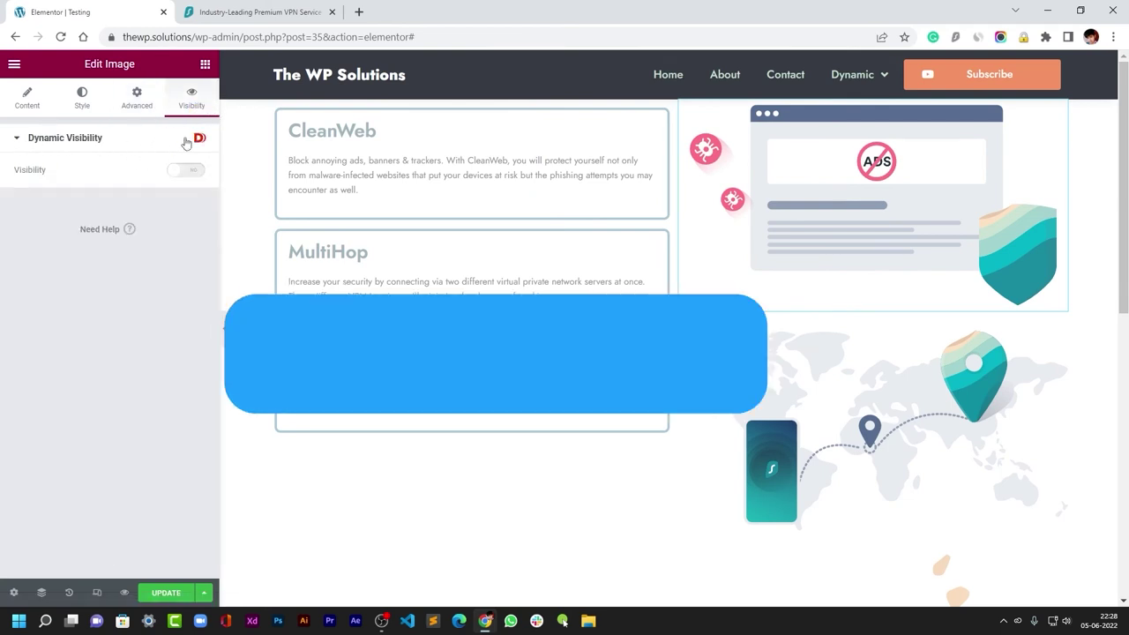
- Enable Dynamic Visibility on the top image with a mouseover event
click(184, 170)
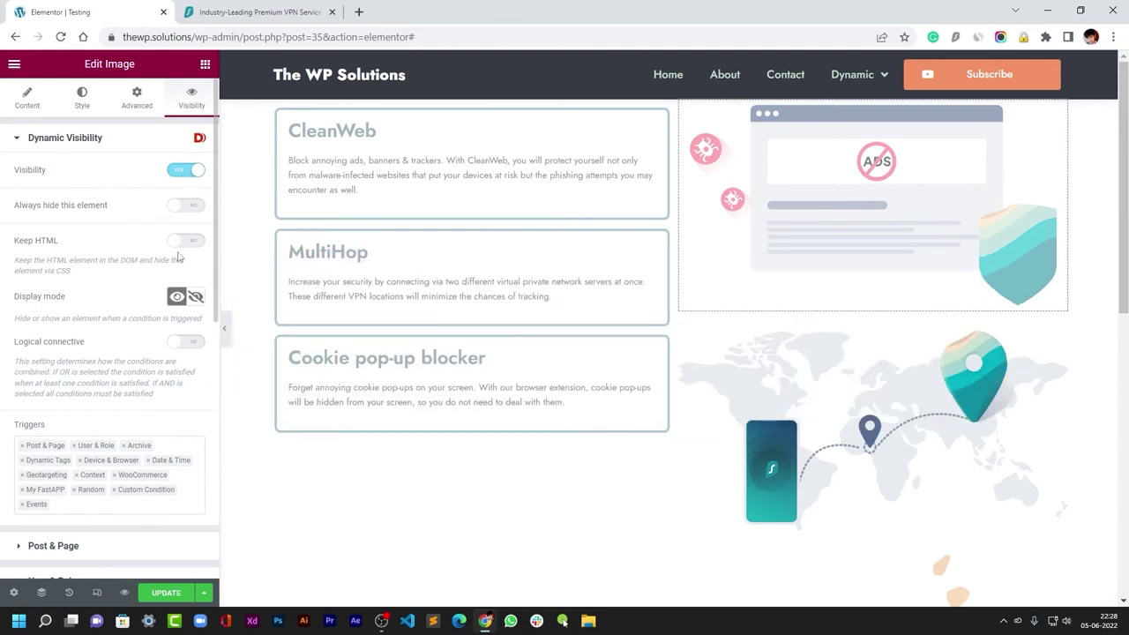
scroll(190, 265, down, 10)
scroll(93, 459, up, 8)
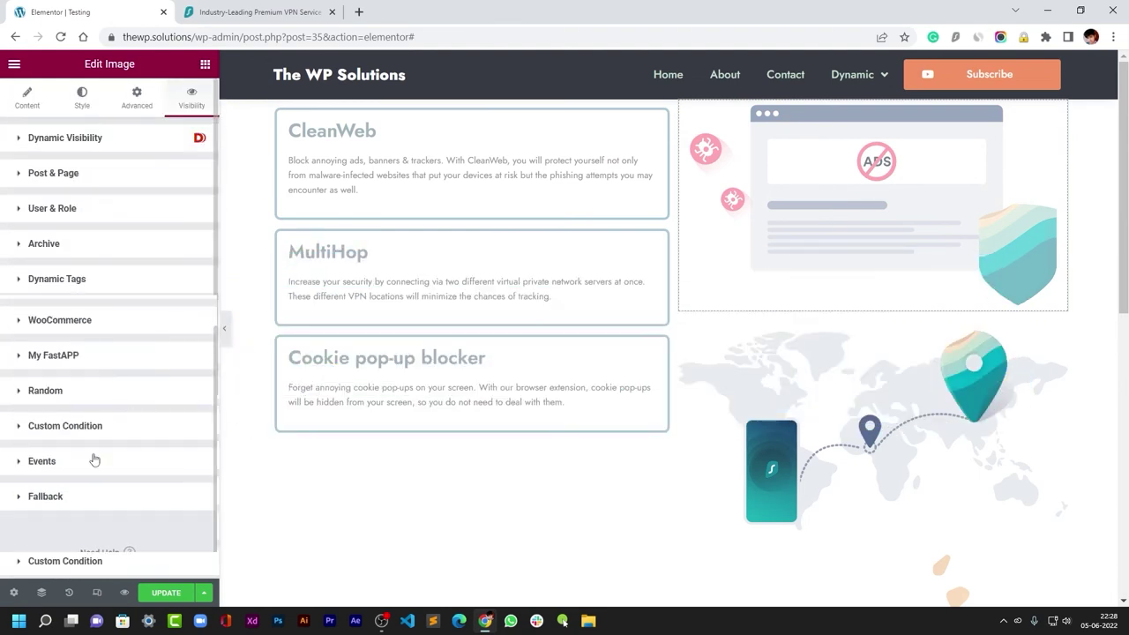
scroll(106, 352, down, 8)
click(144, 352)
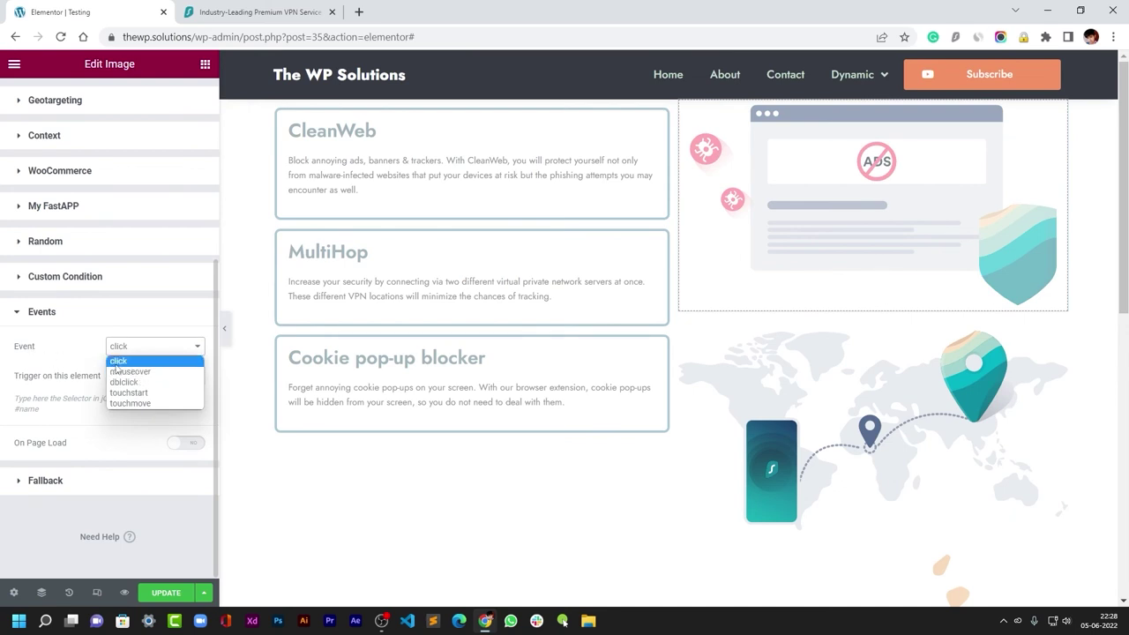
click(118, 371)
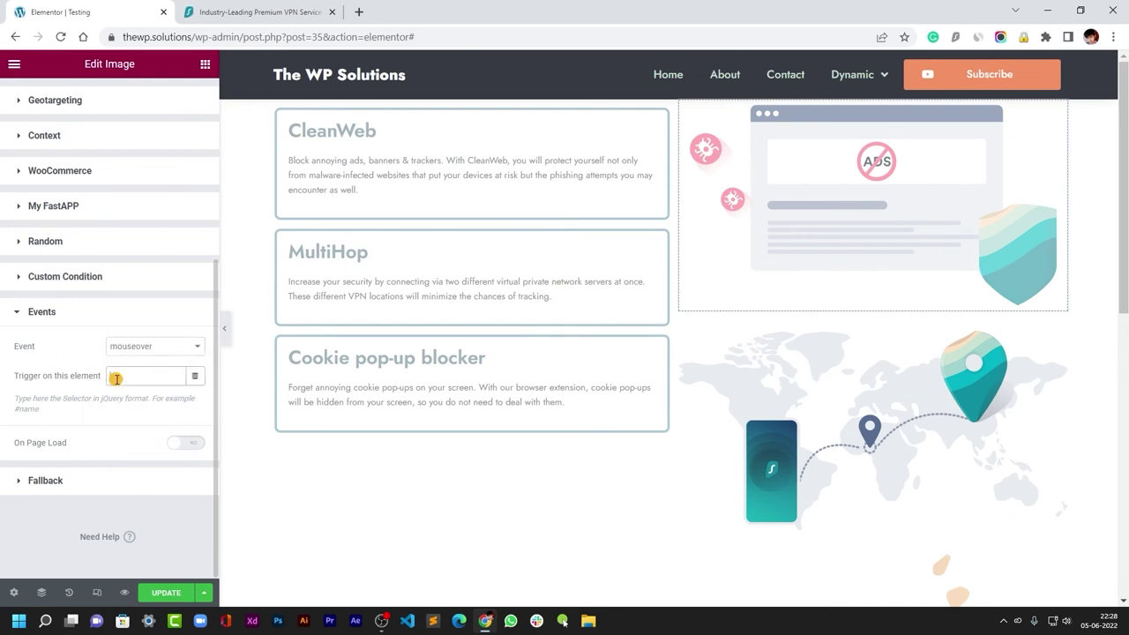
click(117, 378)
text(#t1)
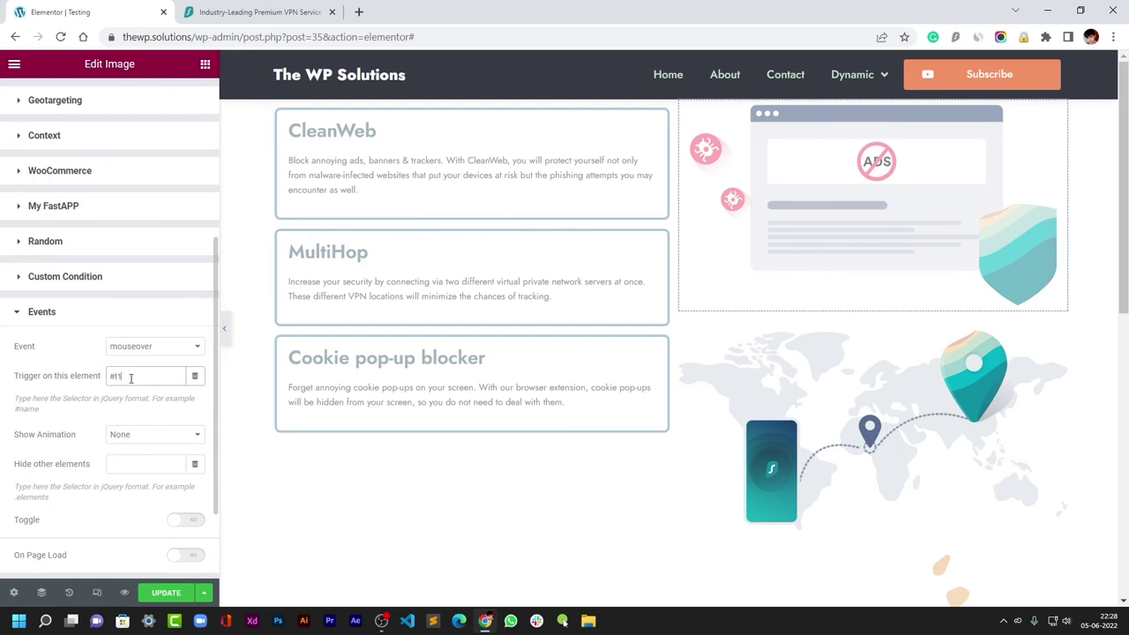
- Set trigger element #t1, hide other .data elements and turn on On Page Load
scroll(146, 403, down, 2)
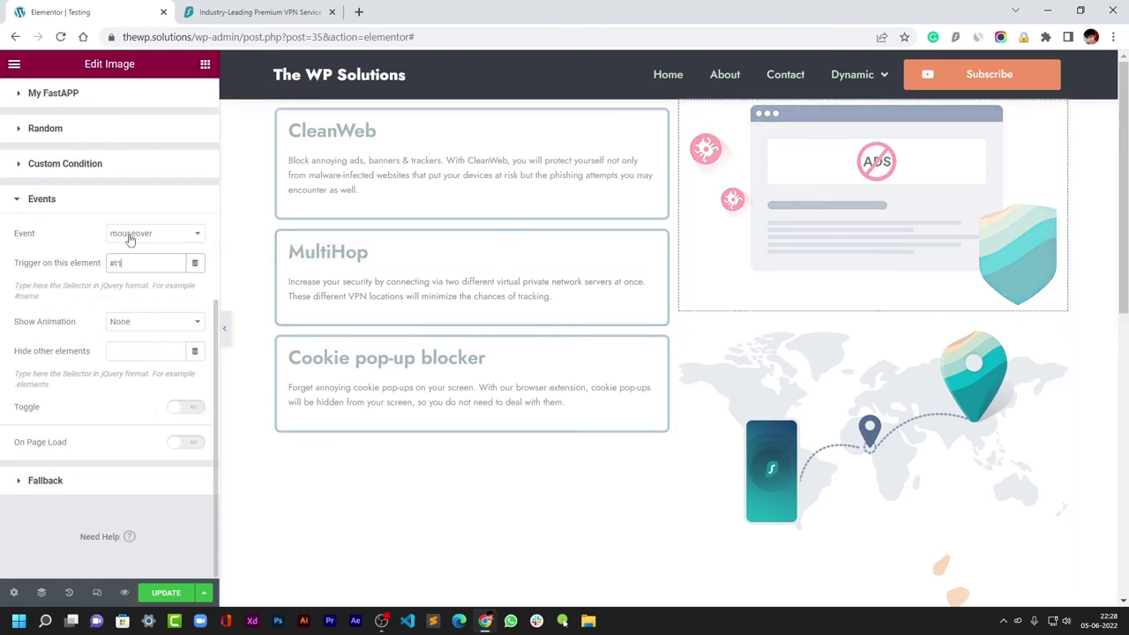
click(182, 262)
click(132, 323)
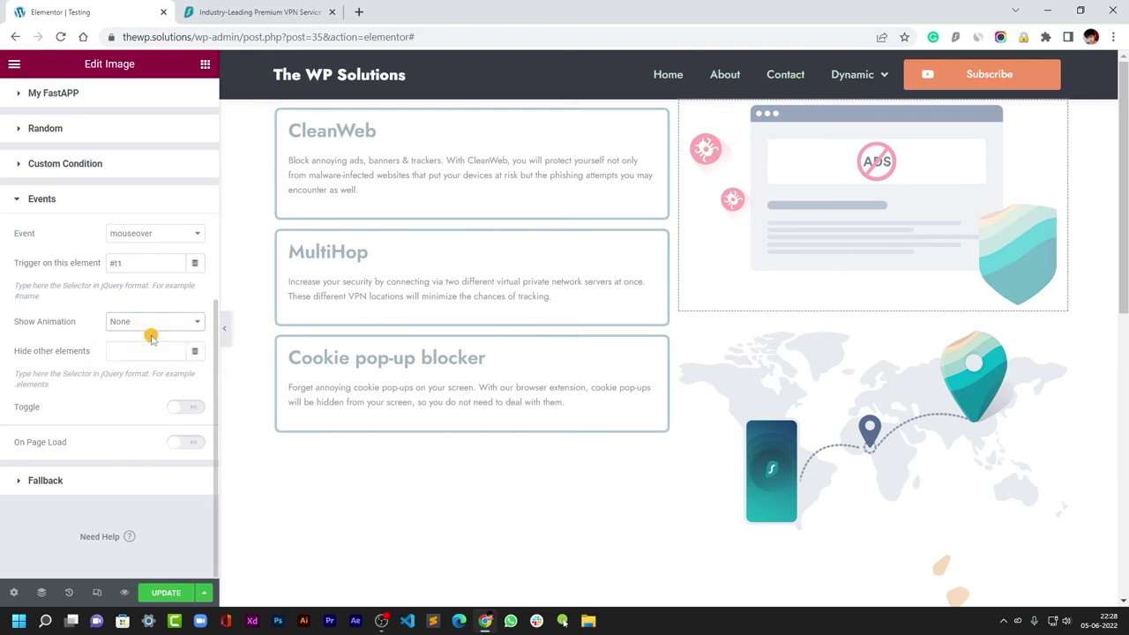
click(130, 352)
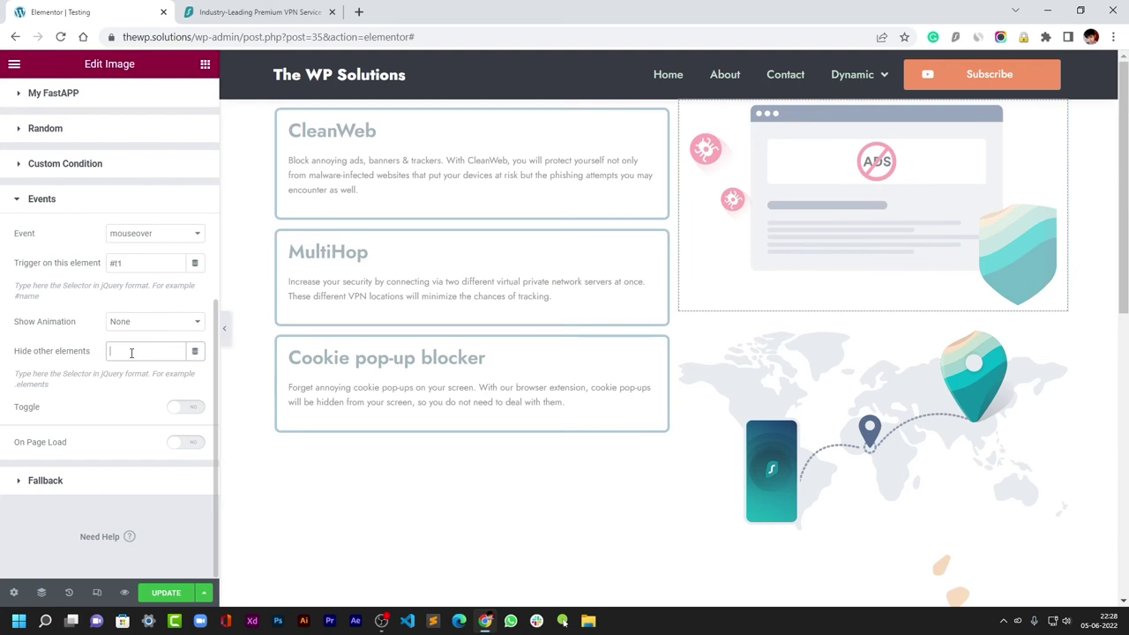
drag(142, 352, 101, 352)
click(108, 397)
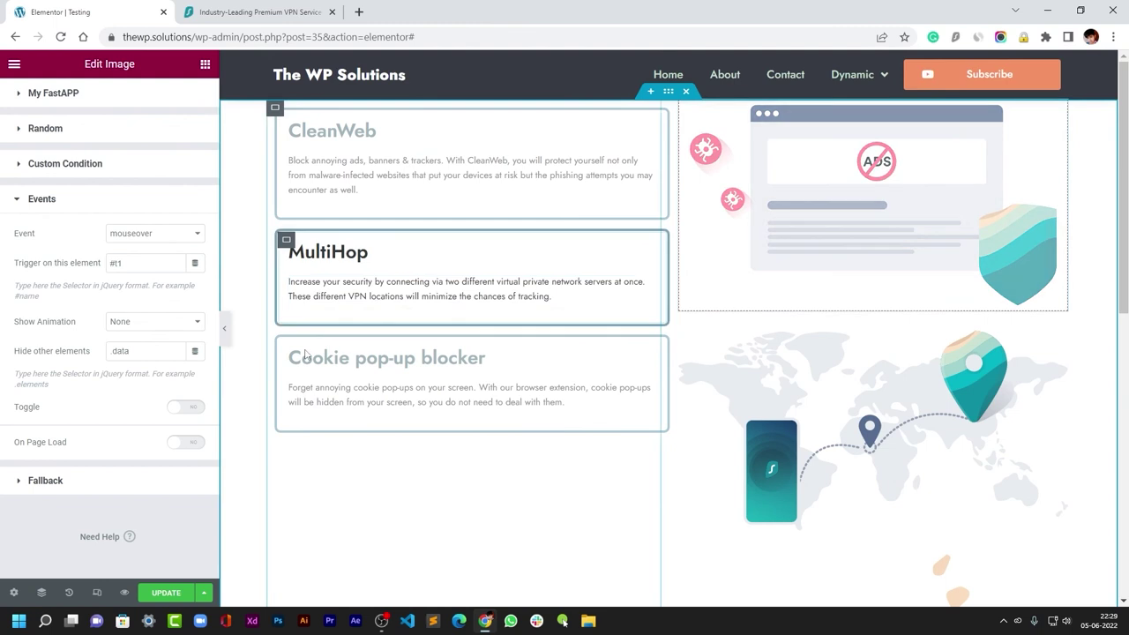
click(182, 443)
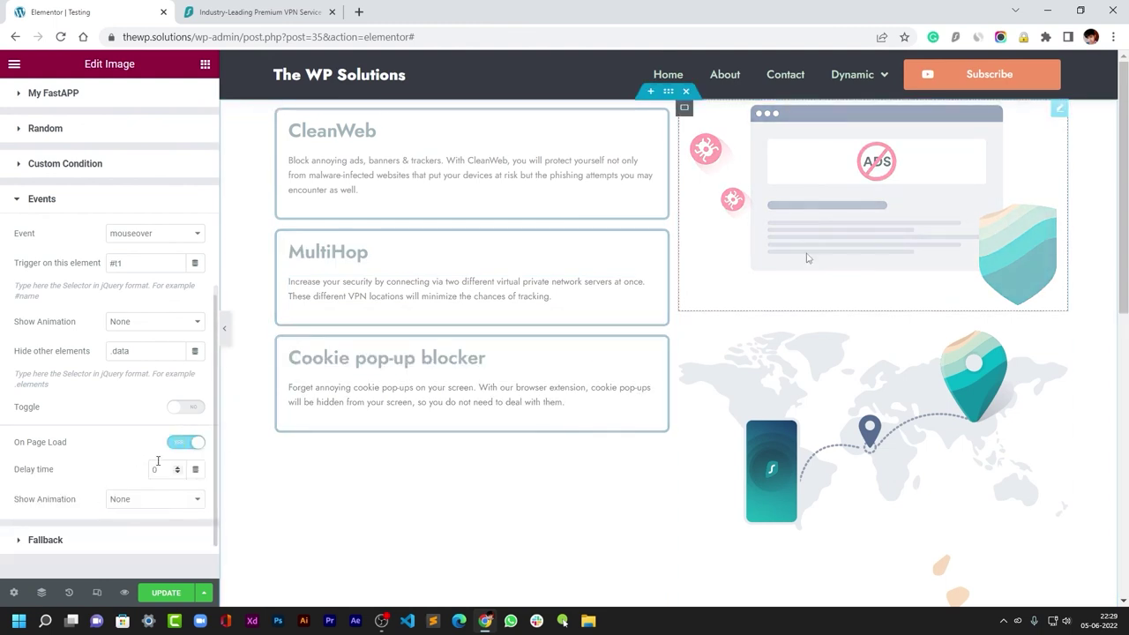
- Enable Dynamic Visibility on the map image with a mouseover event triggered by #t2
click(873, 441)
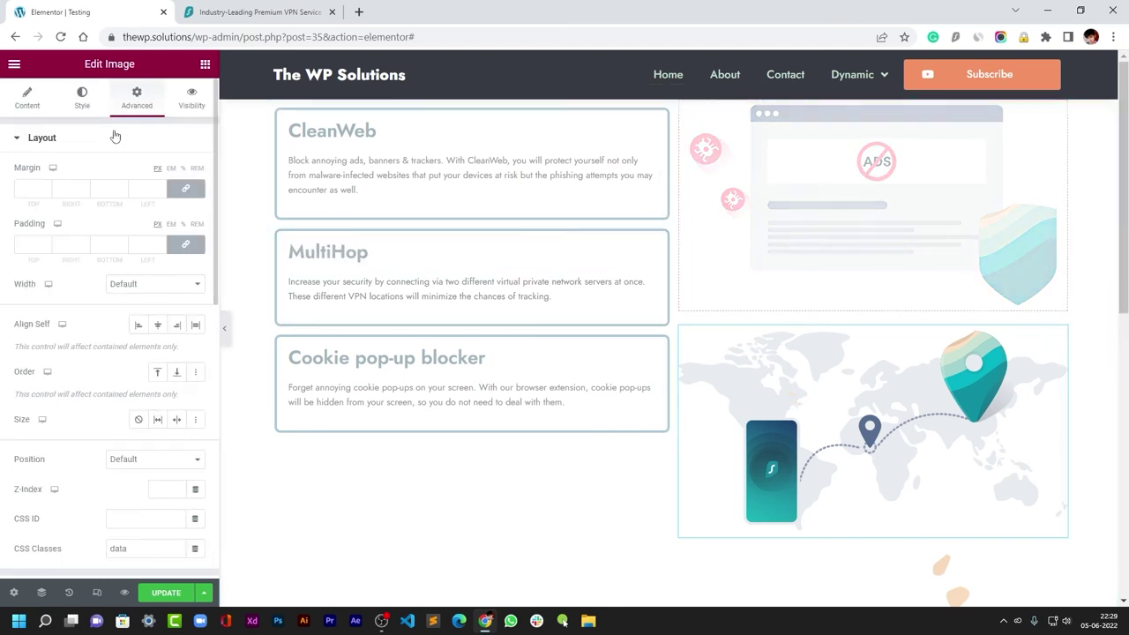
click(188, 104)
click(169, 171)
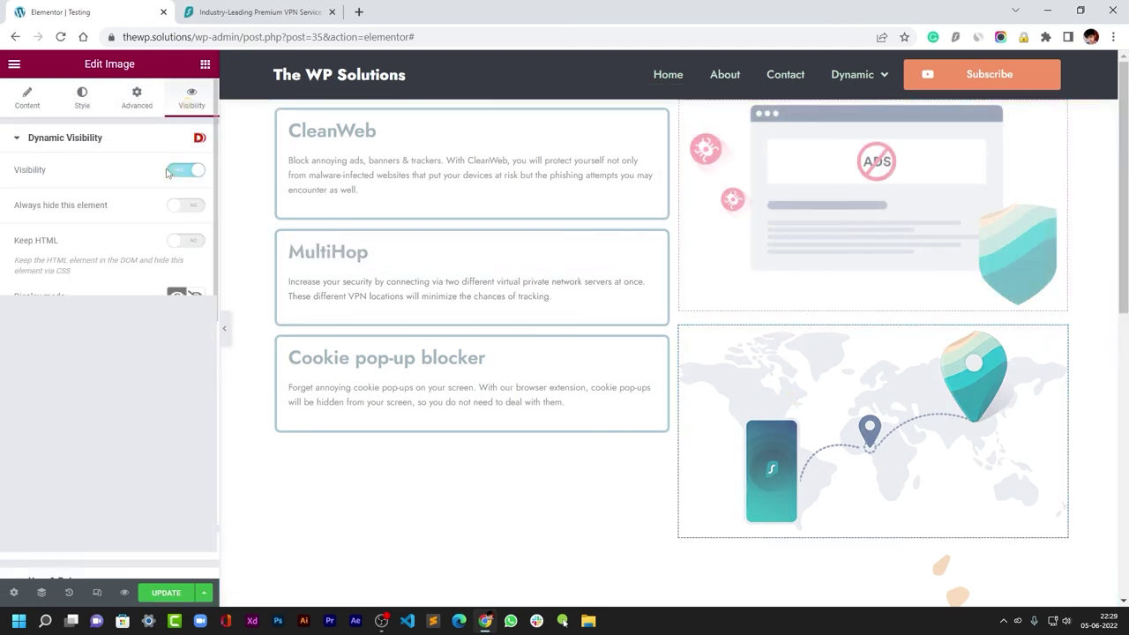
click(181, 240)
scroll(123, 370, down, 10)
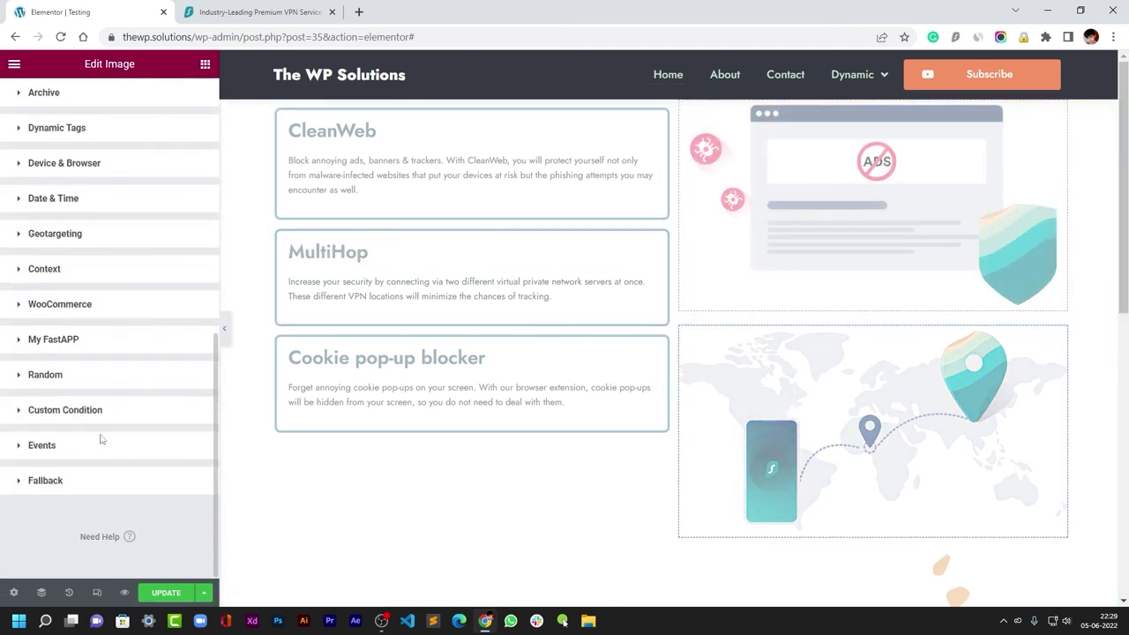
click(102, 443)
click(128, 346)
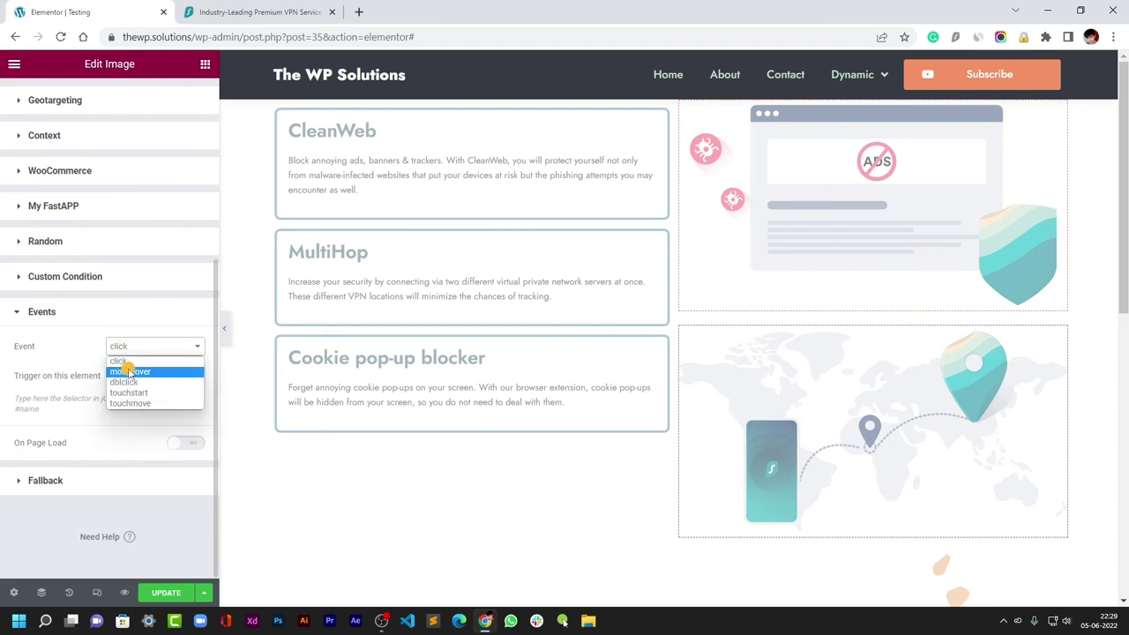
click(129, 372)
click(126, 376)
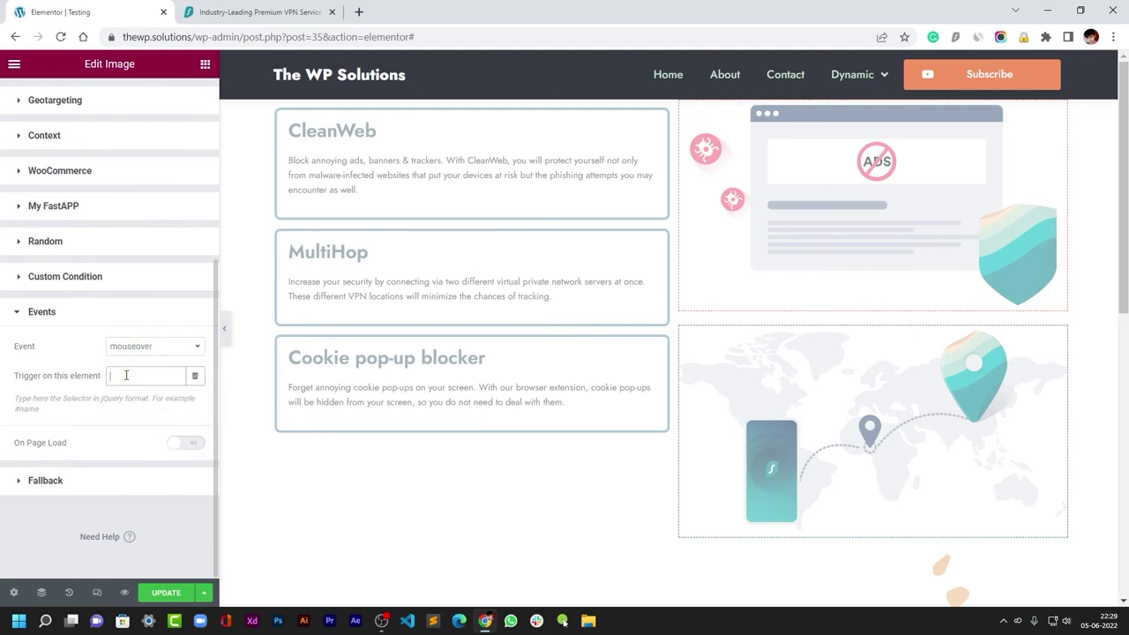
text(#t2)
- Keep Show Animation at None and hide other .data elements
scroll(106, 370, down, 2)
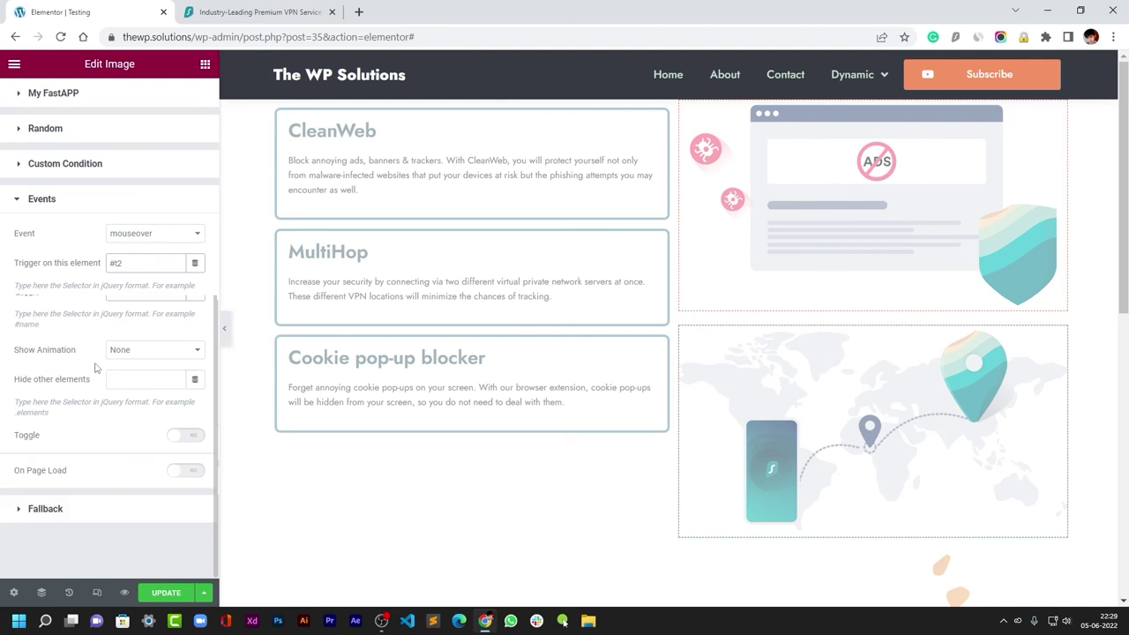
click(133, 322)
click(134, 337)
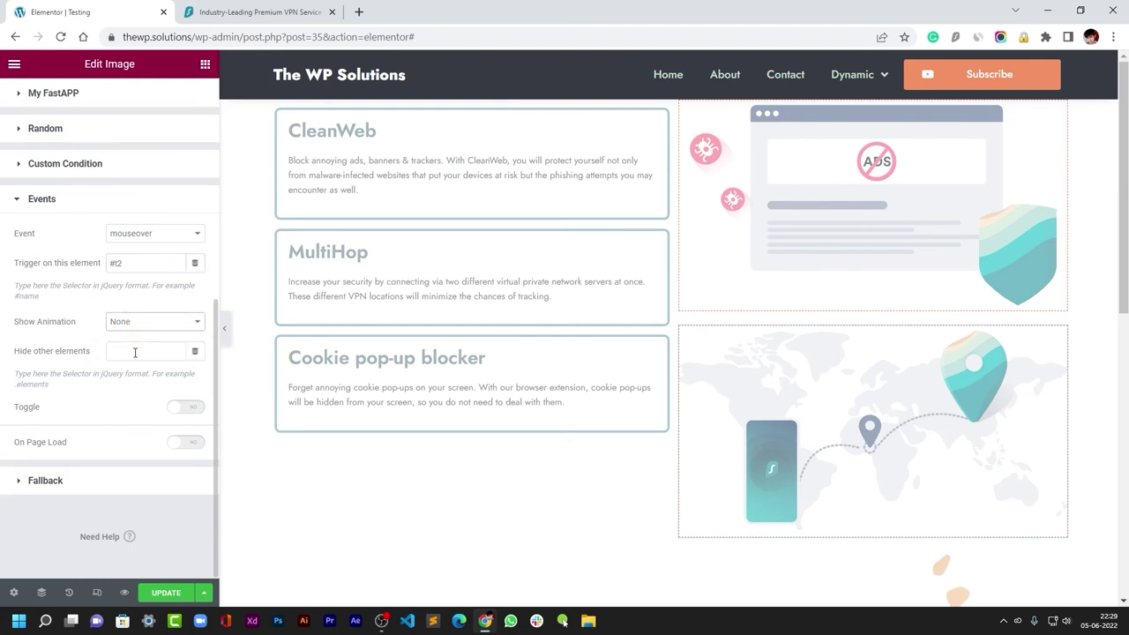
click(135, 352)
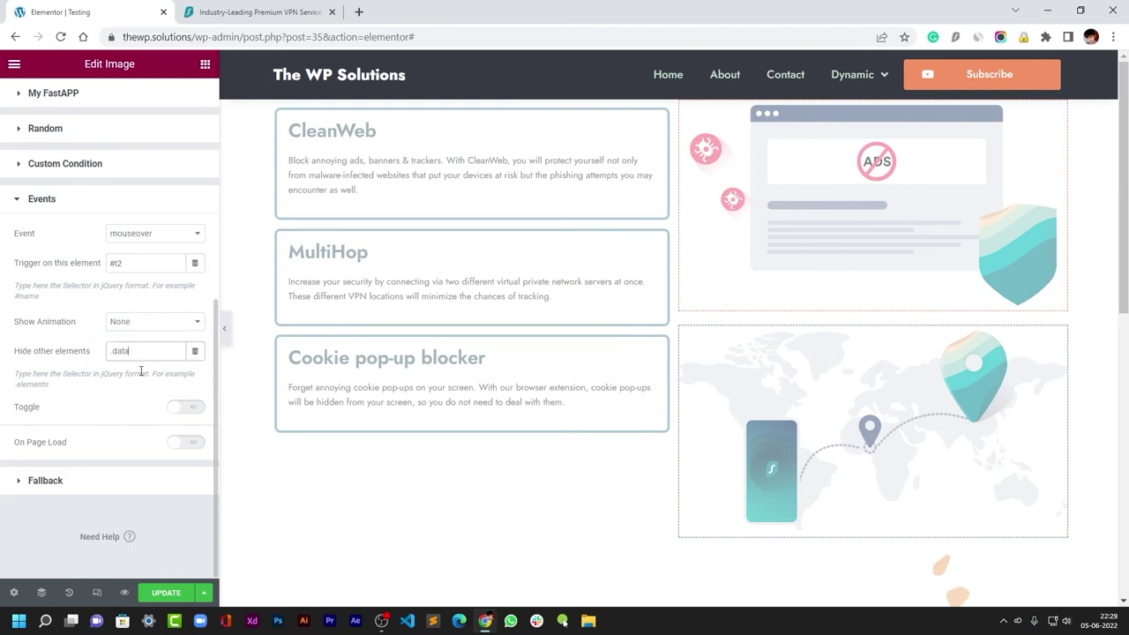
text(.data)
scroll(900, 417, down, 3)
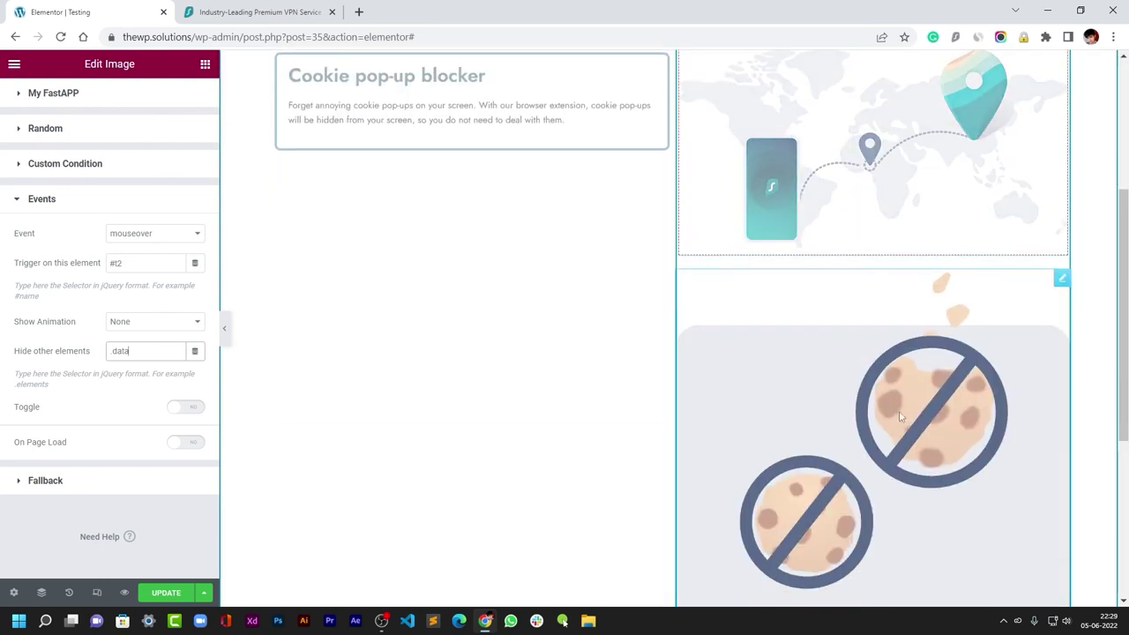
click(881, 425)
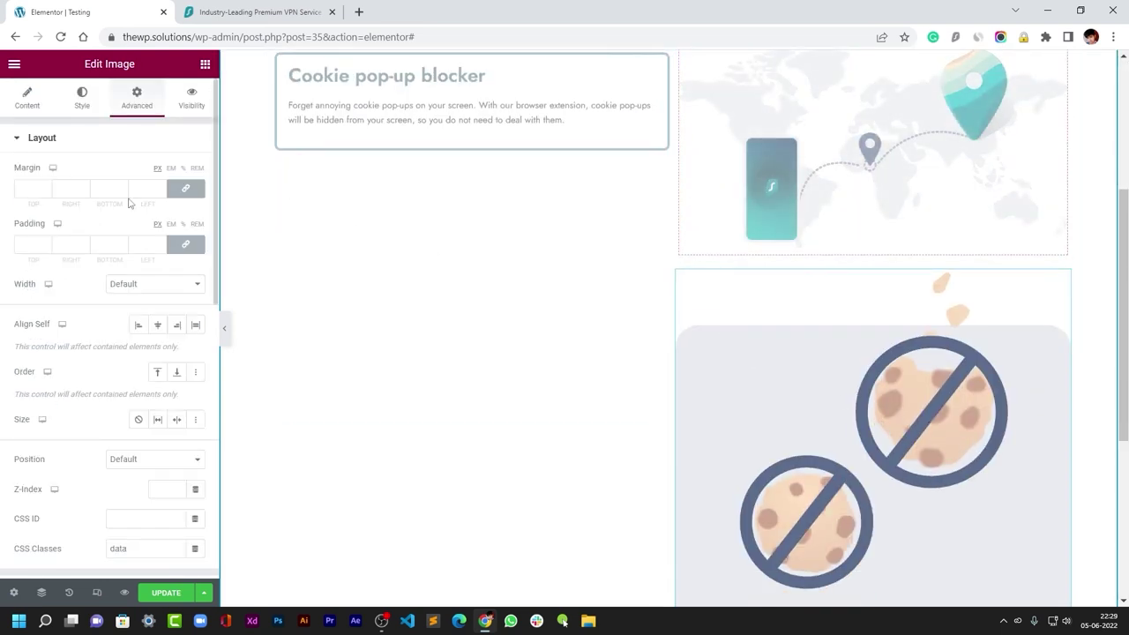
- Enable Visibility with Keep HTML on the cookie image and choose mouseover as the event
click(192, 98)
click(187, 169)
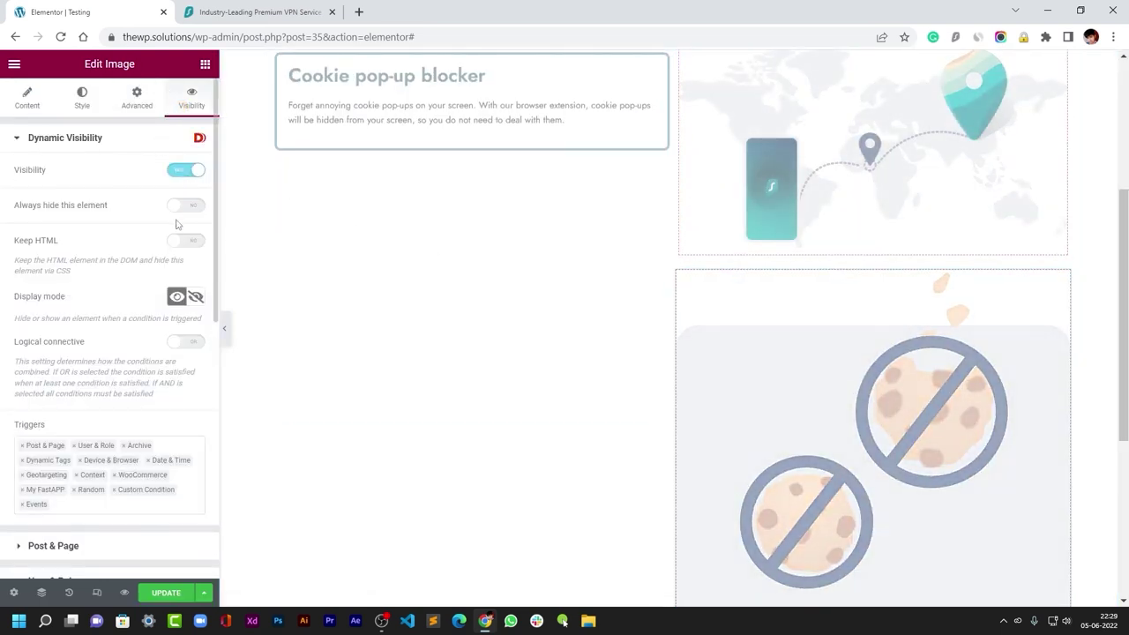
click(182, 242)
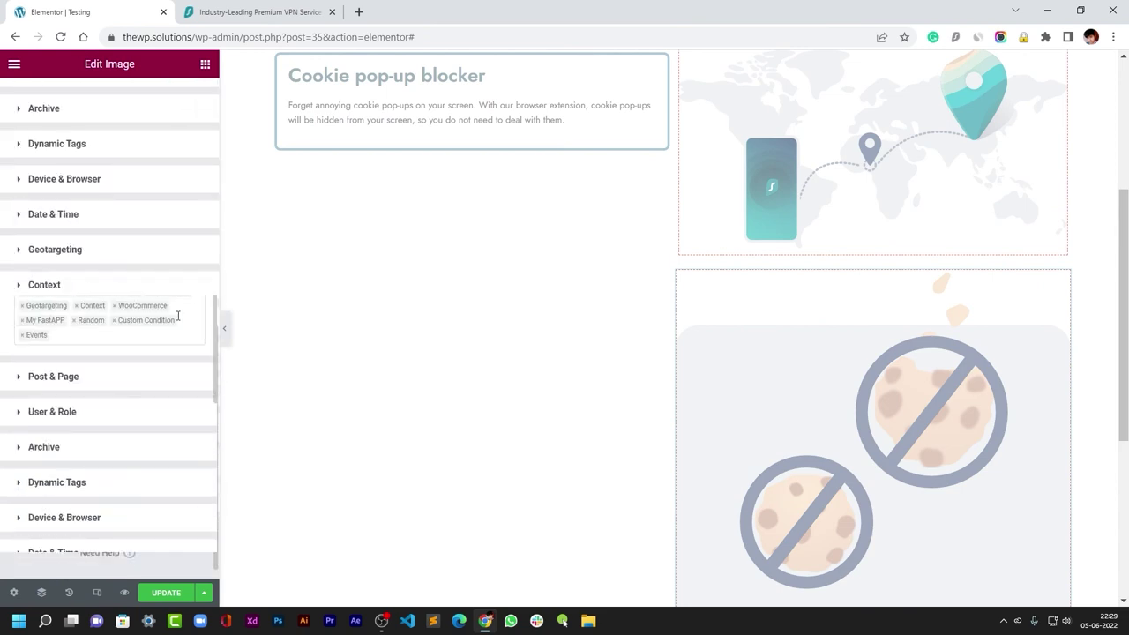
click(97, 457)
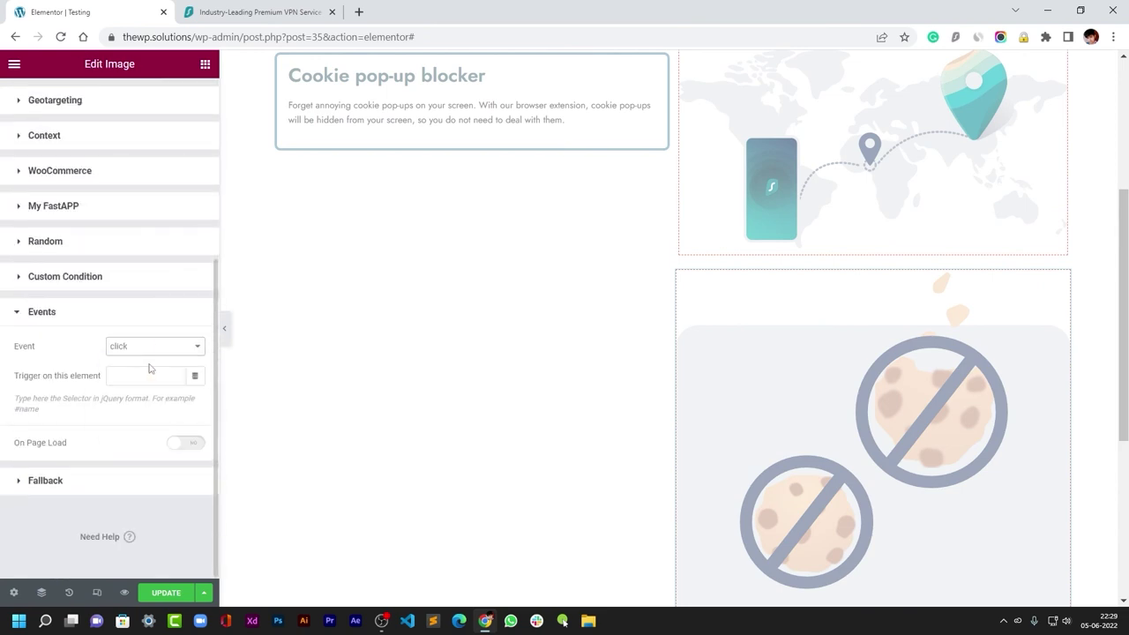
click(145, 353)
click(150, 372)
- Set trigger #t3, no show animation, hide other .data elements, then save with UPDATE
click(147, 379)
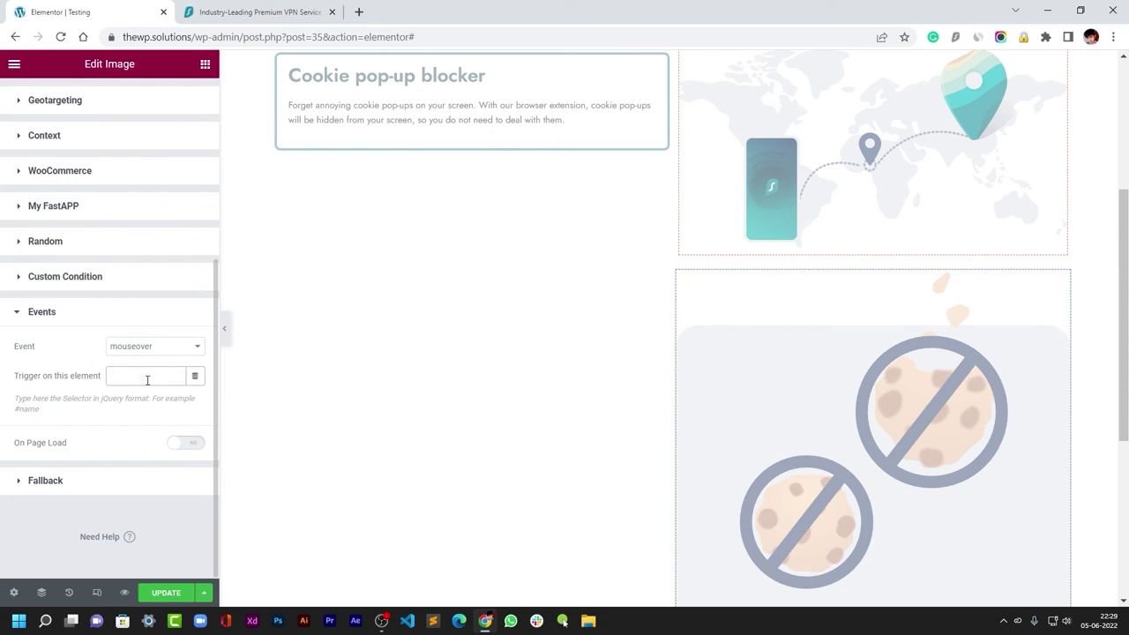
text(#t3)
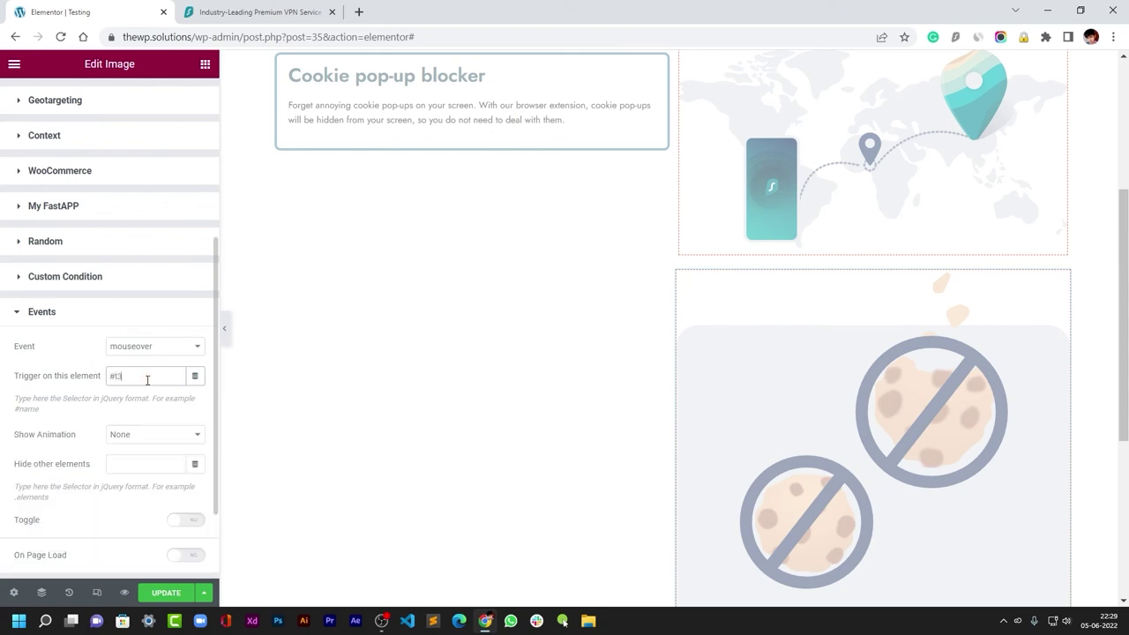
scroll(147, 379, down, 1)
click(120, 324)
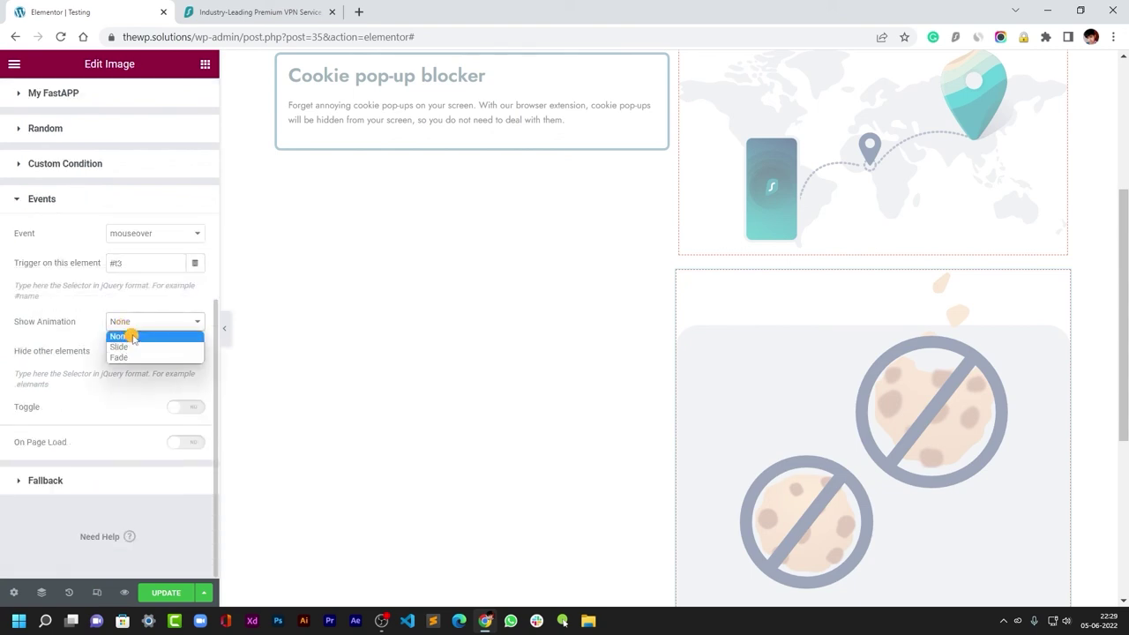
click(132, 337)
click(125, 350)
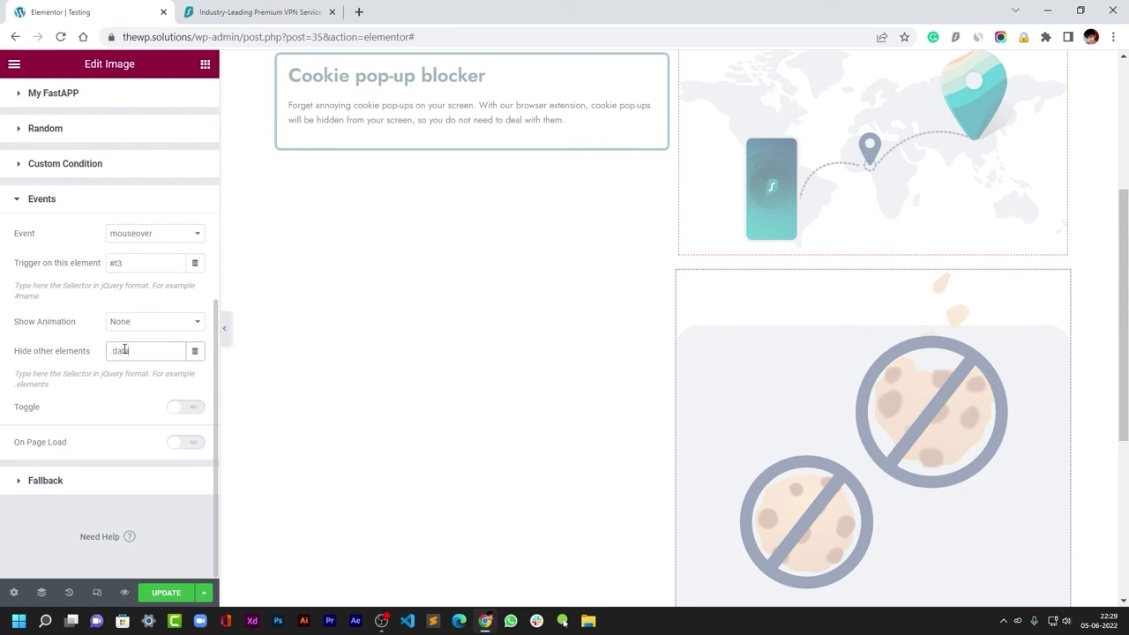
click(174, 595)
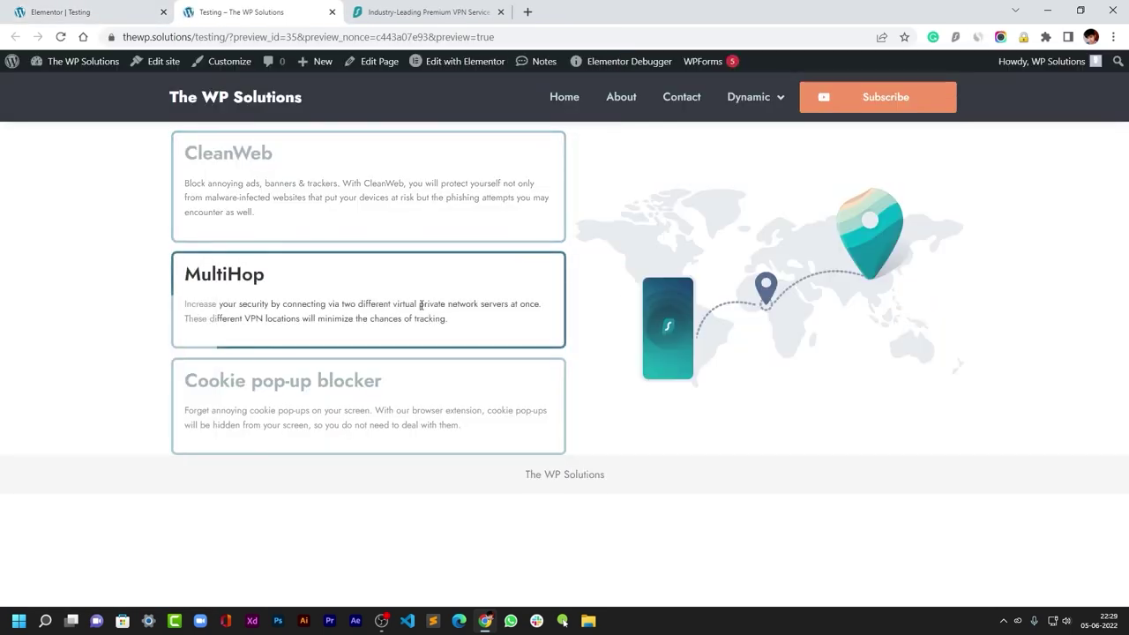
- Test the CleanWeb, MultiHop and Cookie pop-up blocker cards, ending on the crossed-out cookies image
mouse_move(418, 385)
mouse_move(441, 223)
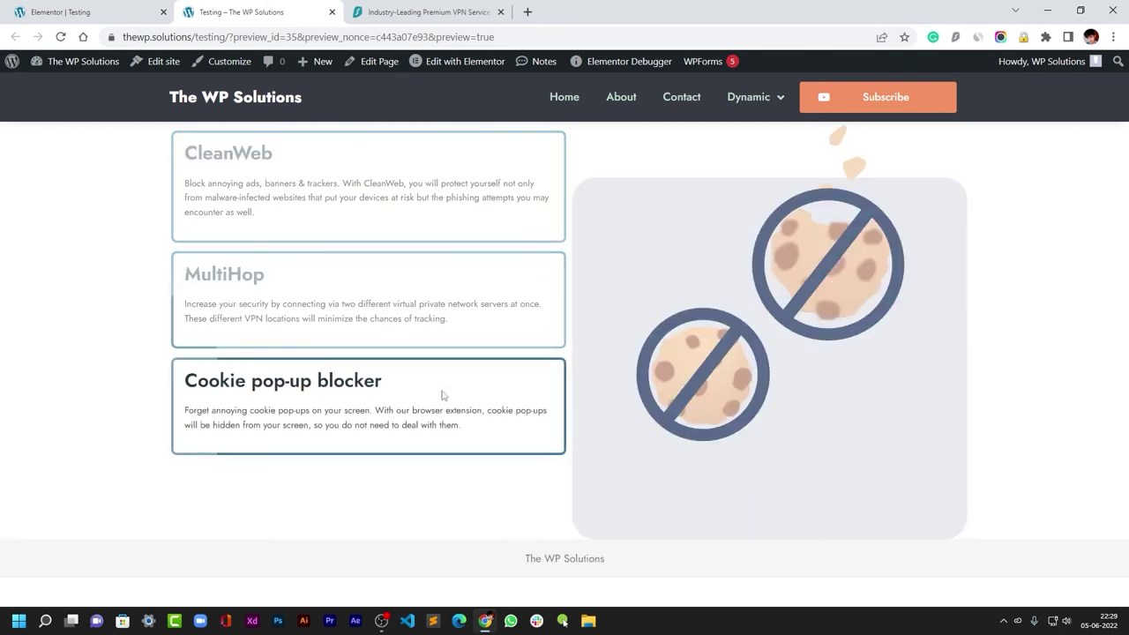
mouse_move(450, 317)
mouse_move(539, 392)
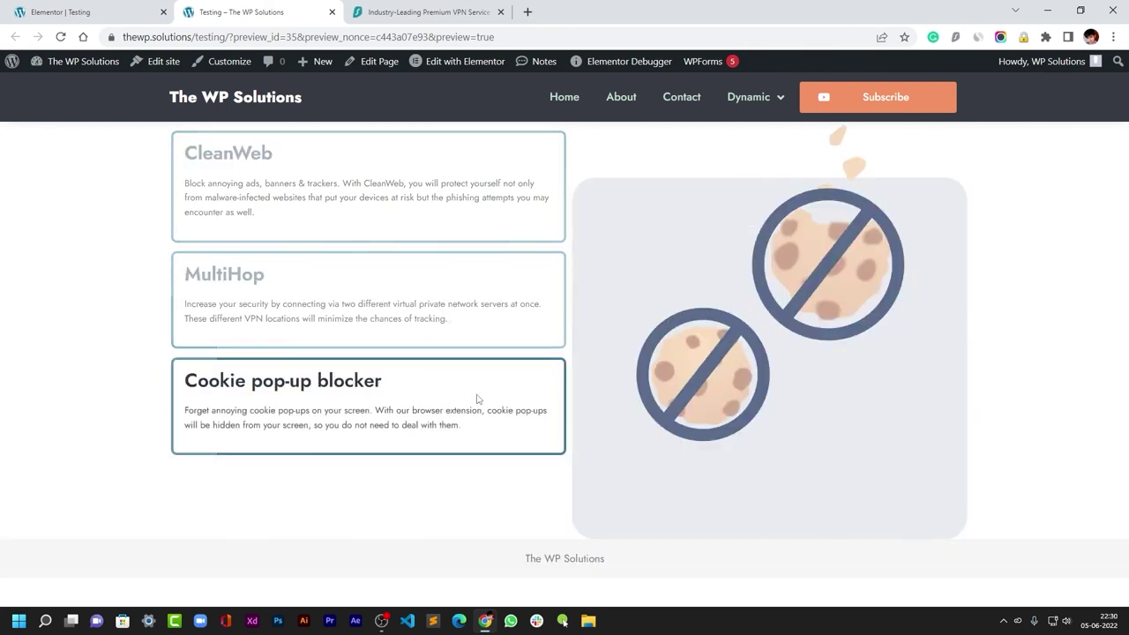